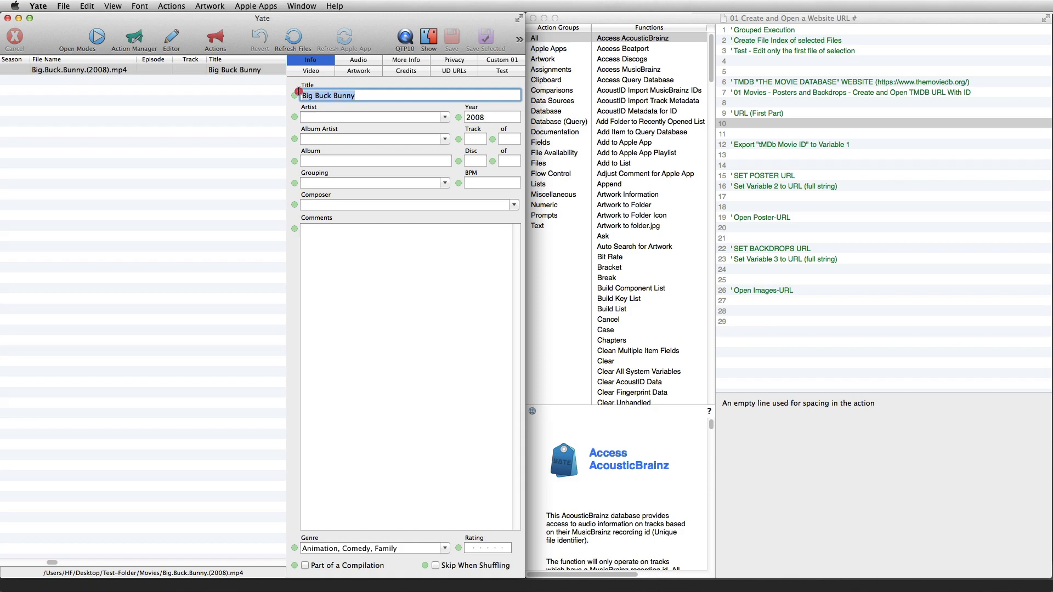
Switch to Firefox and examine the web addresses of The Movie Database and IMDb
{"action": "left_click", "coordinate": [63, 585]}
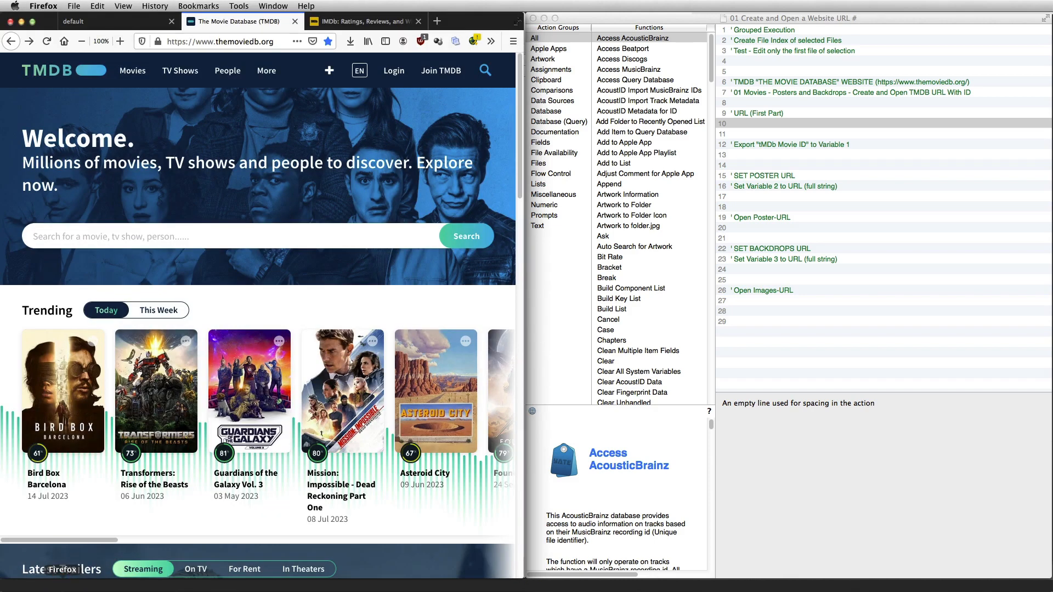
{"action": "left_click", "coordinate": [275, 41]}
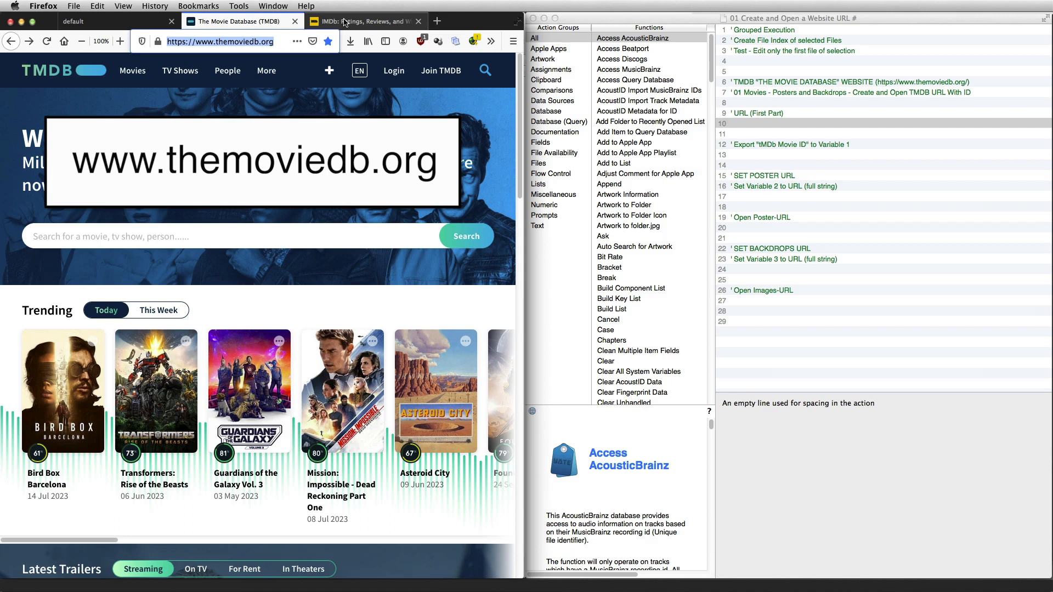
{"action": "left_click", "coordinate": [345, 22]}
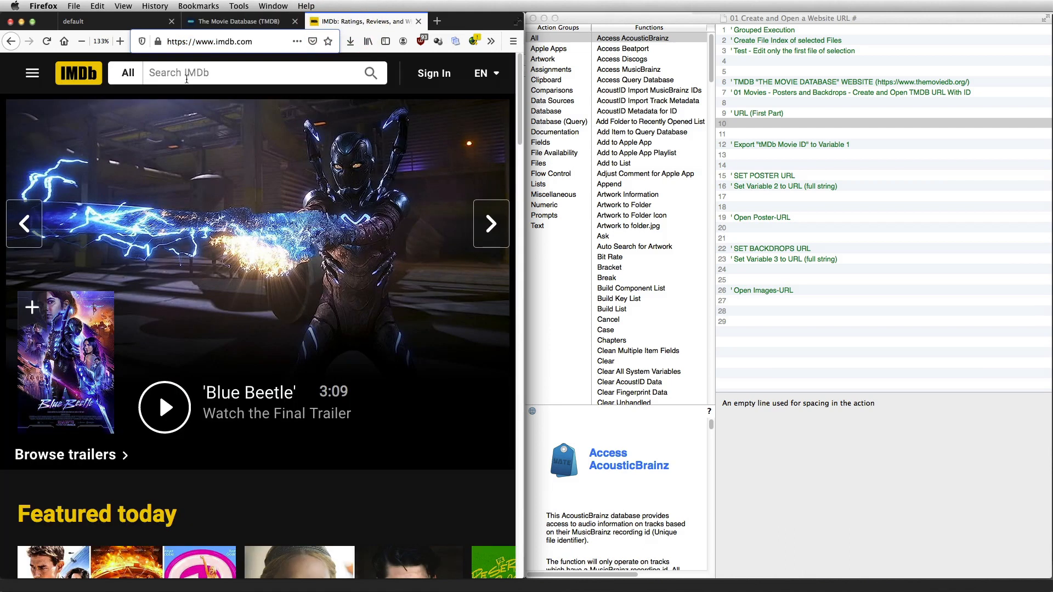
{"action": "left_click_drag", "start_coordinate": [255, 42], "coordinate": [159, 42]}
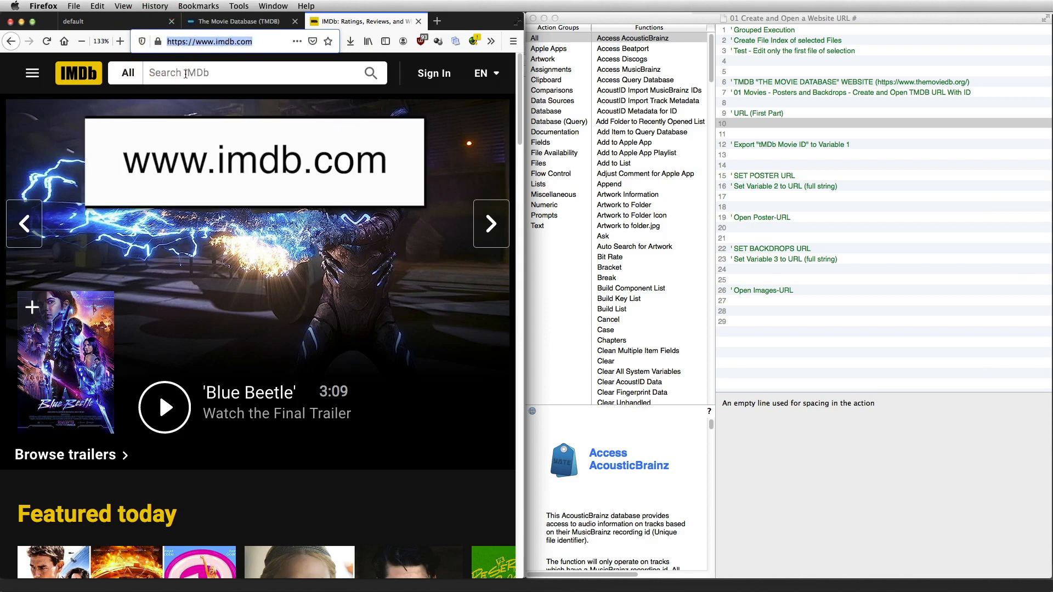
Search The Movie Database for "Big Buck Bunny" and open the 2008 film's page
{"action": "left_click", "coordinate": [218, 20]}
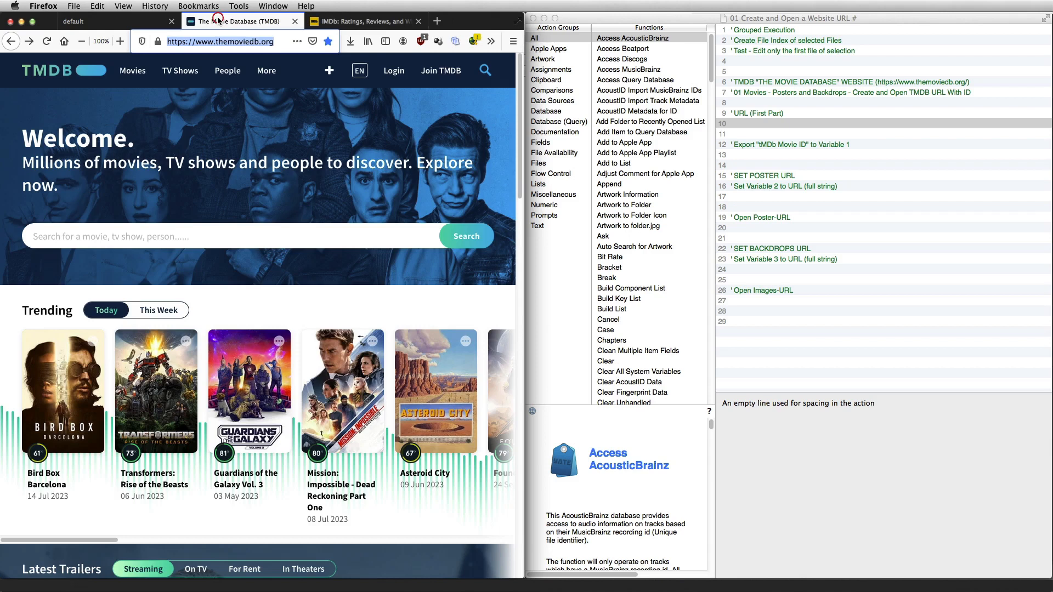
{"action": "left_click", "coordinate": [92, 237]}
{"action": "type", "text": "Big Buck Bunny"}
{"action": "left_click", "coordinate": [479, 237]}
{"action": "left_click", "coordinate": [278, 150]}
View the film's posters and backdrops on The Movie Database
{"action": "mouse_move", "coordinate": [230, 100]}
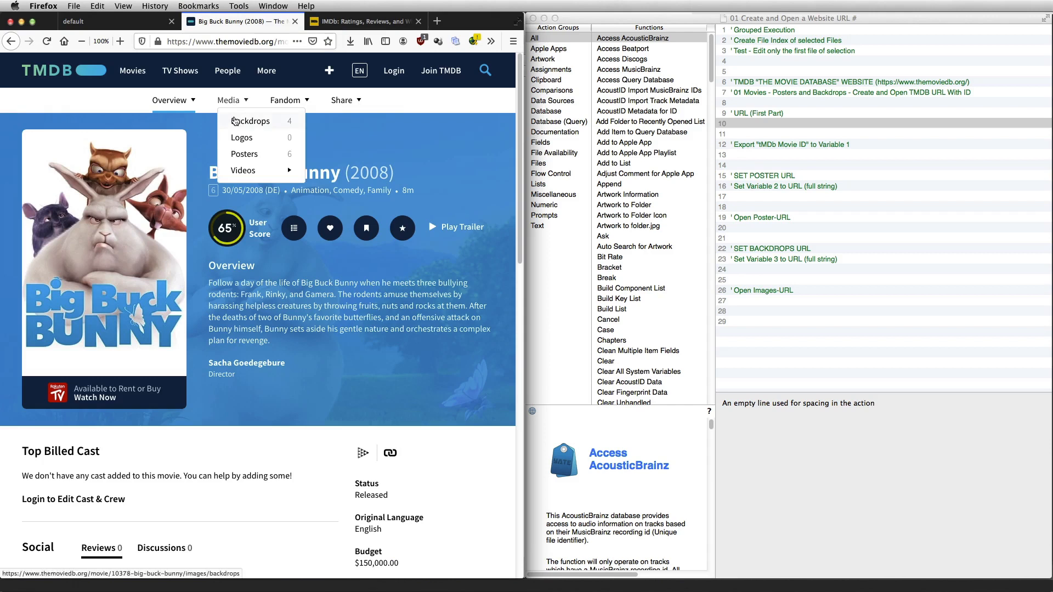
{"action": "left_click", "coordinate": [236, 154]}
{"action": "left_click", "coordinate": [239, 122]}
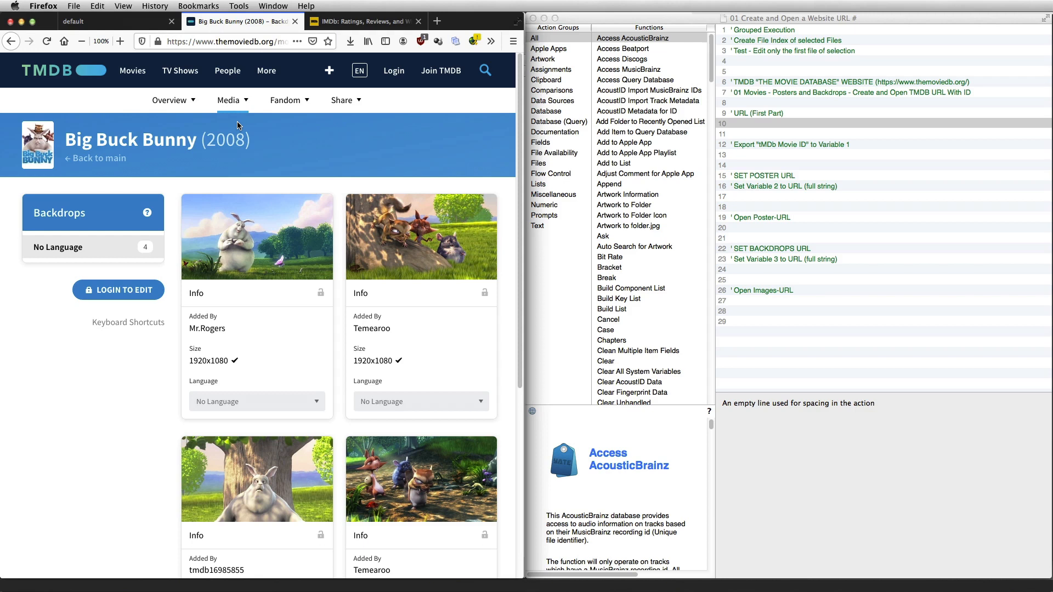
Switch to Yate and set the media type of Big.Buck.Bunny.(2008).mp4 to Movie
{"action": "key", "text": "super+Tab"}
{"action": "left_click", "coordinate": [122, 71]}
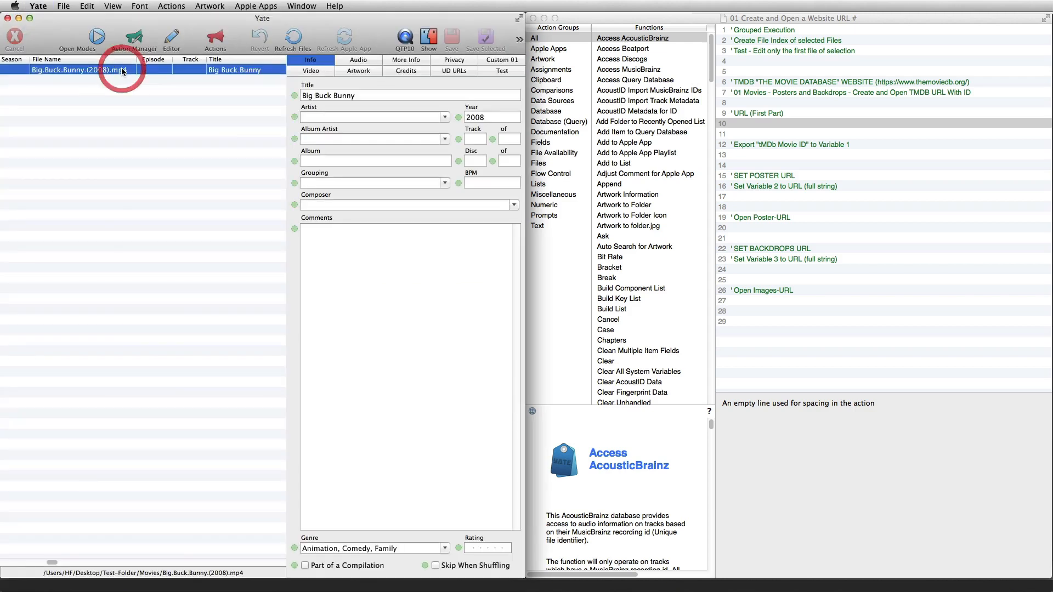
{"action": "left_click", "coordinate": [367, 60]}
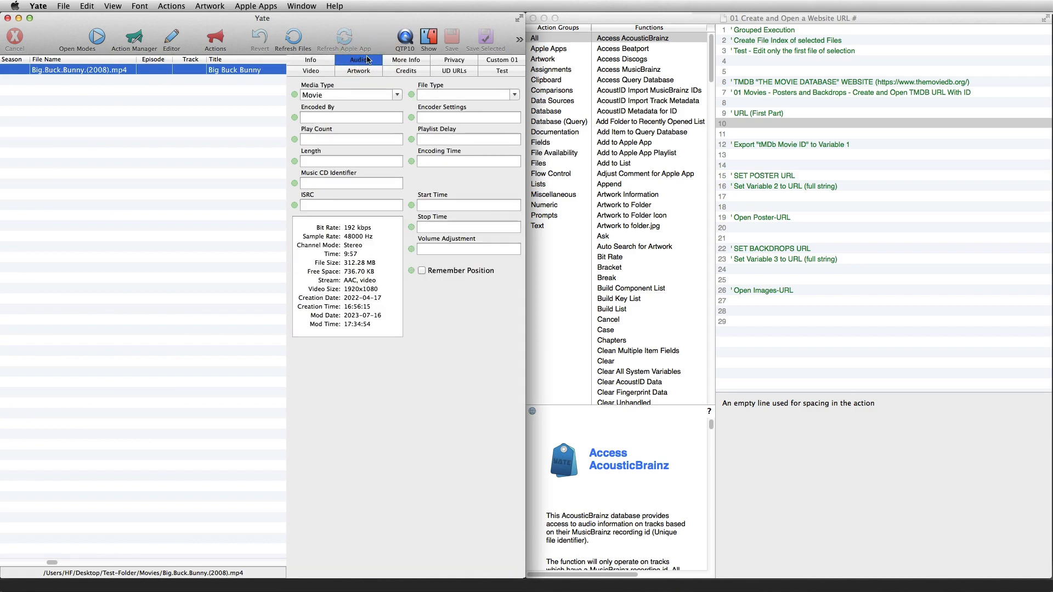
{"action": "left_click", "coordinate": [397, 95]}
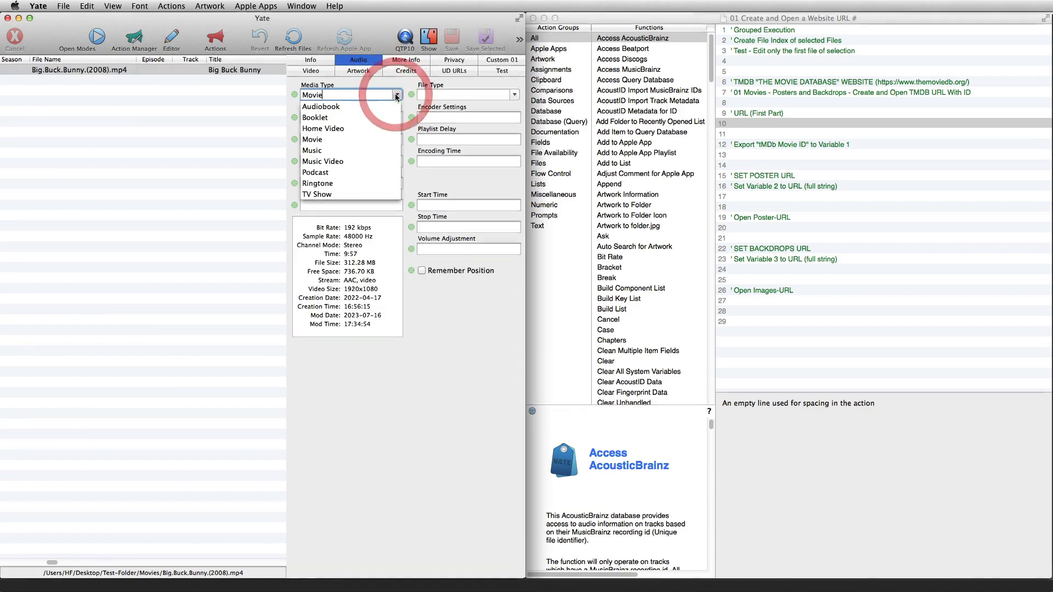
{"action": "left_click", "coordinate": [319, 141]}
Replace the UD URLs edit panel with UD Text and select the IMDB ID and tMDb Movie ID entries in turn
{"action": "left_click", "coordinate": [457, 71]}
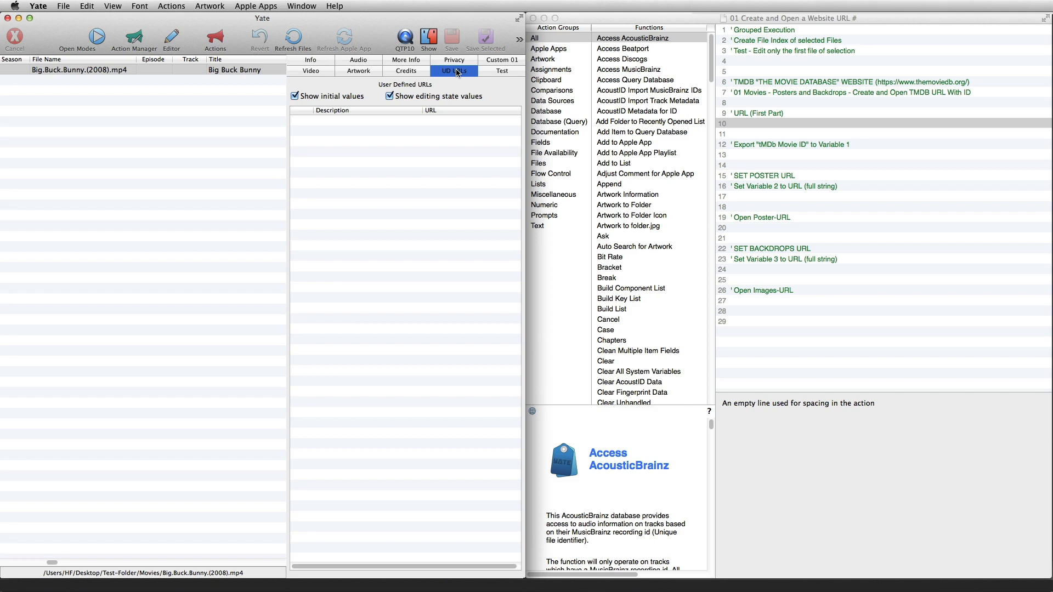
{"action": "right_click", "coordinate": [457, 72]}
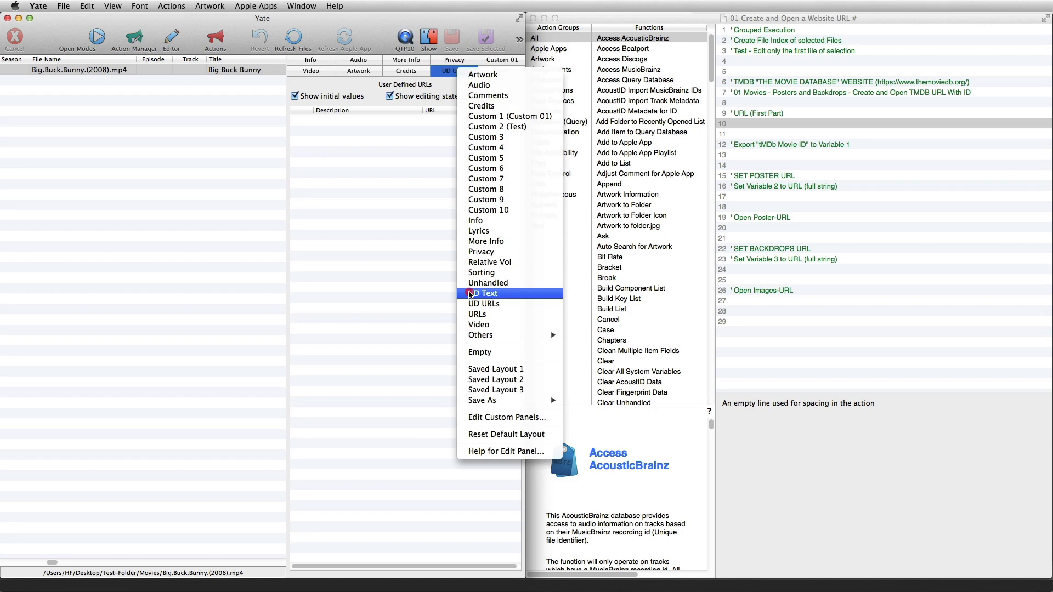
{"action": "left_click", "coordinate": [469, 294]}
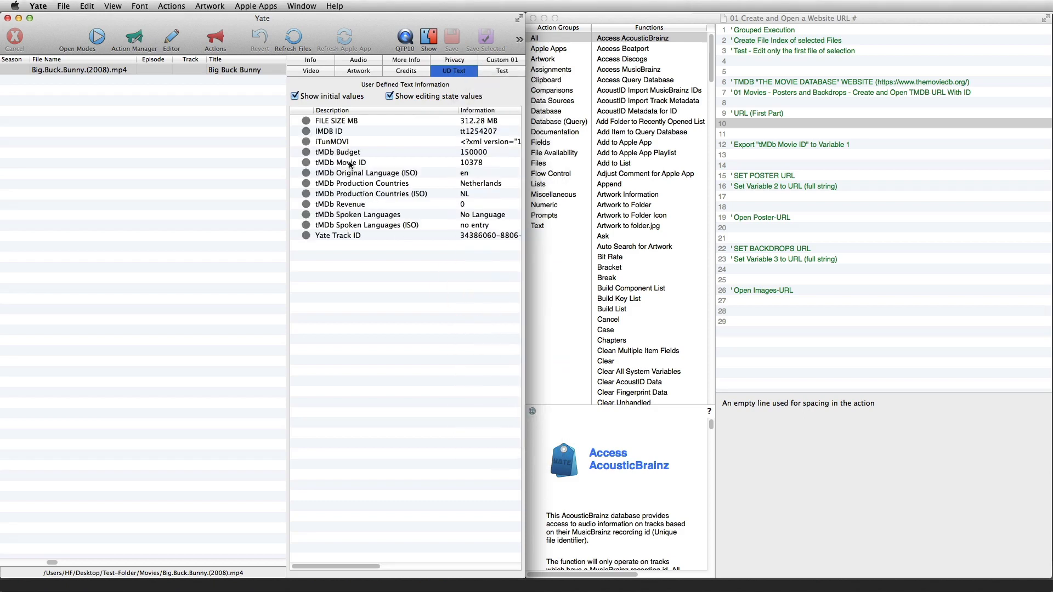
{"action": "left_click", "coordinate": [350, 163]}
{"action": "left_click", "coordinate": [344, 131]}
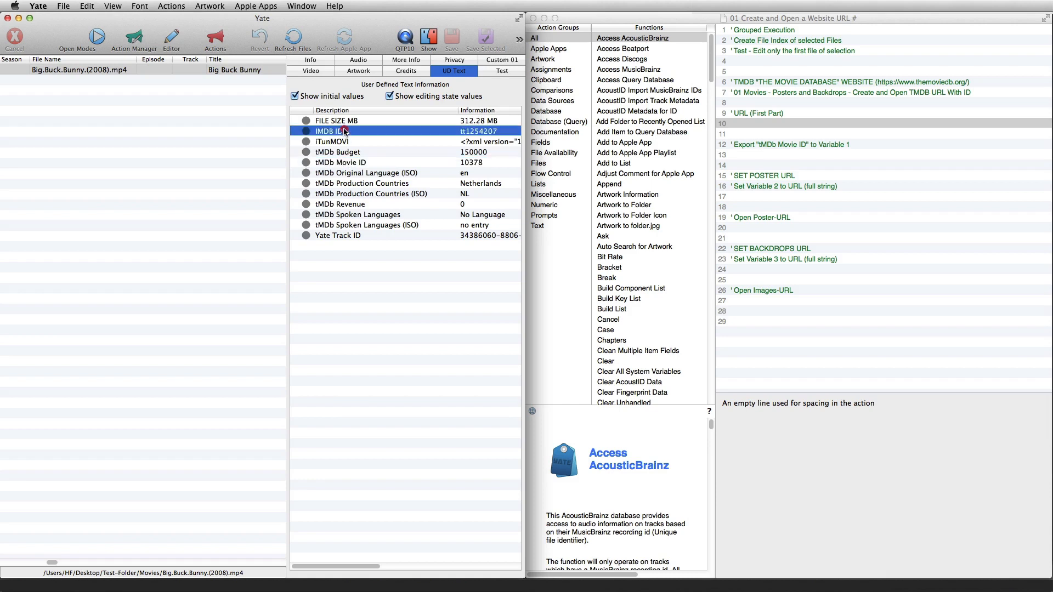
{"action": "left_click", "coordinate": [345, 163]}
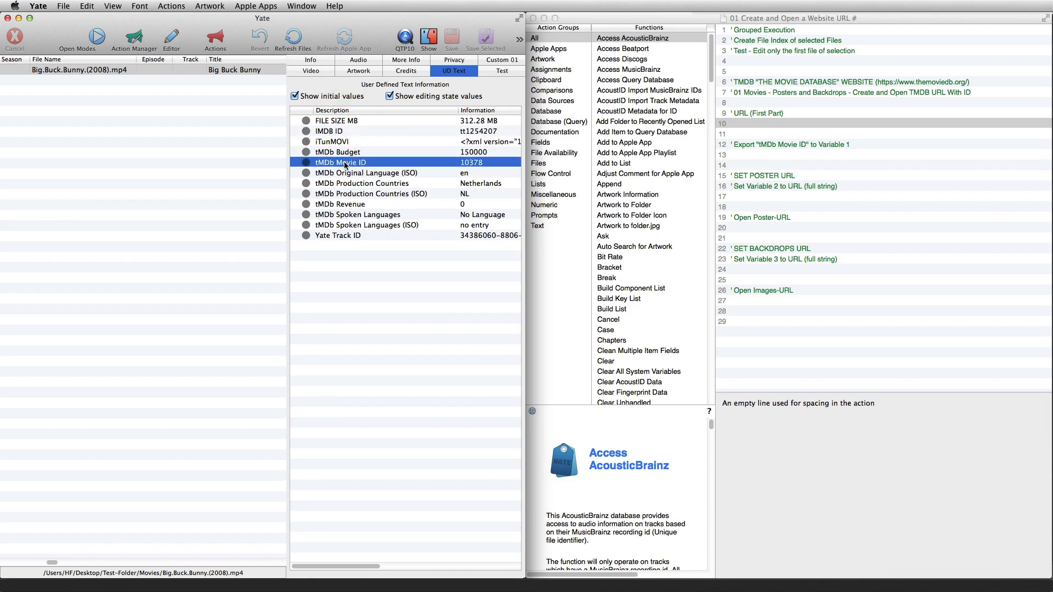
Enable Movie ID and IMDB ID in The Movie DB movie importer's import settings for the Big Buck Bunny file and close the importer
{"action": "left_click", "coordinate": [141, 64]}
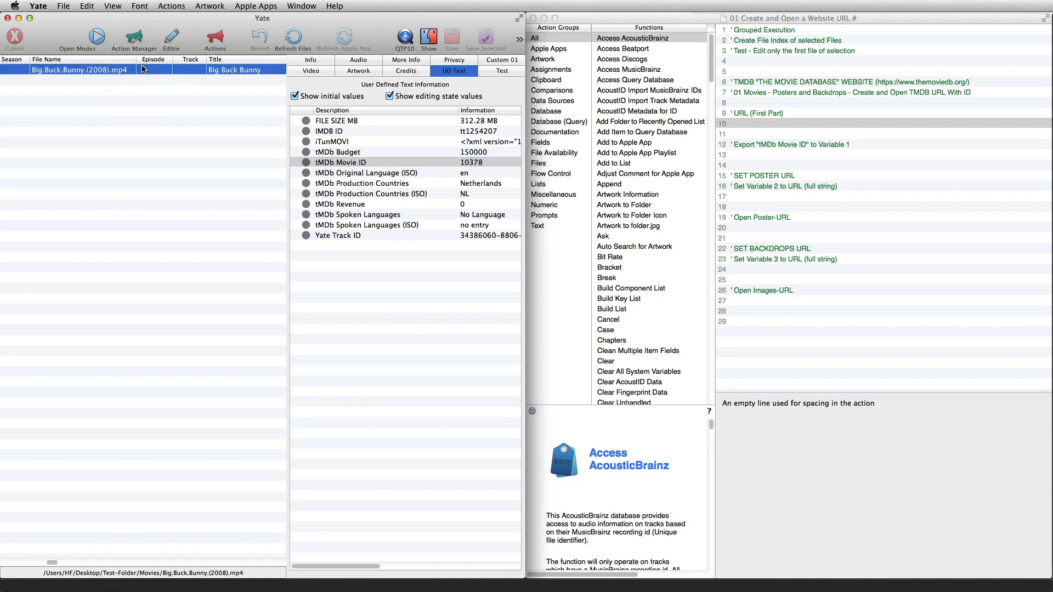
{"action": "right_click", "coordinate": [141, 65]}
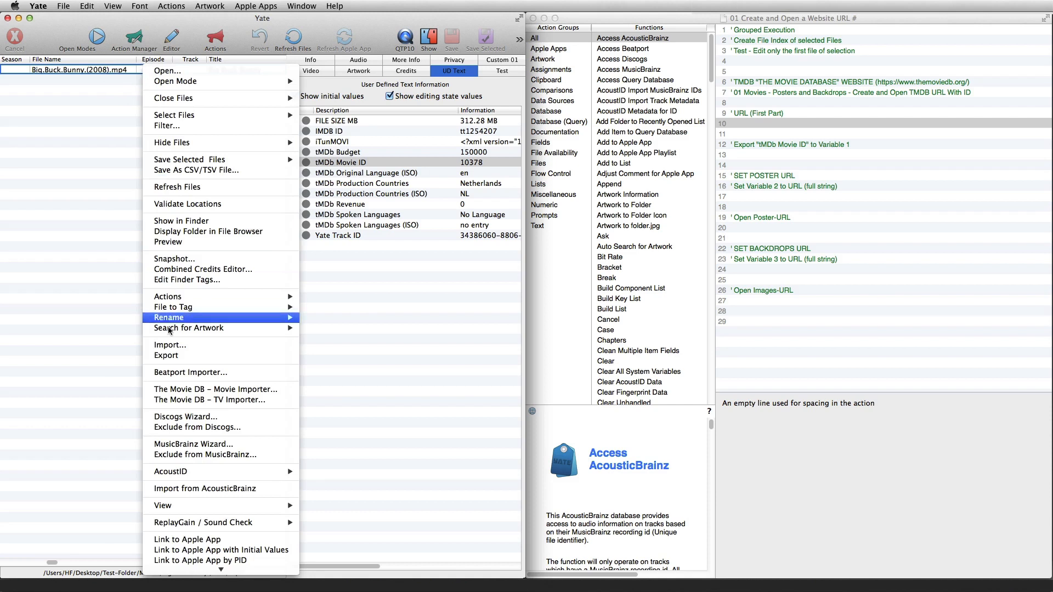
{"action": "left_click", "coordinate": [174, 389]}
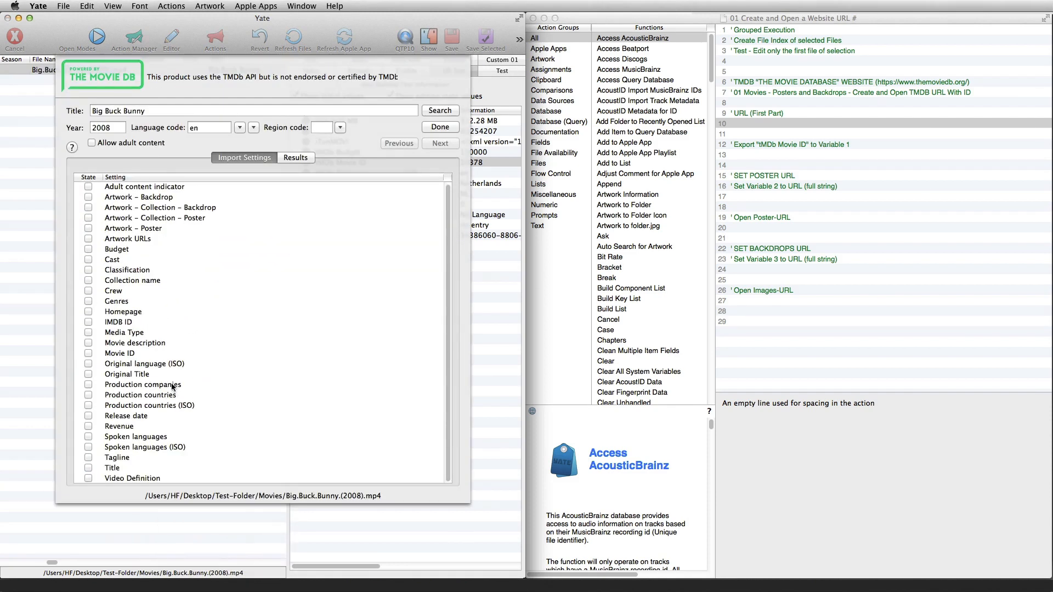
{"action": "left_click", "coordinate": [143, 354]}
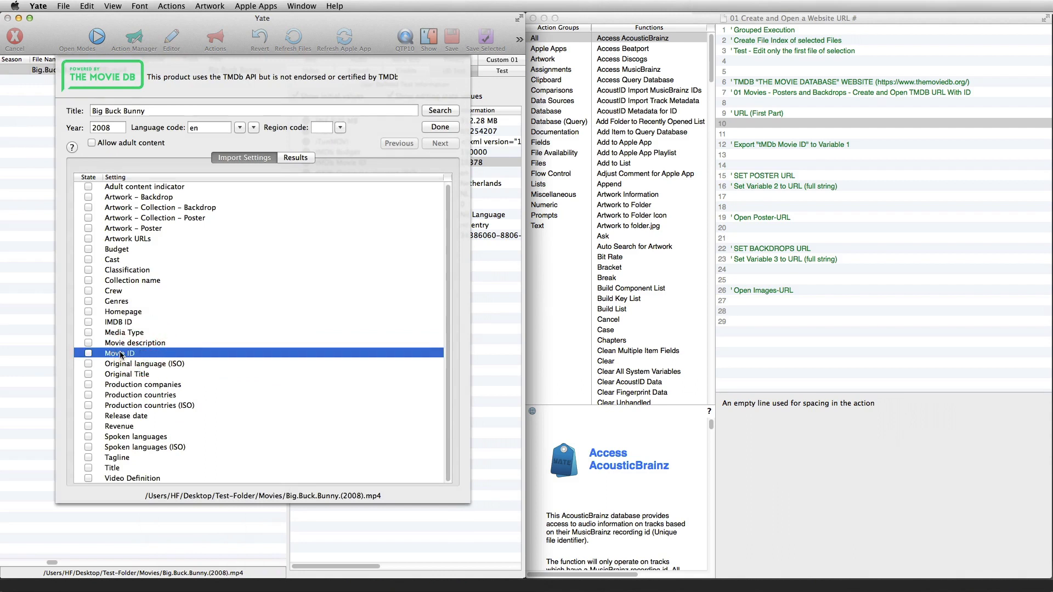
{"action": "left_click", "coordinate": [88, 354]}
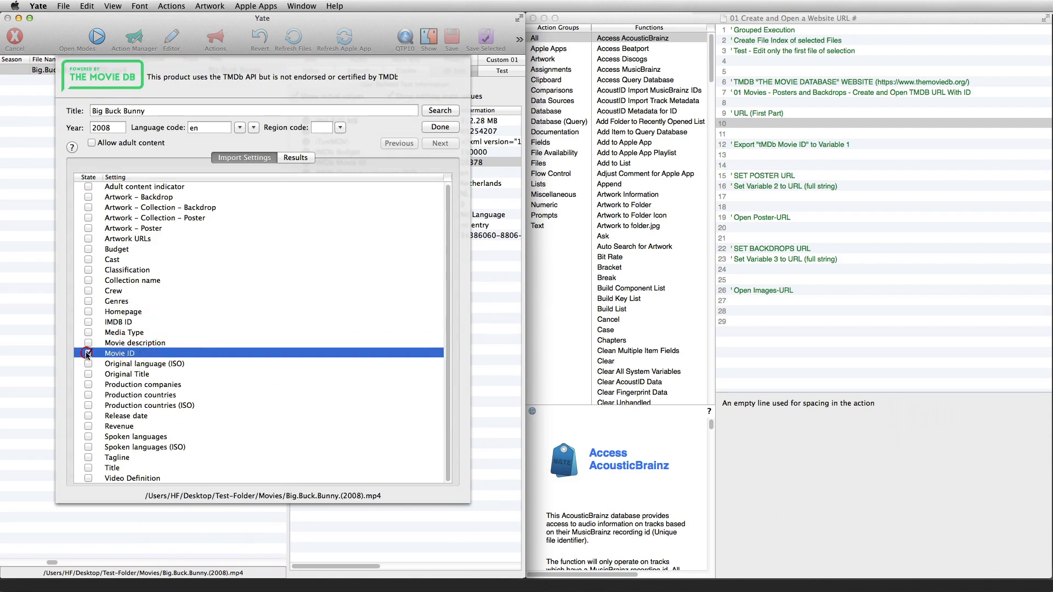
{"action": "left_click", "coordinate": [137, 323]}
{"action": "left_click", "coordinate": [88, 322]}
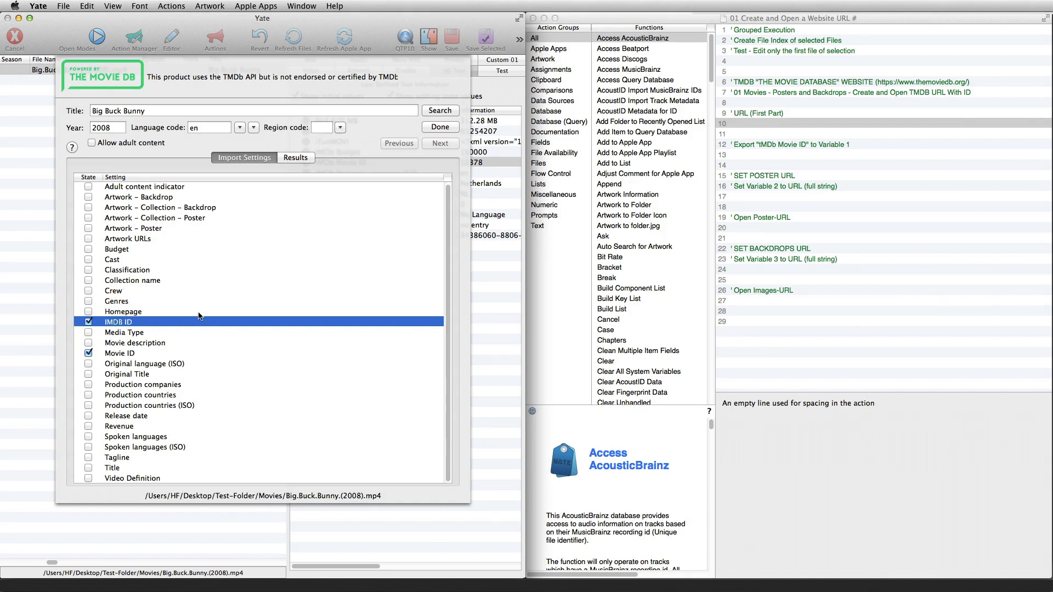
{"action": "left_click", "coordinate": [440, 127]}
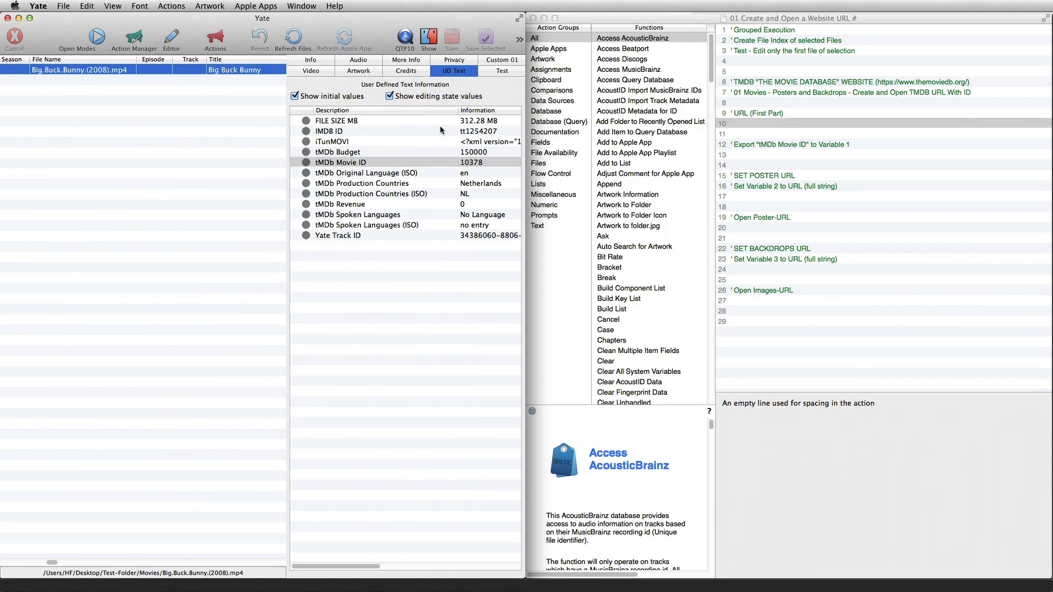
{"action": "left_click", "coordinate": [350, 285]}
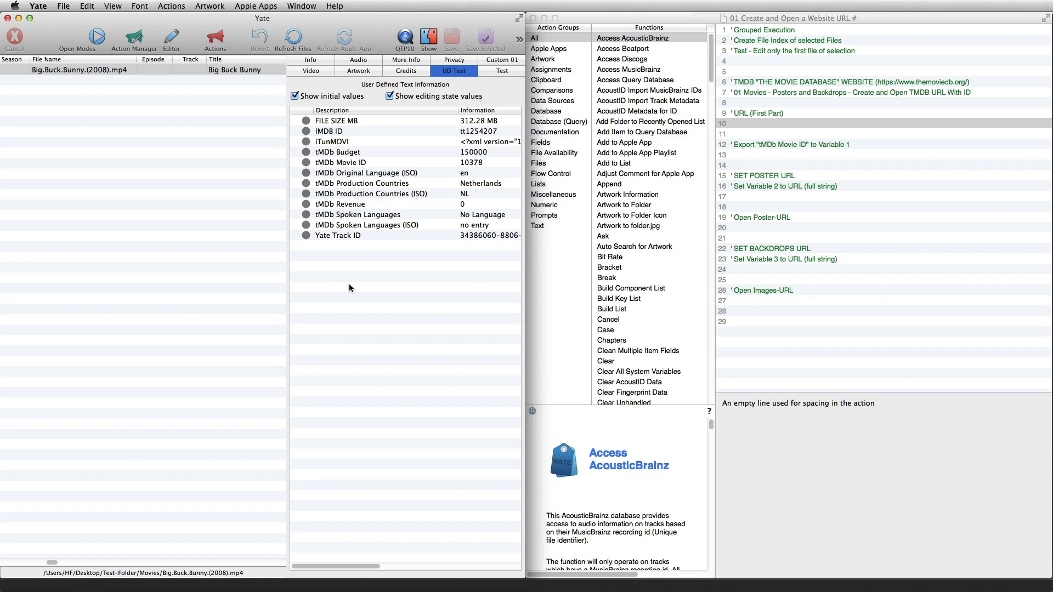
{"action": "right_click", "coordinate": [348, 284]}
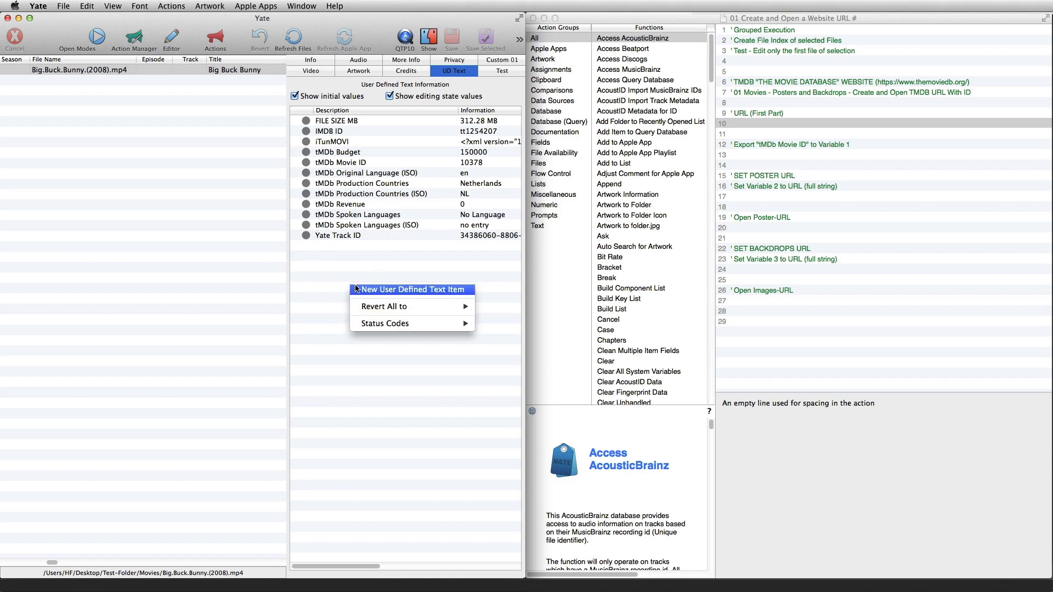
{"action": "left_click", "coordinate": [355, 289]}
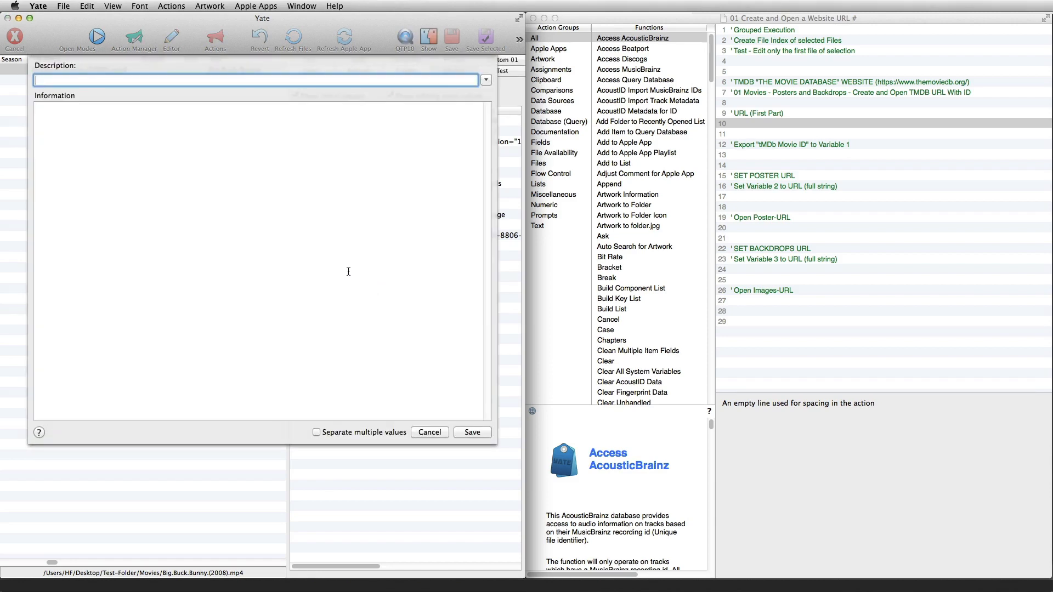
{"action": "left_click", "coordinate": [430, 432]}
Open the tMDb Movie ID text item to inspect its information value and close it without saving
{"action": "double_click", "coordinate": [382, 168]}
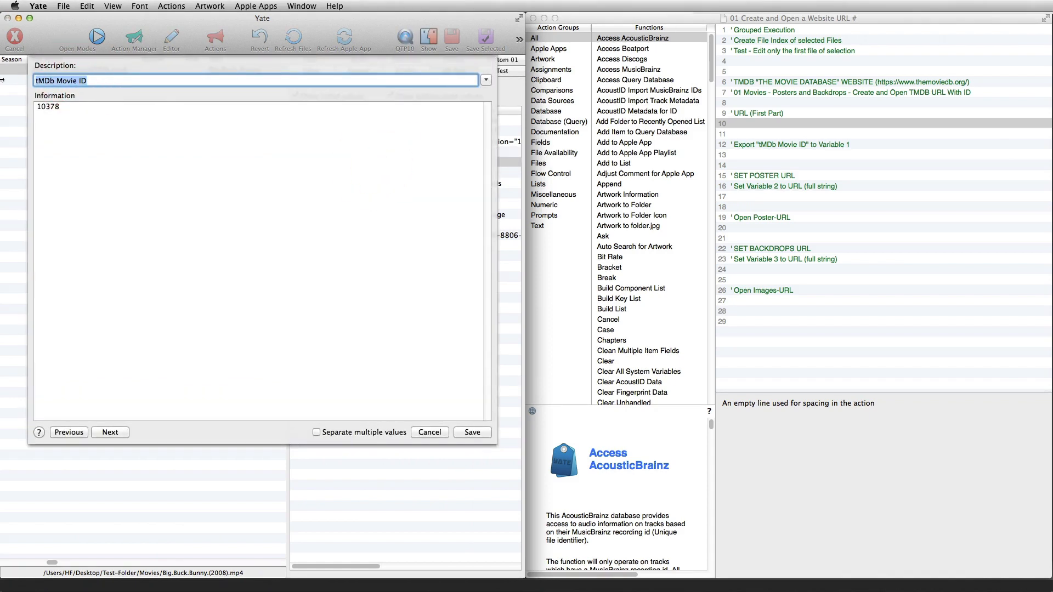
{"action": "left_click", "coordinate": [71, 102]}
{"action": "key", "text": "super+a"}
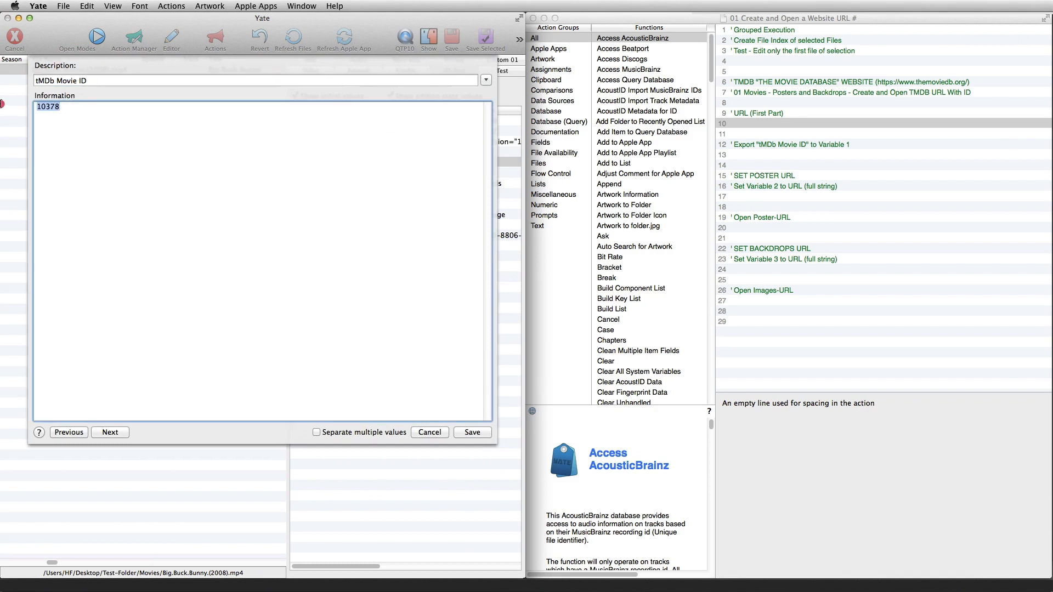
{"action": "left_click", "coordinate": [437, 432]}
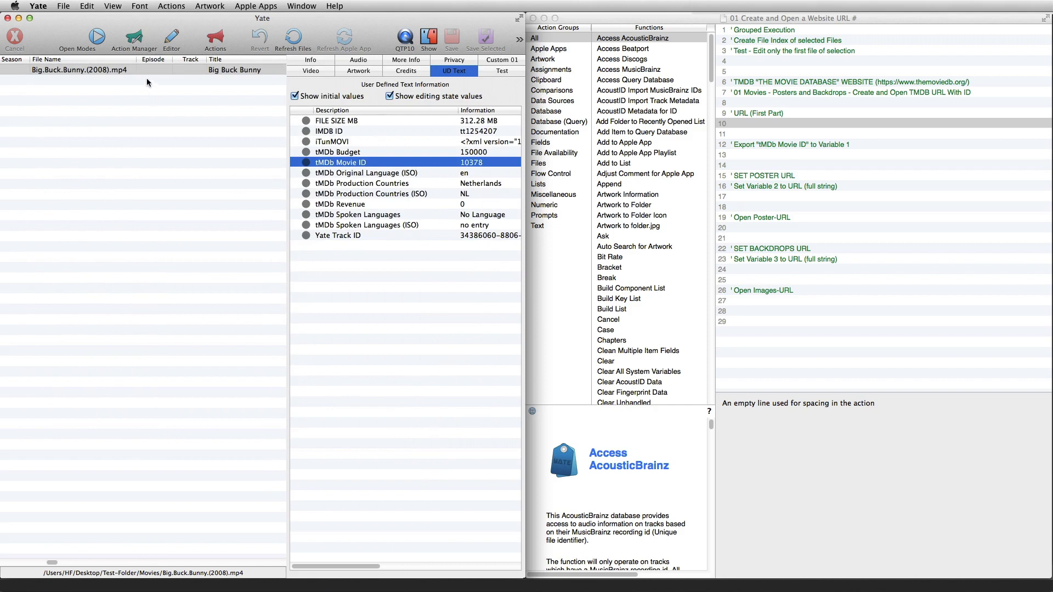
Add a Set function from the Assignments group below the "URL (First Part)" comment in the website URL action
{"action": "left_click", "coordinate": [170, 6]}
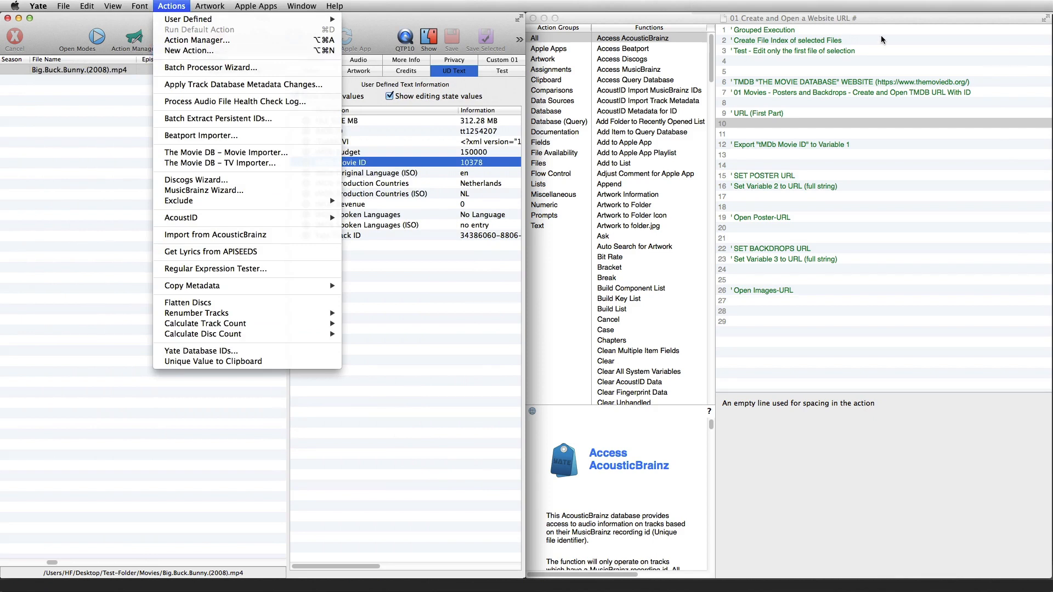
{"action": "left_click", "coordinate": [830, 18]}
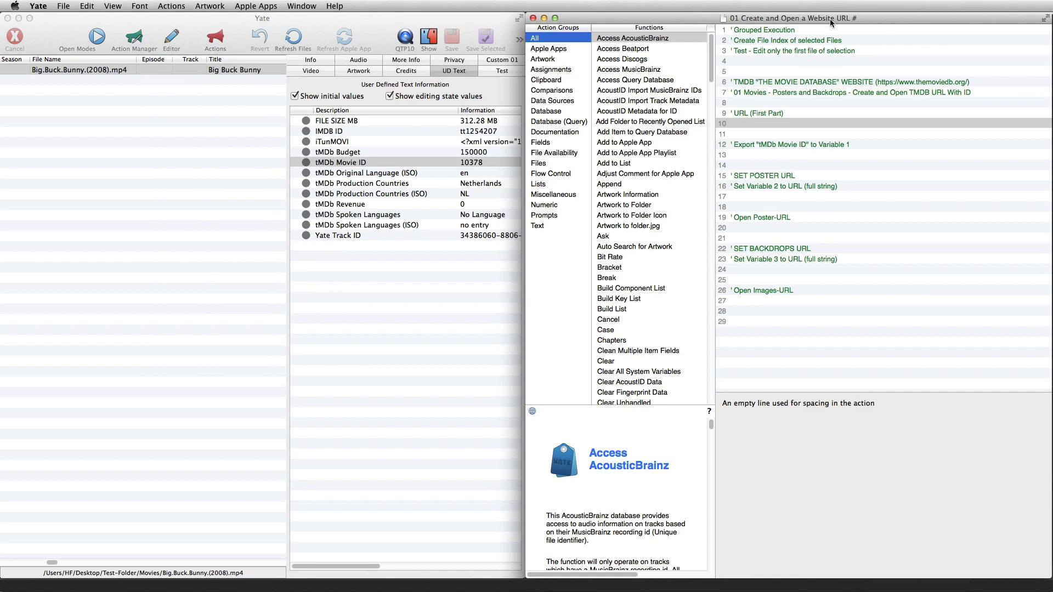
{"action": "left_click", "coordinate": [551, 69]}
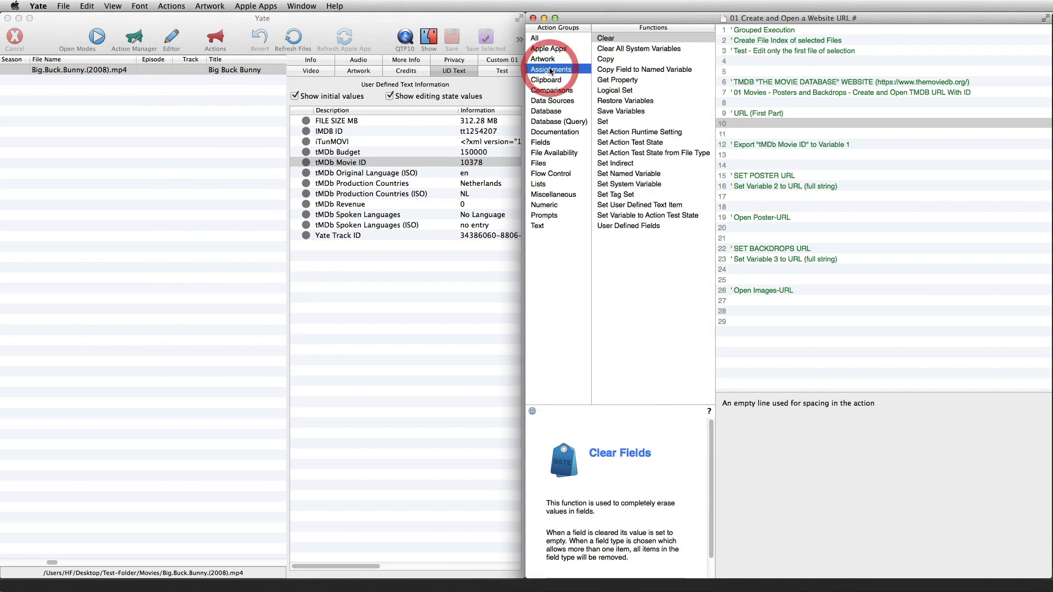
{"action": "left_click", "coordinate": [604, 122]}
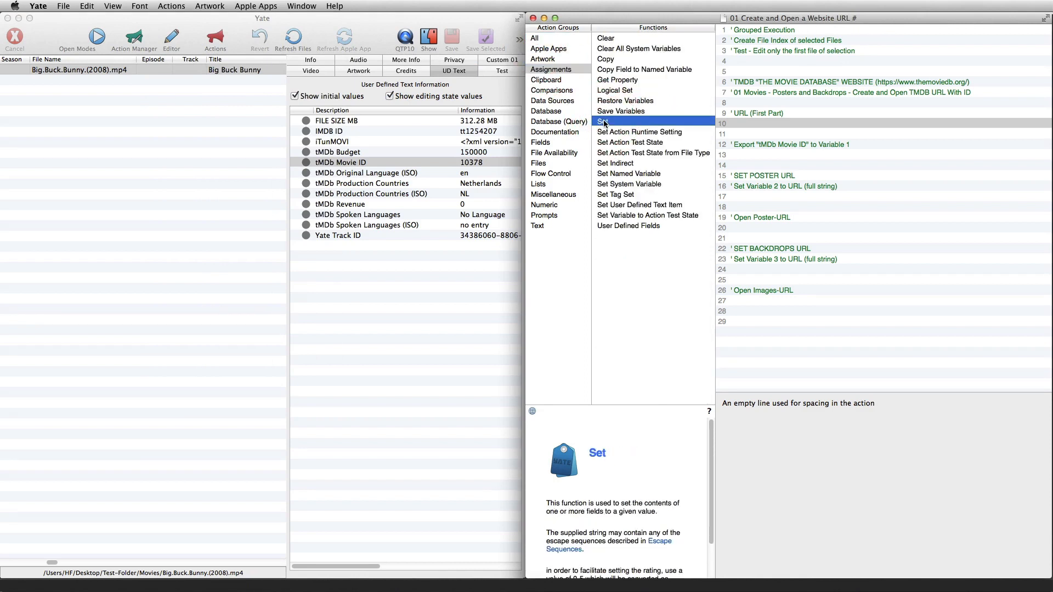
{"action": "left_click_drag", "start_coordinate": [625, 122], "coordinate": [754, 125]}
{"action": "left_click_drag", "start_coordinate": [1042, 415], "coordinate": [1041, 469]}
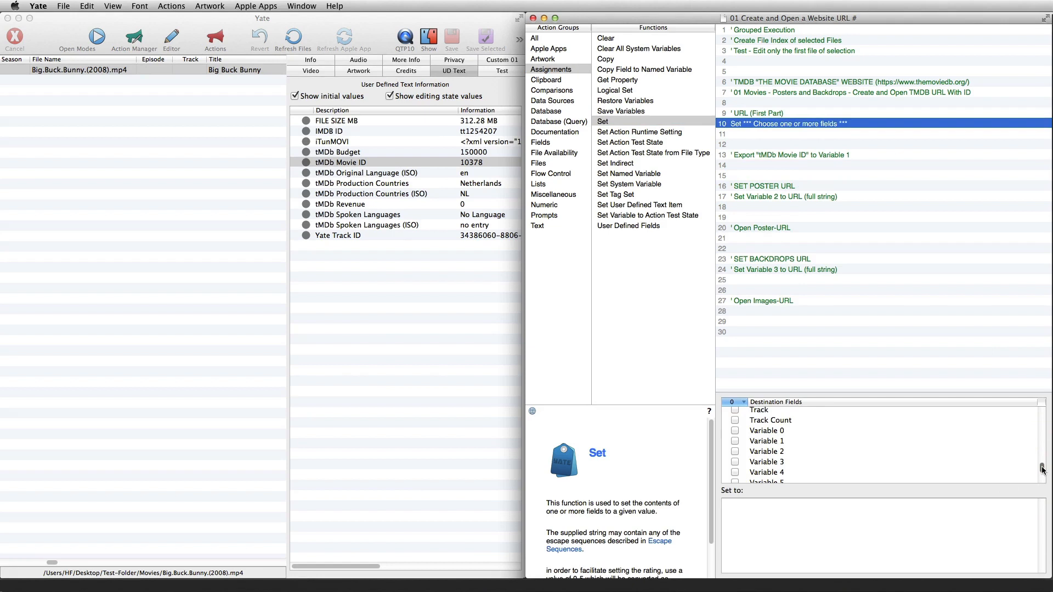
{"action": "left_click", "coordinate": [736, 431]}
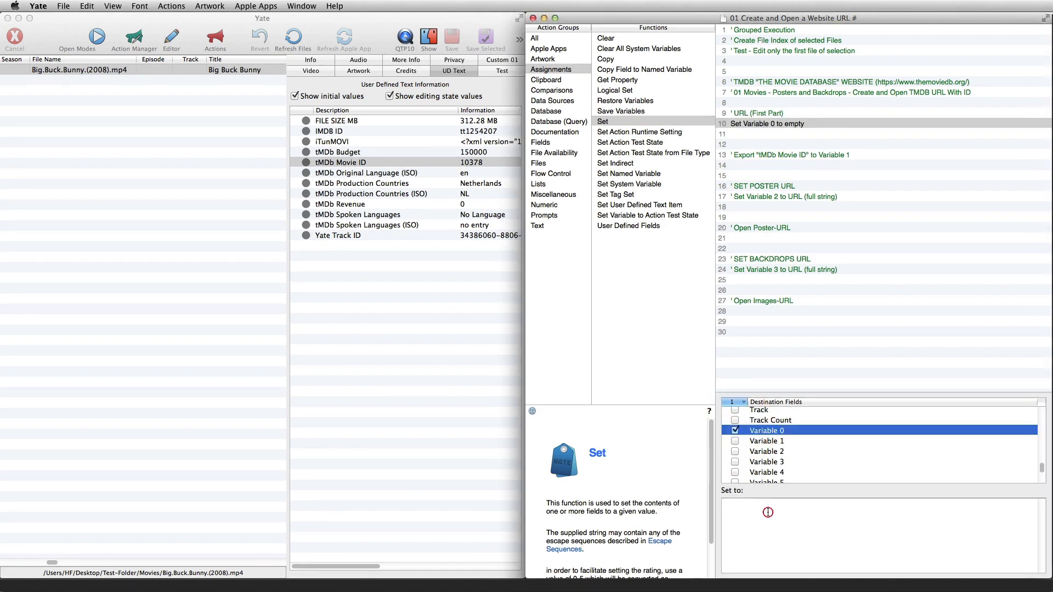
{"action": "left_click", "coordinate": [746, 504]}
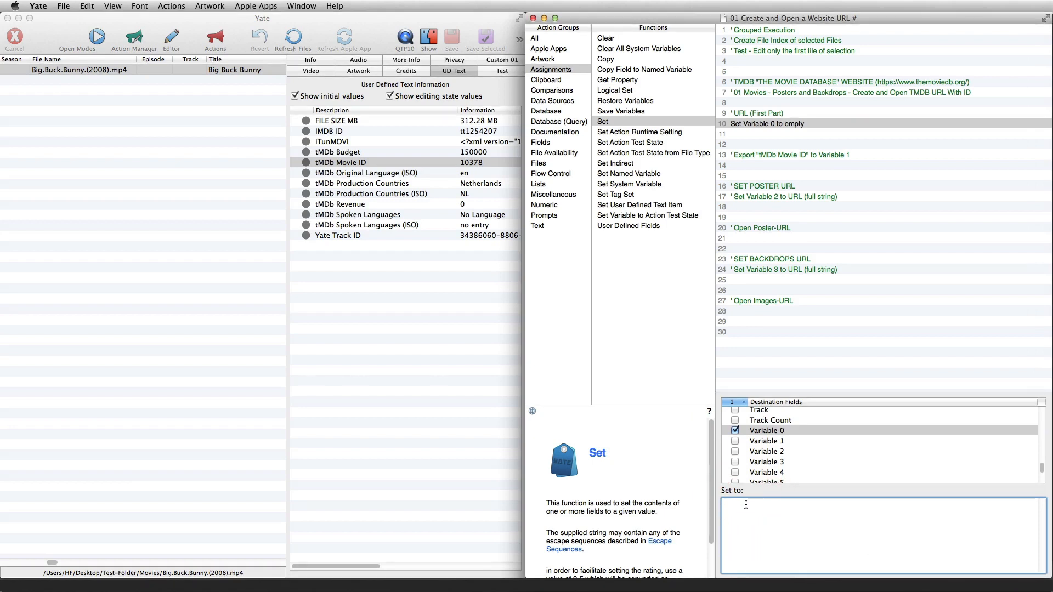
{"action": "type", "text": "https://www.themoviedb.org/movie/"}
{"action": "left_click_drag", "start_coordinate": [853, 504], "coordinate": [712, 504]}
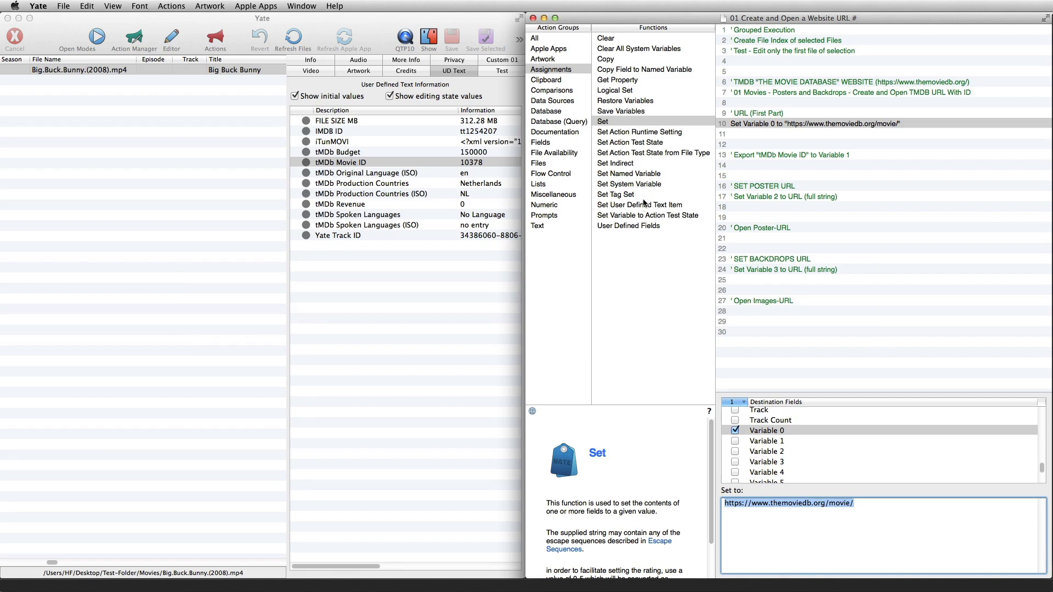
Add a User Defined Fields function from the Assignments group below the "Export tMDb Movie ID" comment, with item type User Defined Text Item
{"action": "left_click", "coordinate": [568, 69]}
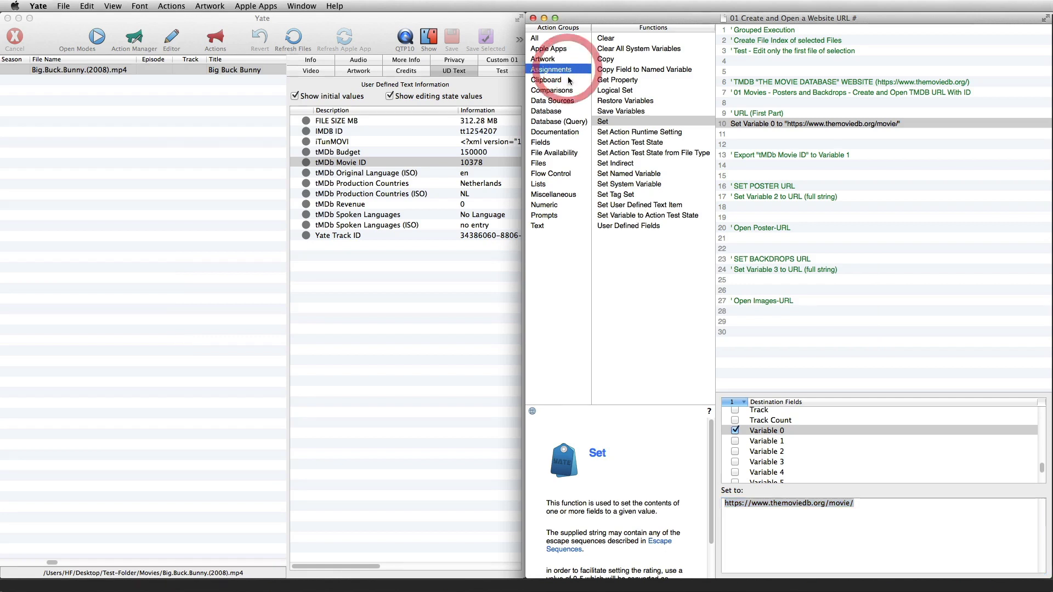
{"action": "left_click", "coordinate": [622, 226]}
{"action": "left_click_drag", "start_coordinate": [620, 225], "coordinate": [783, 168]}
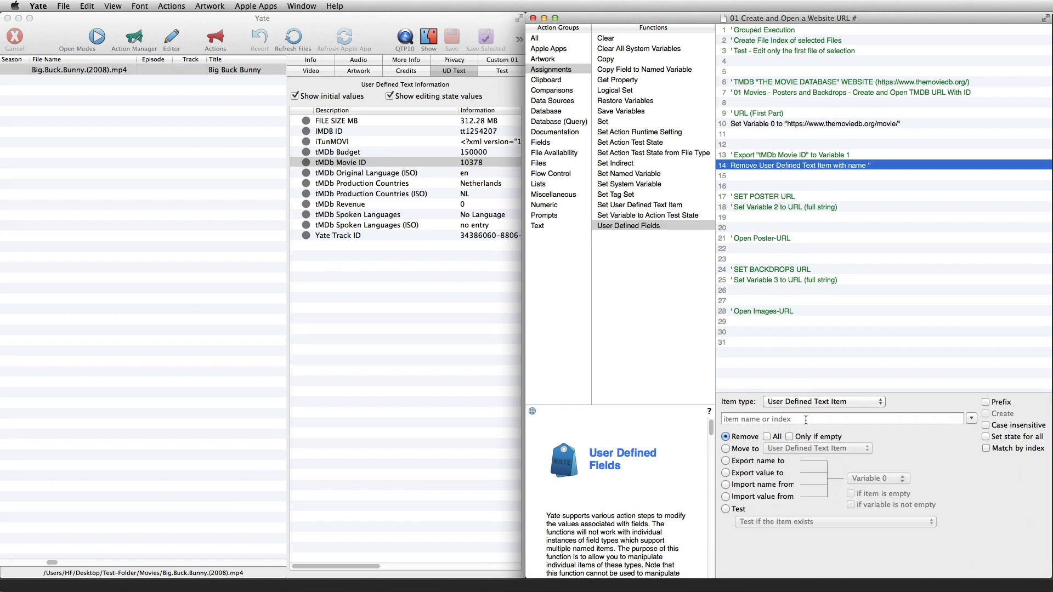
{"action": "left_click", "coordinate": [786, 404]}
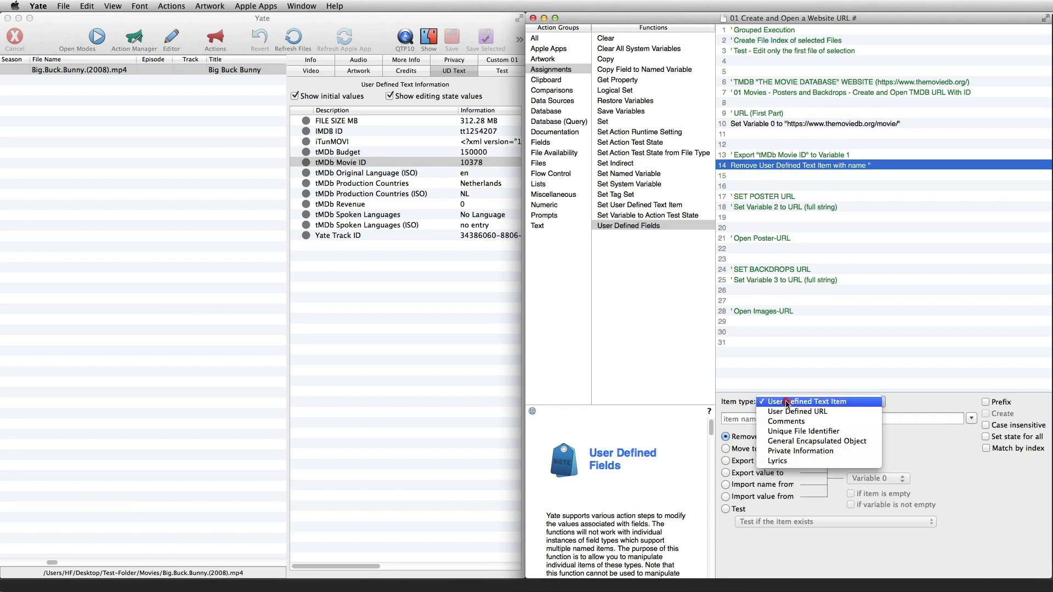
{"action": "left_click", "coordinate": [786, 404]}
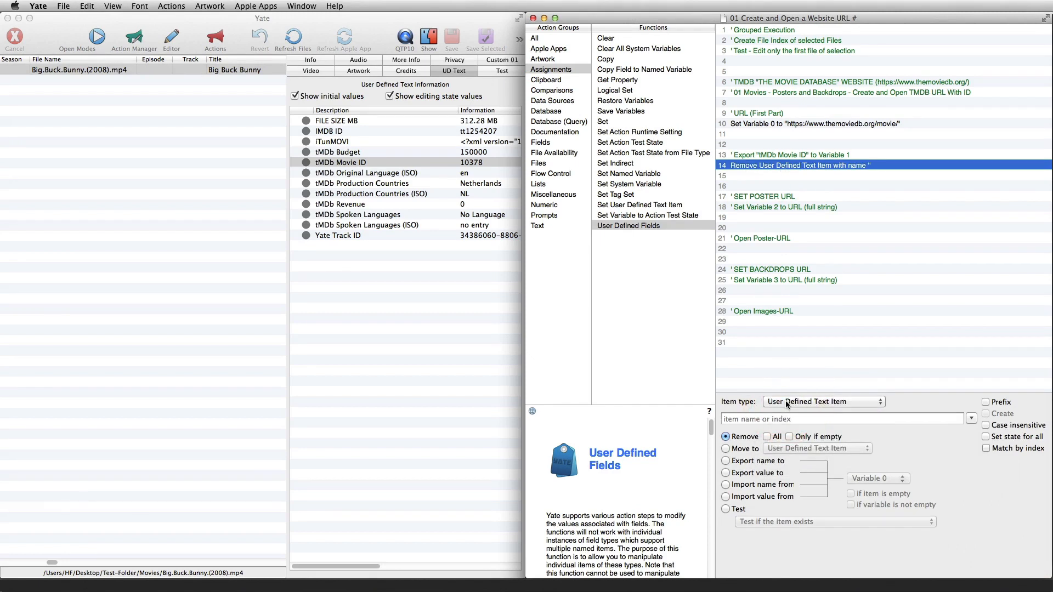
Copy the name of the file's tMDb Movie ID text item and enter it as the function's item name
{"action": "left_click", "coordinate": [971, 418]}
{"action": "scroll", "coordinate": [903, 450], "scroll_direction": "down", "scroll_amount": 1}
{"action": "left_click", "coordinate": [772, 419]}
{"action": "double_click", "coordinate": [332, 163]}
{"action": "triple_click", "coordinate": [31, 76]}
{"action": "key", "text": "super+c"}
{"action": "left_click", "coordinate": [433, 438]}
{"action": "left_click", "coordinate": [739, 418]}
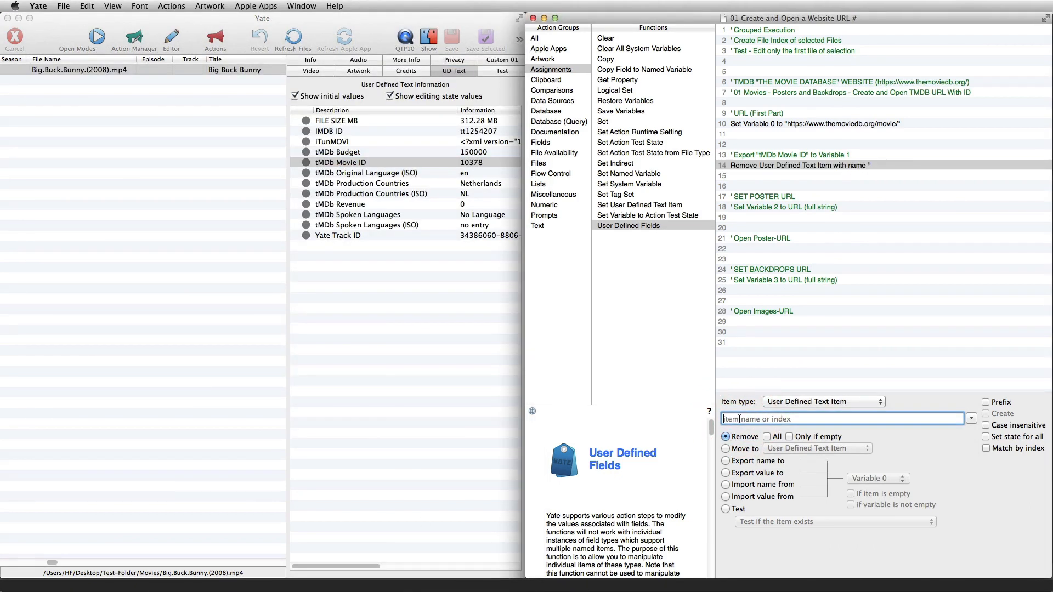
{"action": "key", "text": "super+v"}
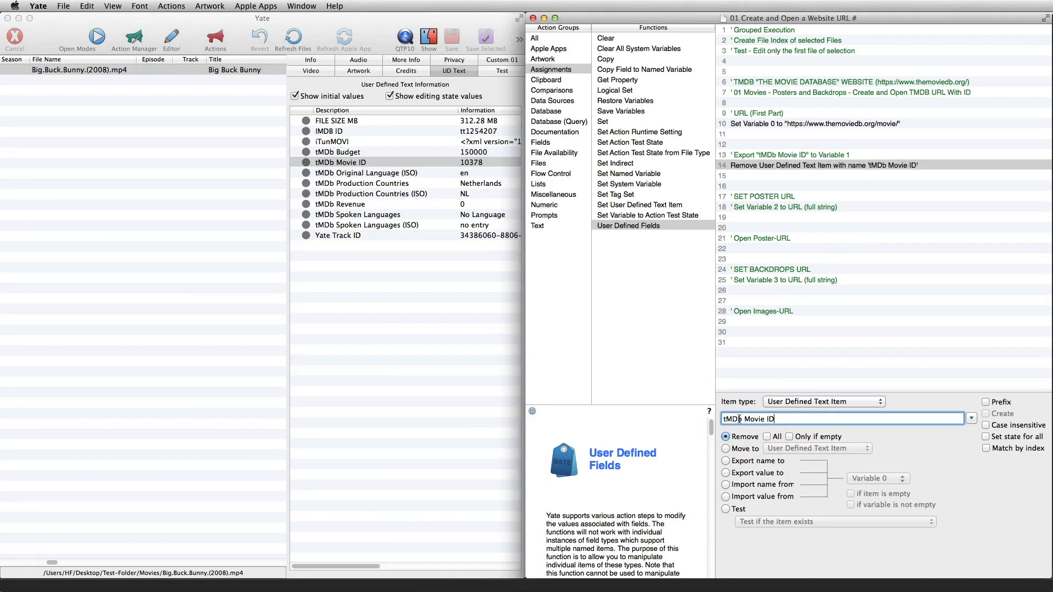
Make the User Defined Fields function export the item's value to Variable 1
{"action": "left_click", "coordinate": [726, 473]}
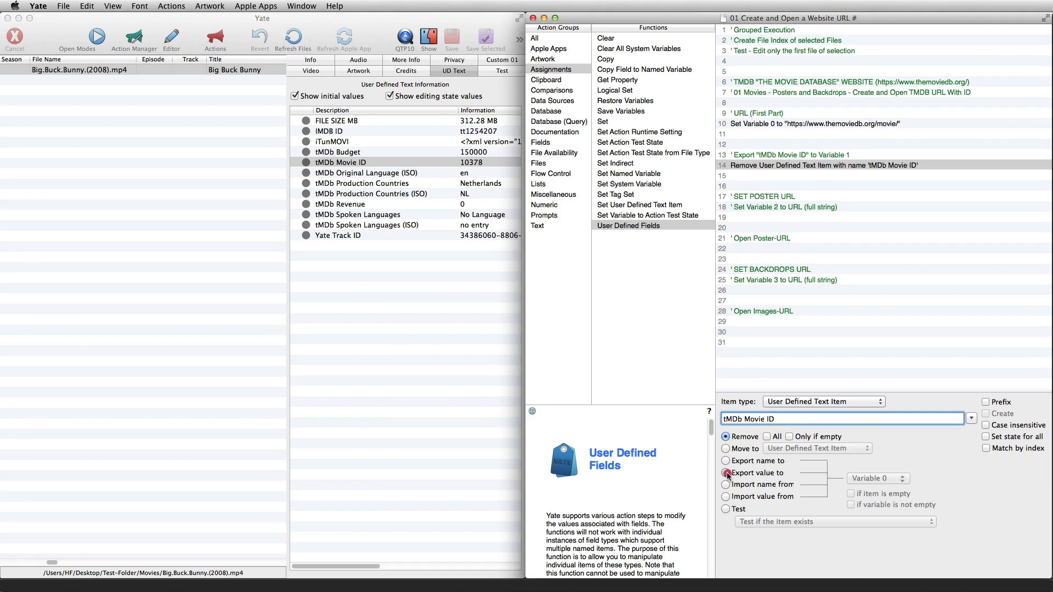
{"action": "left_click", "coordinate": [852, 479]}
{"action": "left_click", "coordinate": [857, 425]}
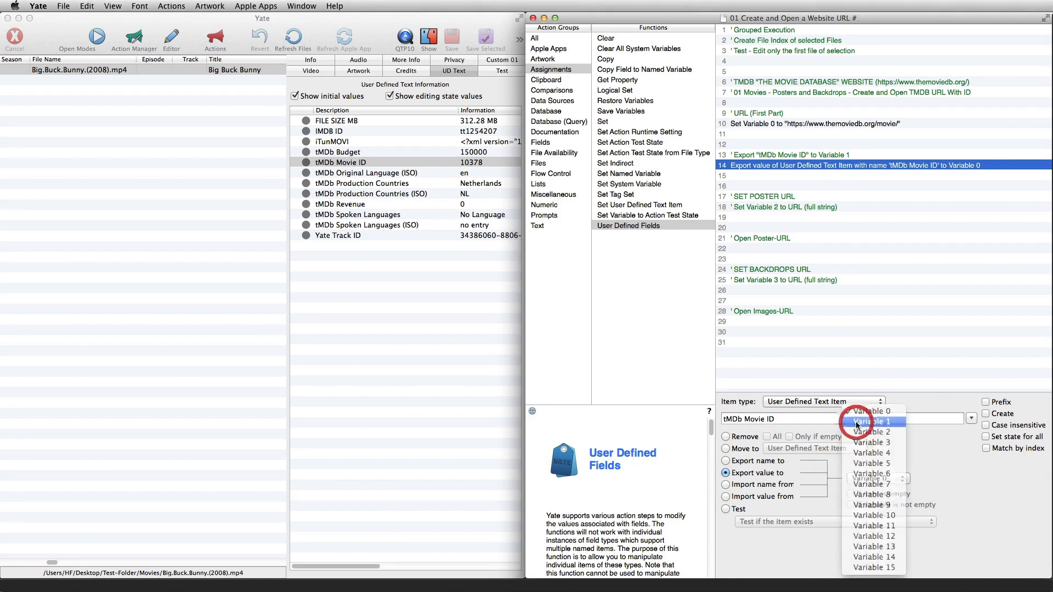
Add a Set function below the "Set Variable 2 to URL (full string)" comment with Variable 2 as its destination field
{"action": "left_click", "coordinate": [545, 70]}
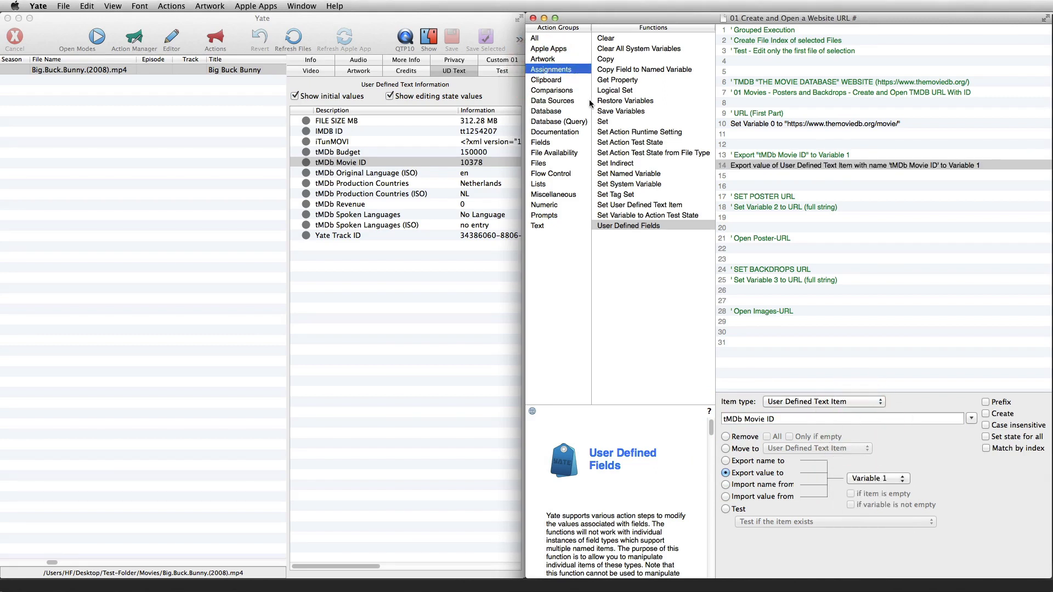
{"action": "left_click_drag", "start_coordinate": [603, 124], "coordinate": [762, 215]}
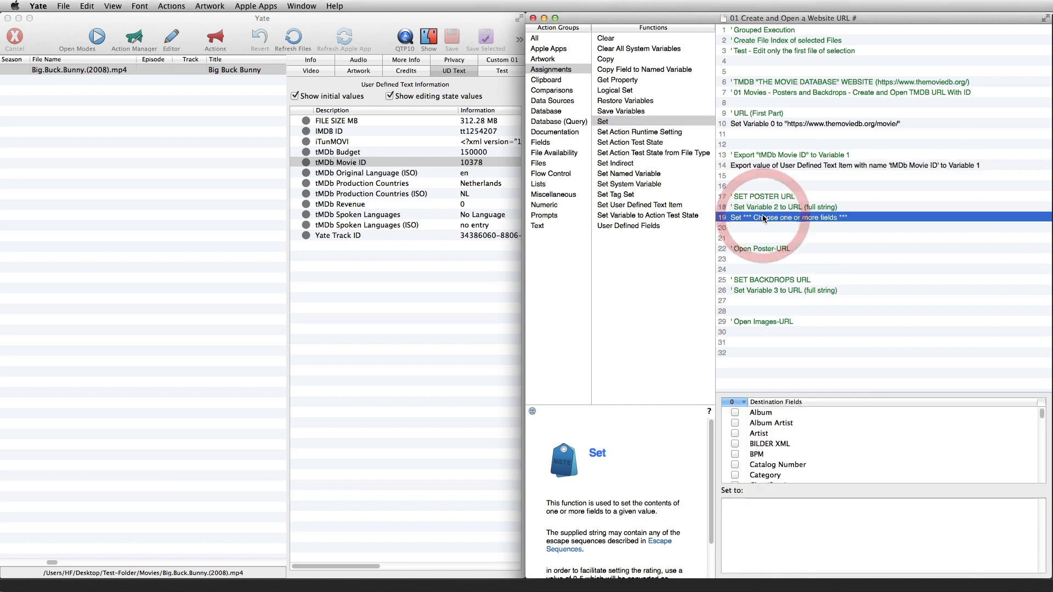
{"action": "left_click", "coordinate": [745, 492]}
{"action": "scroll", "coordinate": [755, 447], "scroll_direction": "down", "scroll_amount": 15}
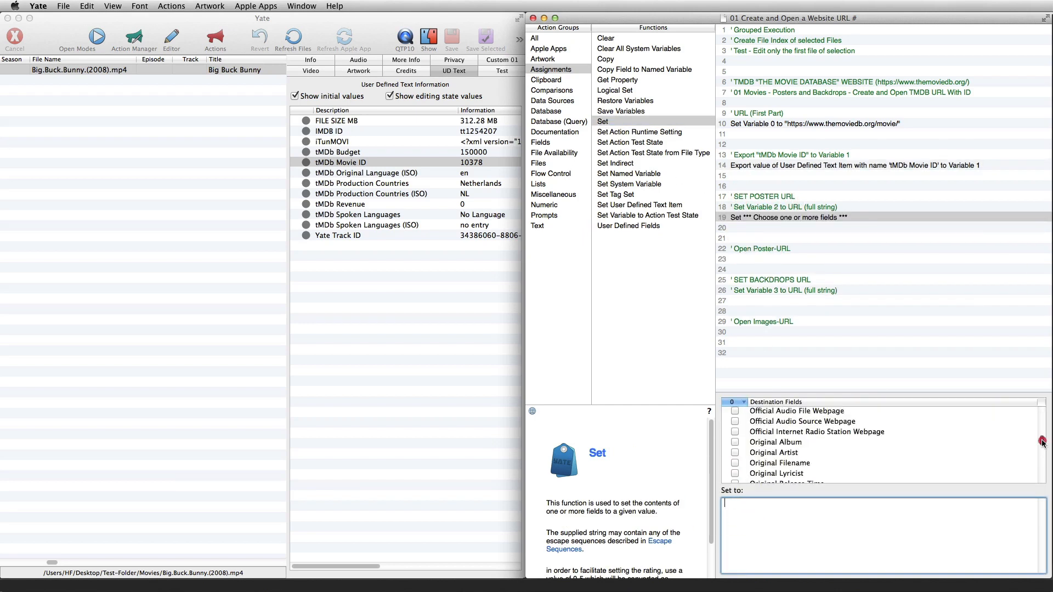
{"action": "left_click", "coordinate": [735, 432]}
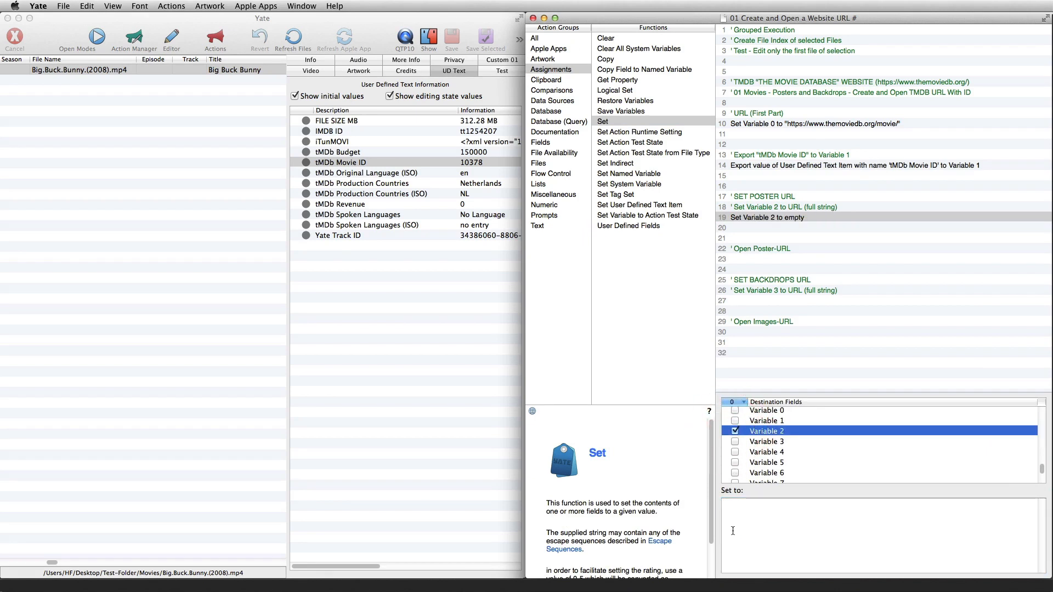
Insert two track variable escape sequences, \v0 and \v1, as the value assigned to Variable 2
{"action": "left_click", "coordinate": [730, 505]}
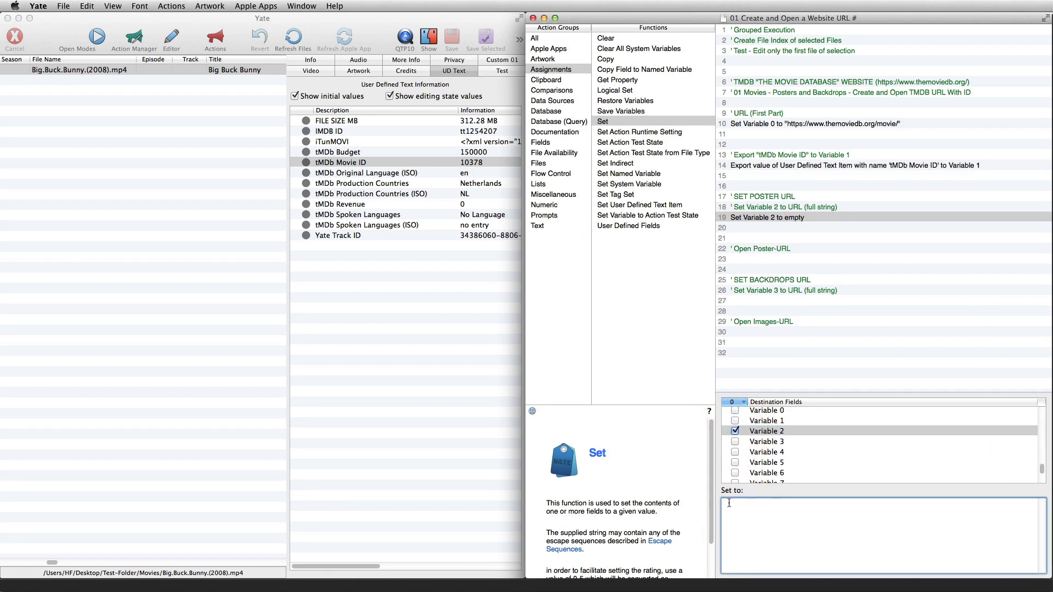
{"action": "right_click", "coordinate": [728, 504]}
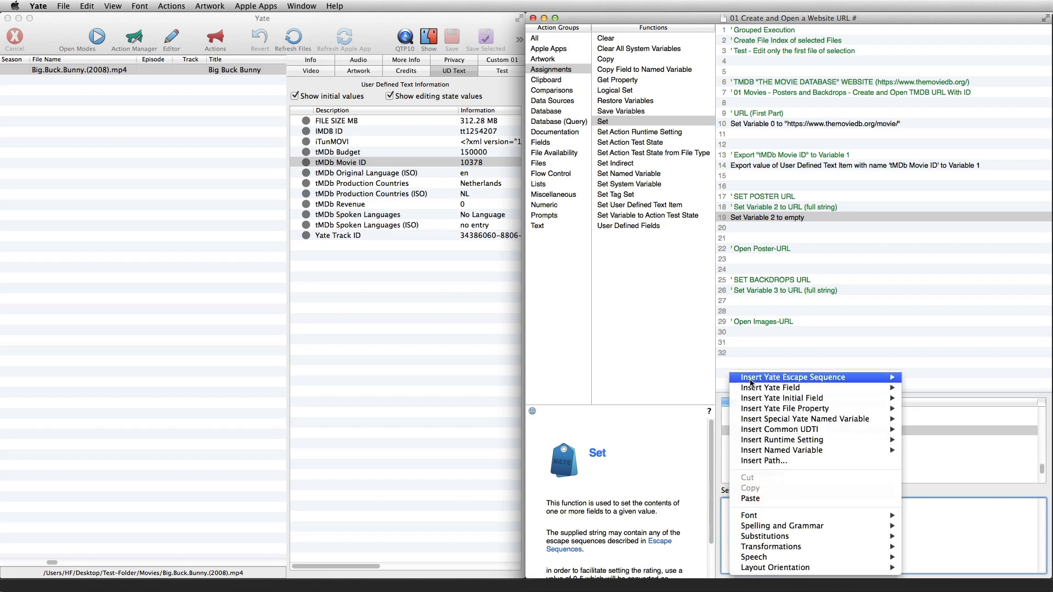
{"action": "mouse_move", "coordinate": [751, 382]}
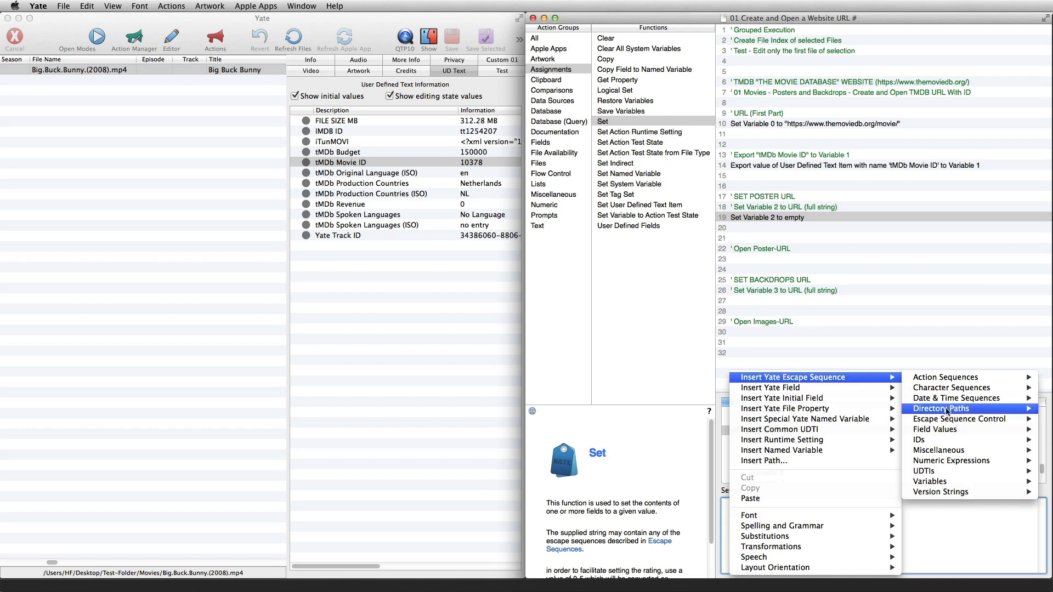
{"action": "mouse_move", "coordinate": [927, 484]}
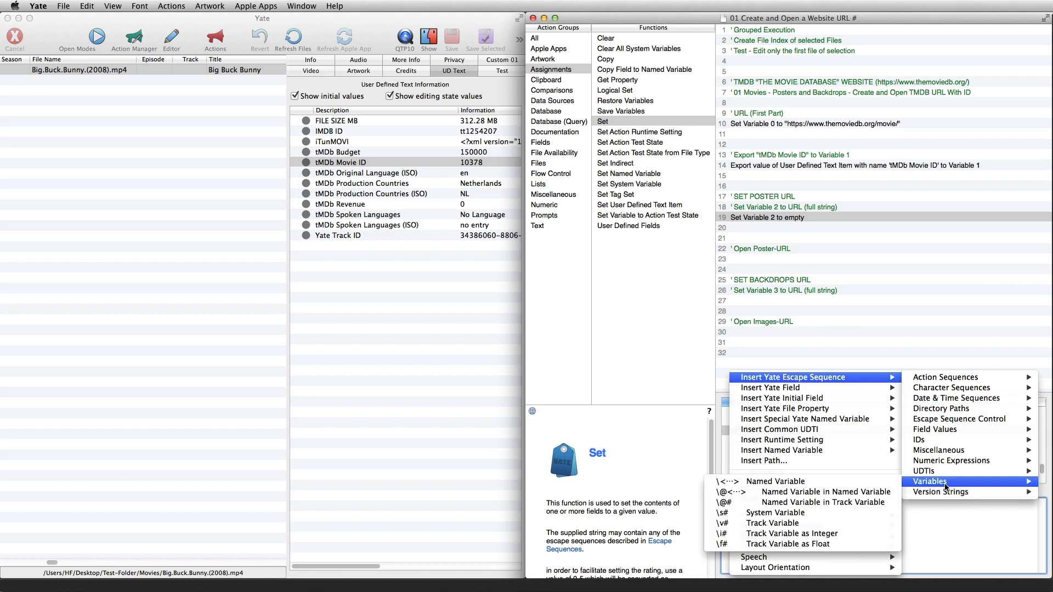
{"action": "left_click", "coordinate": [796, 522]}
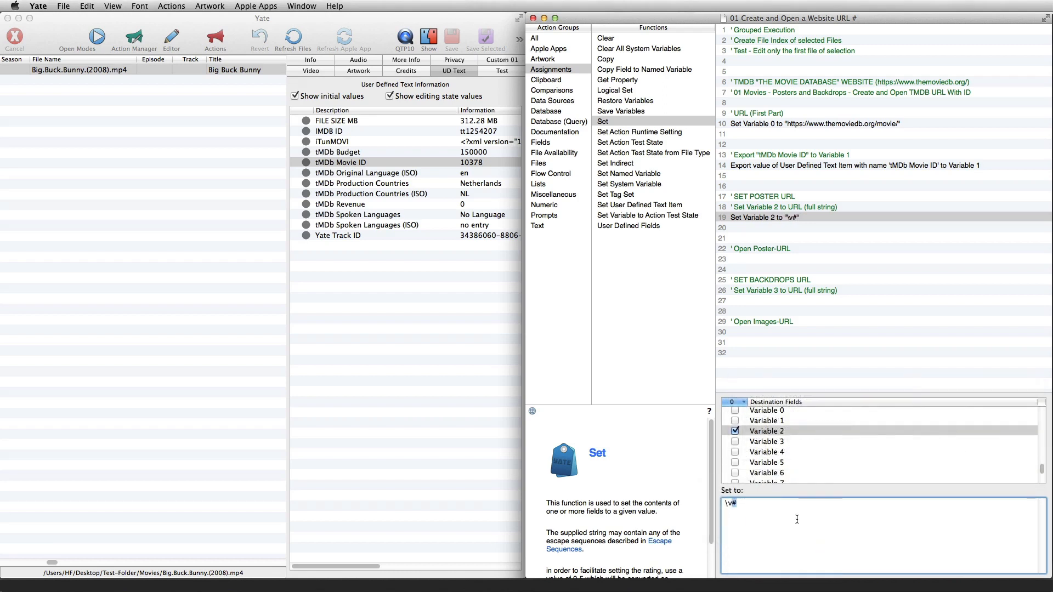
{"action": "type", "text": "0"}
{"action": "right_click", "coordinate": [738, 500]}
{"action": "mouse_move", "coordinate": [785, 379]}
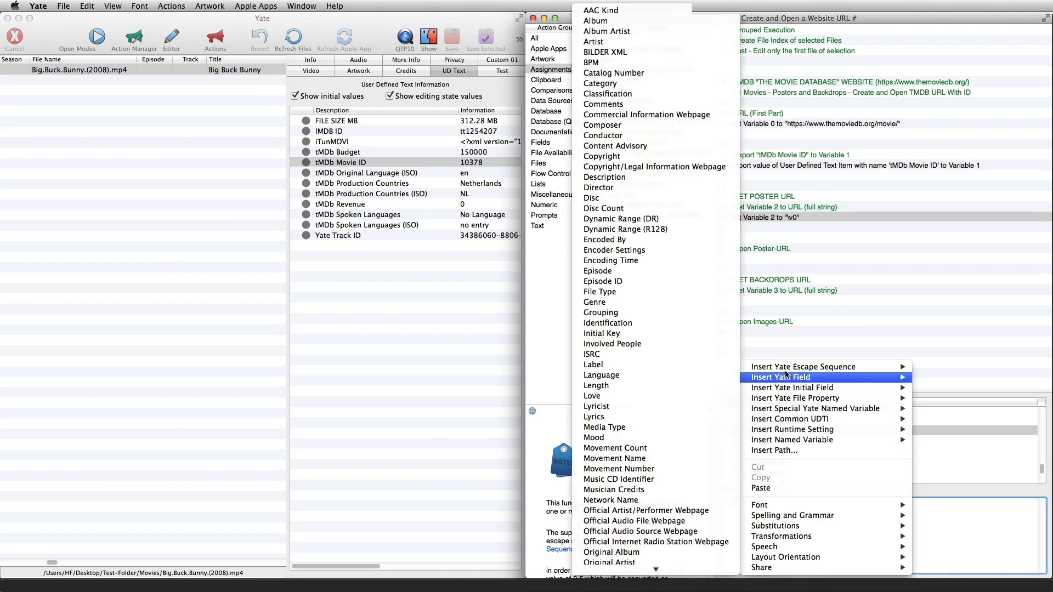
{"action": "mouse_move", "coordinate": [940, 471]}
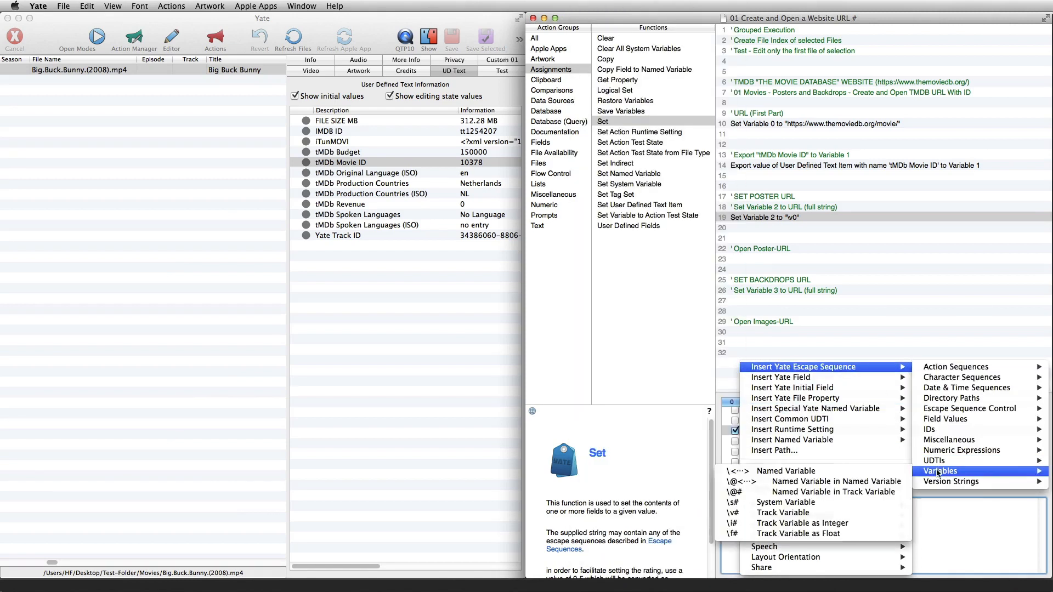
{"action": "left_click", "coordinate": [797, 513]}
{"action": "type", "text": "1"}
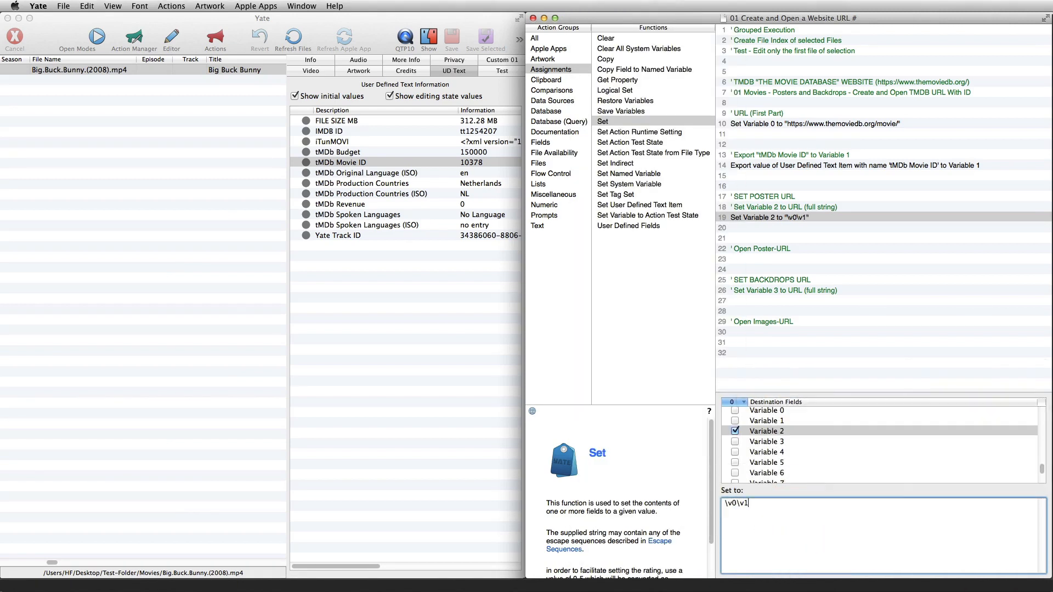
{"action": "type", "text": "/images"}
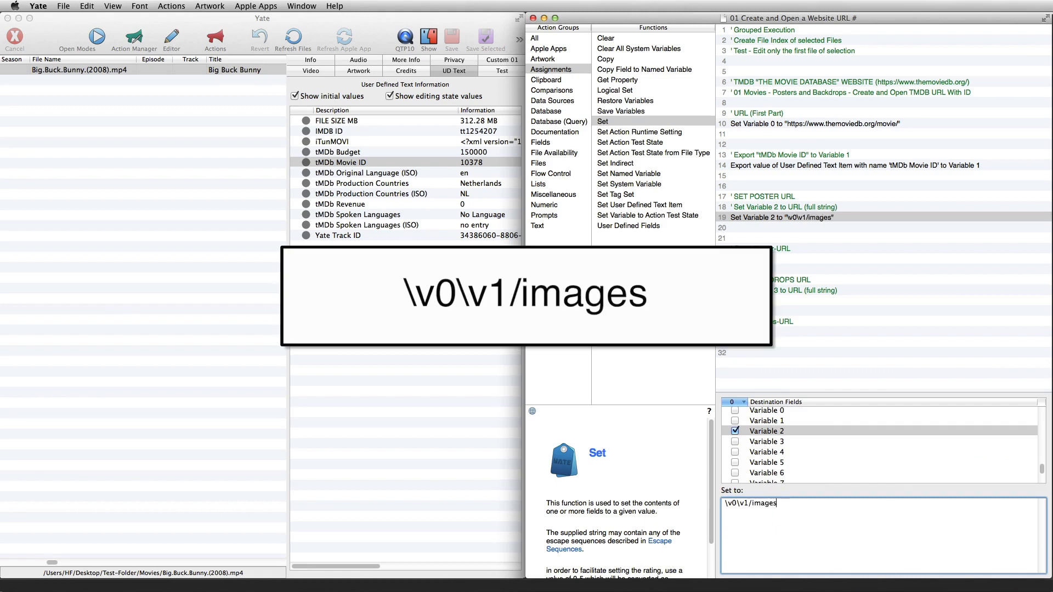
{"action": "type", "text": "/posters"}
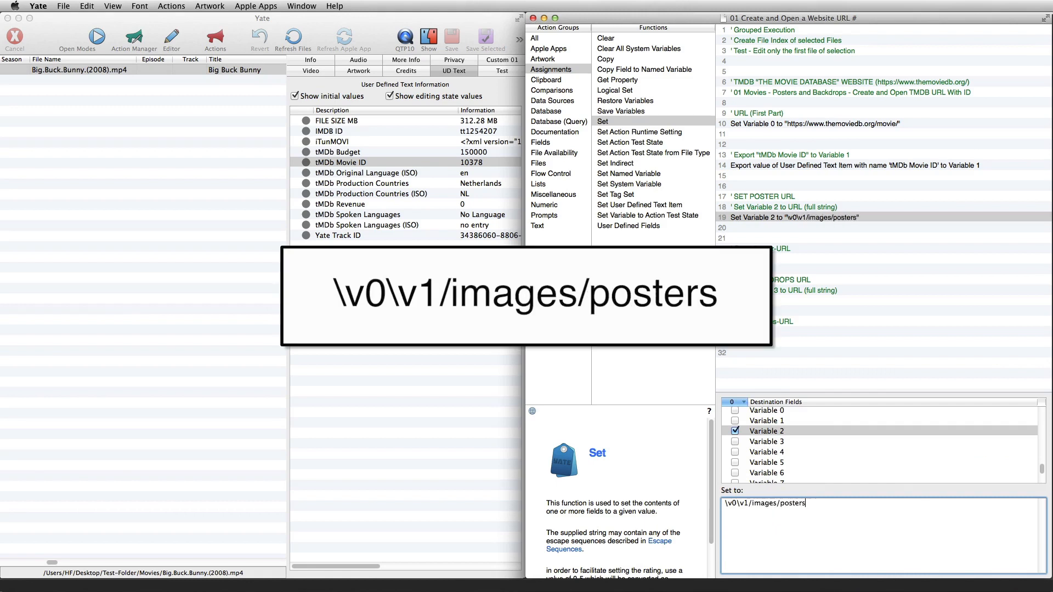
Append "/images/posters" to the value assigned to Variable 2
{"action": "left_click_drag", "start_coordinate": [806, 503], "coordinate": [725, 503]}
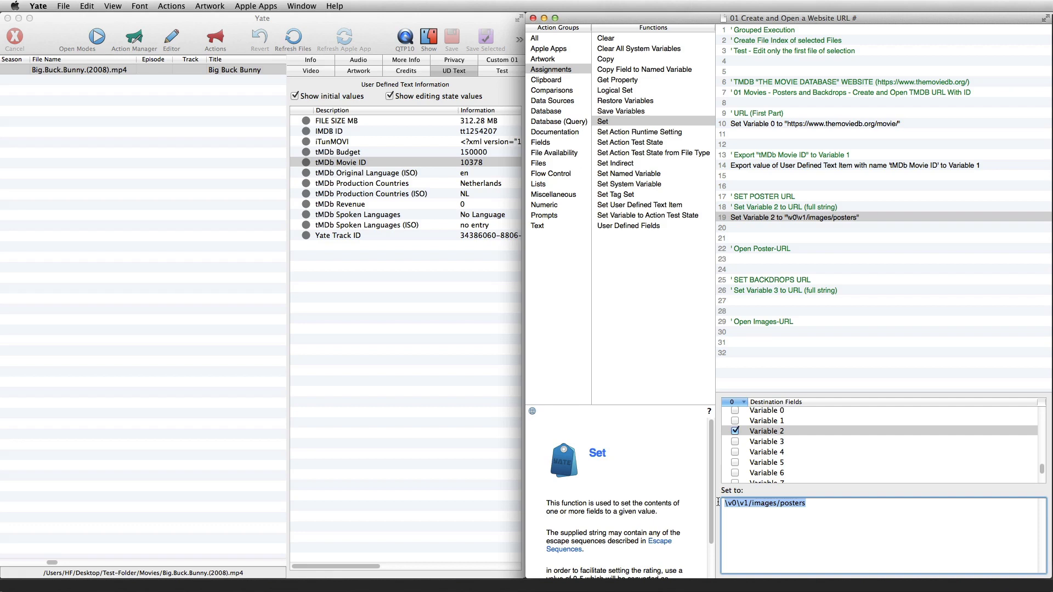
Add an Open URL function from the Data Sources group below the "Open Poster-URL" comment
{"action": "left_click", "coordinate": [553, 101]}
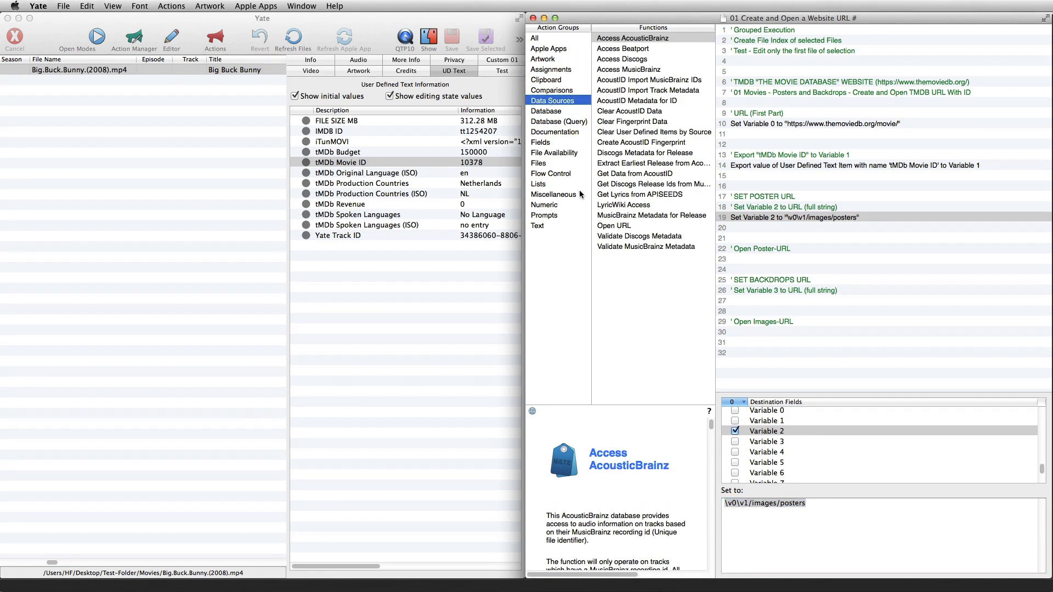
{"action": "left_click", "coordinate": [614, 225]}
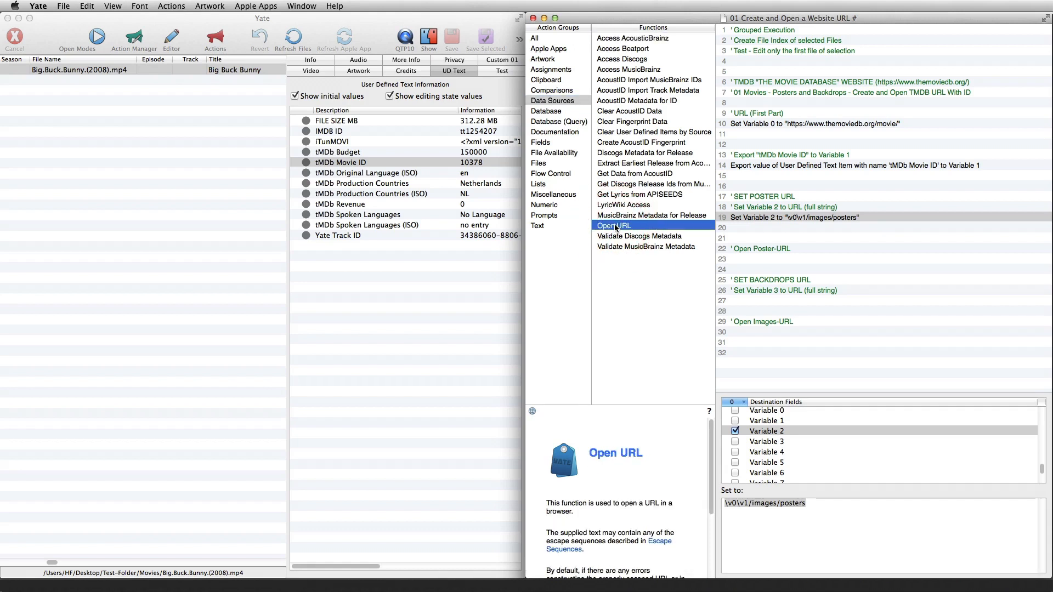
{"action": "left_click_drag", "start_coordinate": [614, 224], "coordinate": [787, 255]}
Set the Open URL function's address to the track variable escape sequence \v2
{"action": "left_click", "coordinate": [732, 403]}
{"action": "right_click", "coordinate": [732, 403]}
{"action": "mouse_move", "coordinate": [791, 406]}
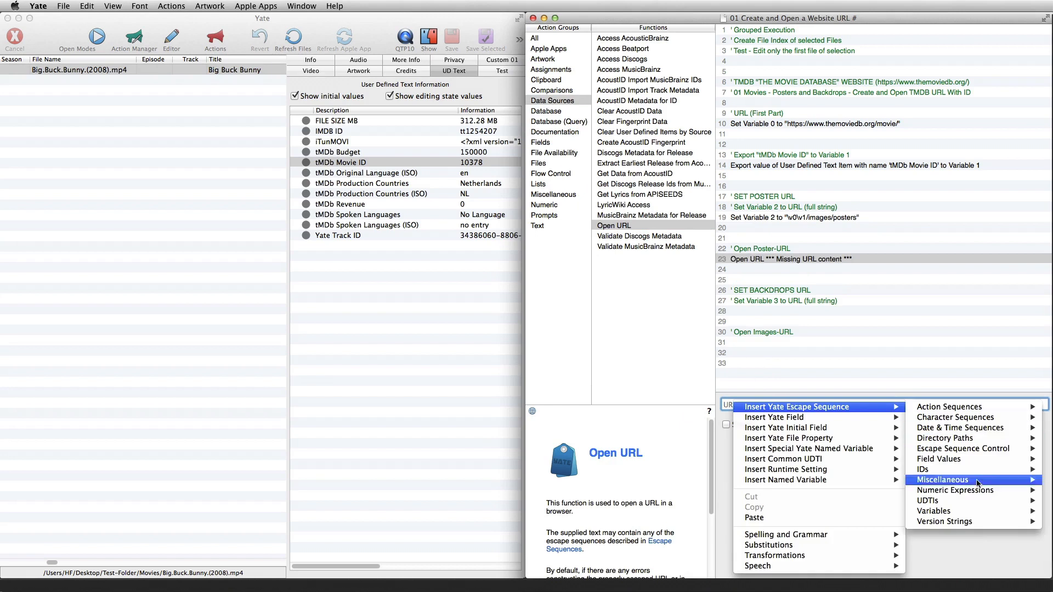
{"action": "mouse_move", "coordinate": [950, 511]}
{"action": "left_click", "coordinate": [776, 546]}
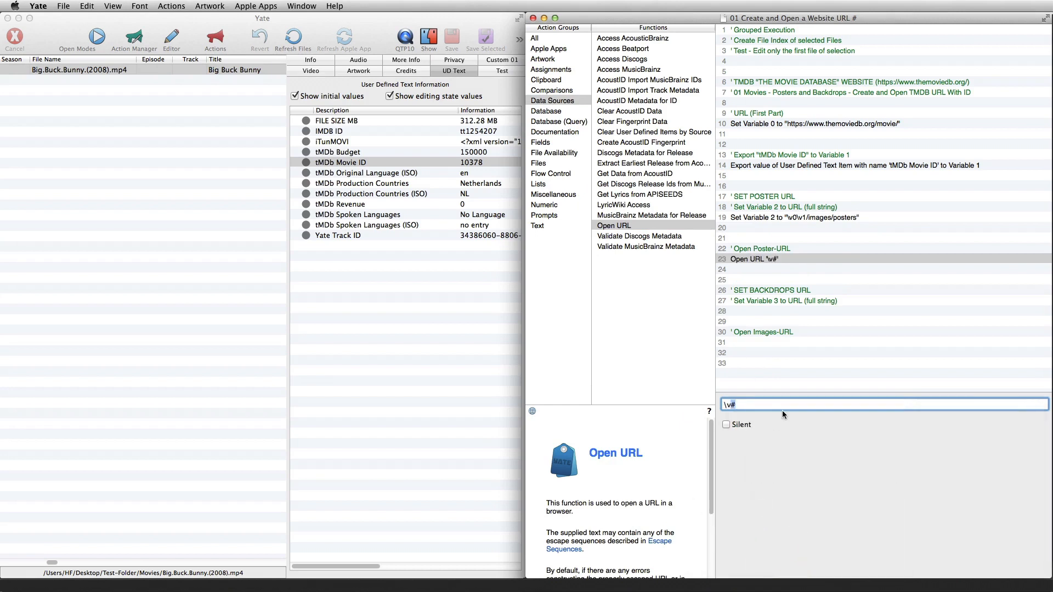
{"action": "type", "text": "2"}
Duplicate the Set Variable 2 function and move the copy below the "Set Variable 3 to URL (full string)" comment
{"action": "left_click", "coordinate": [772, 310]}
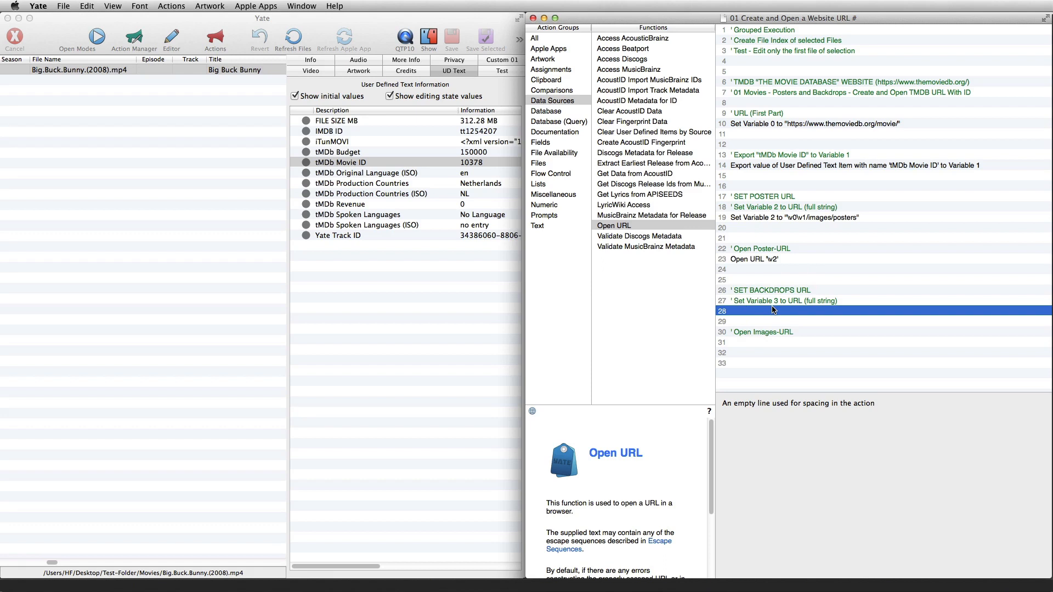
{"action": "left_click", "coordinate": [781, 217]}
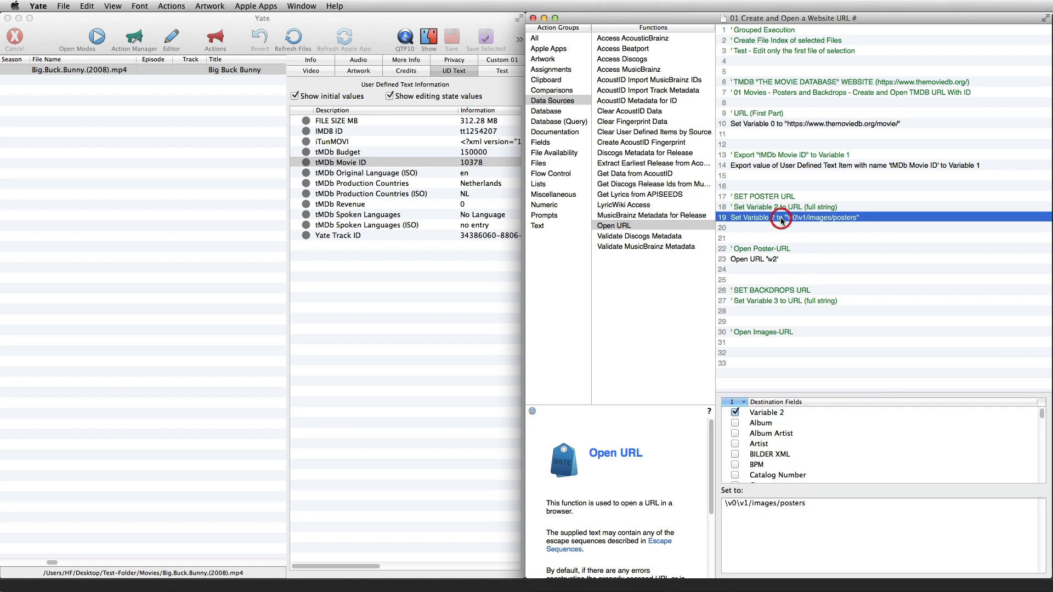
{"action": "right_click", "coordinate": [781, 217]}
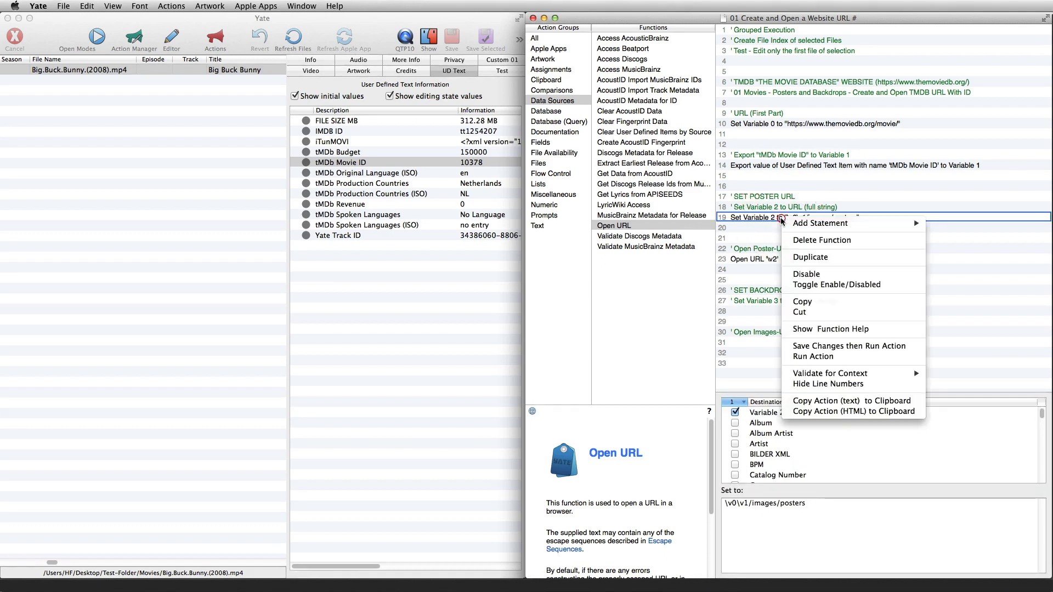
{"action": "left_click", "coordinate": [815, 257]}
{"action": "left_click_drag", "start_coordinate": [790, 228], "coordinate": [785, 317]}
Change the copied Set function's destination field to Variable 3 only
{"action": "left_click", "coordinate": [789, 412]}
{"action": "left_click", "coordinate": [735, 413]}
{"action": "left_click_drag", "start_coordinate": [1042, 412], "coordinate": [1042, 468]}
{"action": "scroll", "coordinate": [1043, 470], "scroll_direction": "up", "scroll_amount": 3}
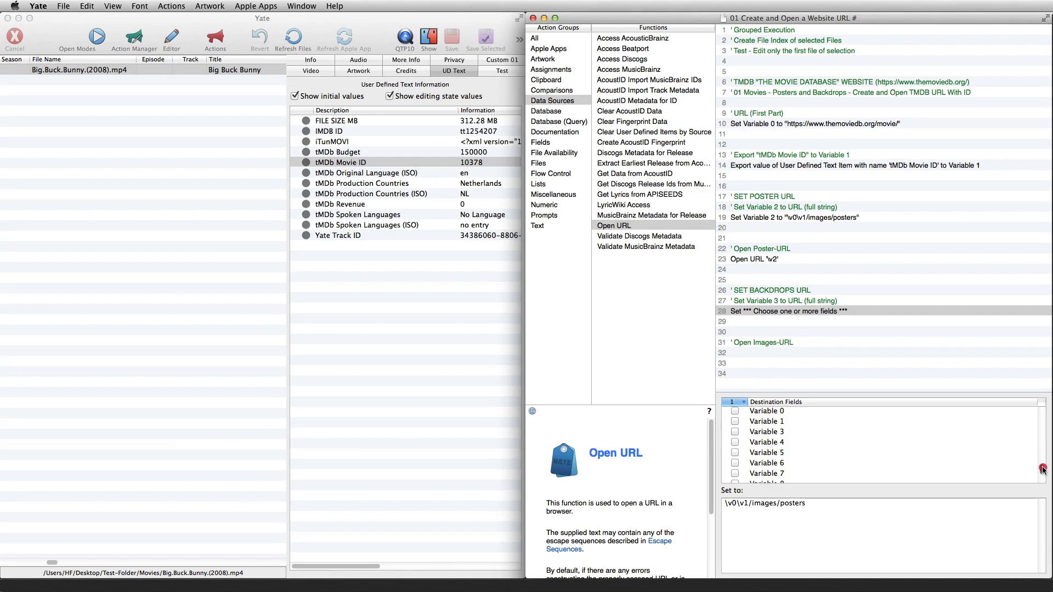
{"action": "left_click", "coordinate": [735, 432]}
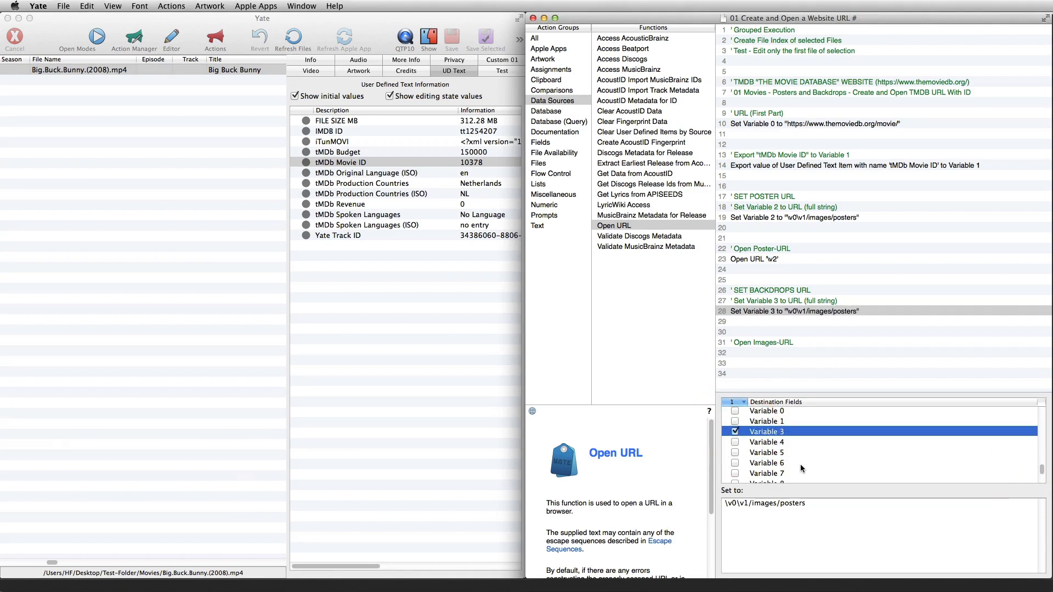
Replace "posters" with "backdrops" in the value assigned to Variable 3
{"action": "left_click", "coordinate": [785, 503]}
{"action": "double_click", "coordinate": [785, 503]}
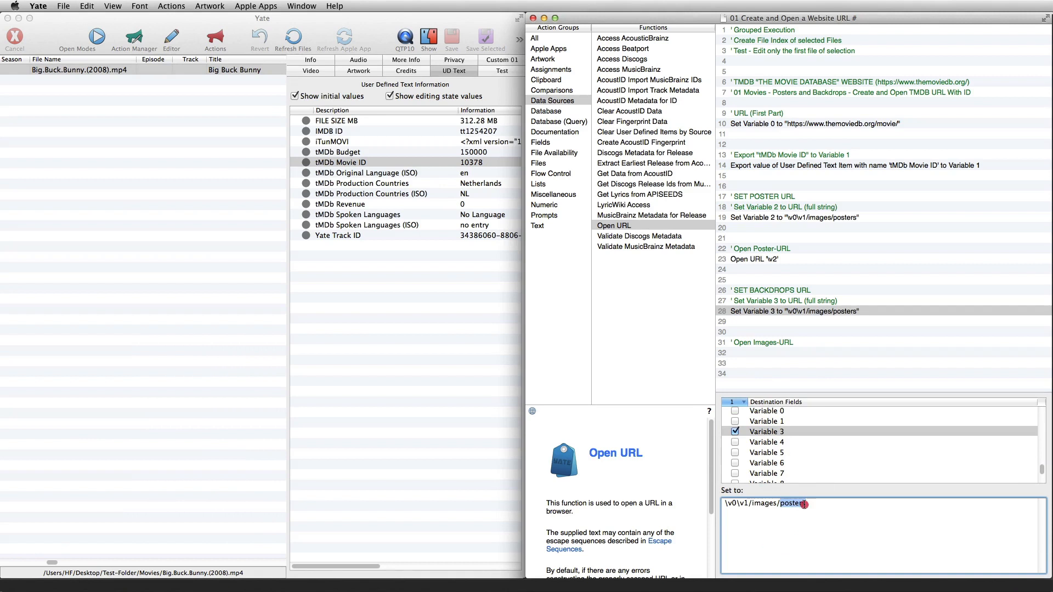
{"action": "type", "text": "backdrops"}
Duplicate the Open URL function and move the copy below the "Open Images-URL" comment
{"action": "left_click", "coordinate": [770, 260]}
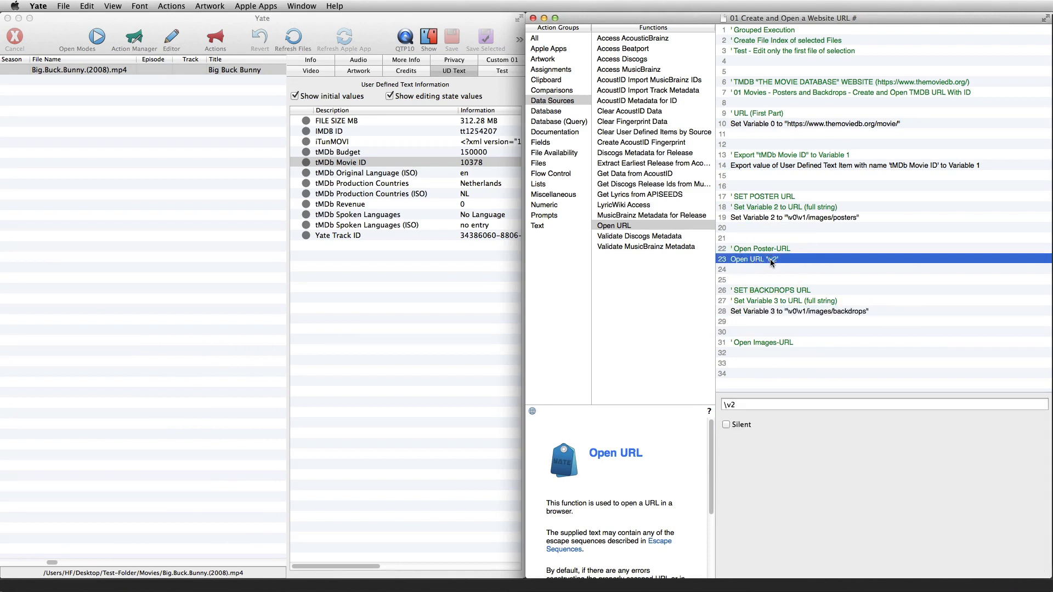
{"action": "right_click", "coordinate": [770, 259]}
{"action": "left_click", "coordinate": [784, 298]}
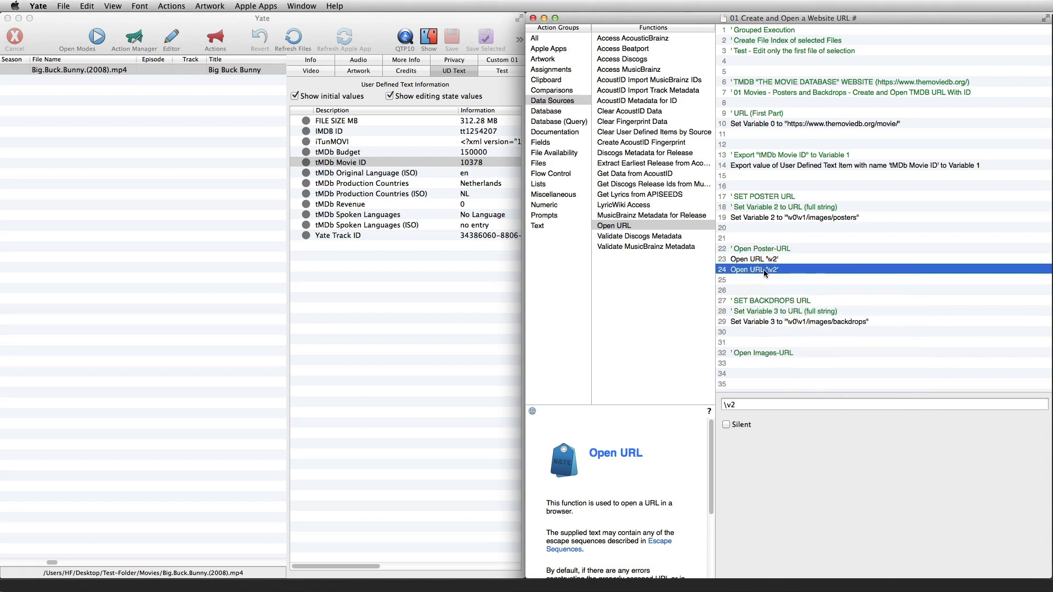
{"action": "left_click_drag", "start_coordinate": [763, 269], "coordinate": [762, 355]}
Set the copied Open URL function's address to \v3
{"action": "left_click", "coordinate": [735, 405]}
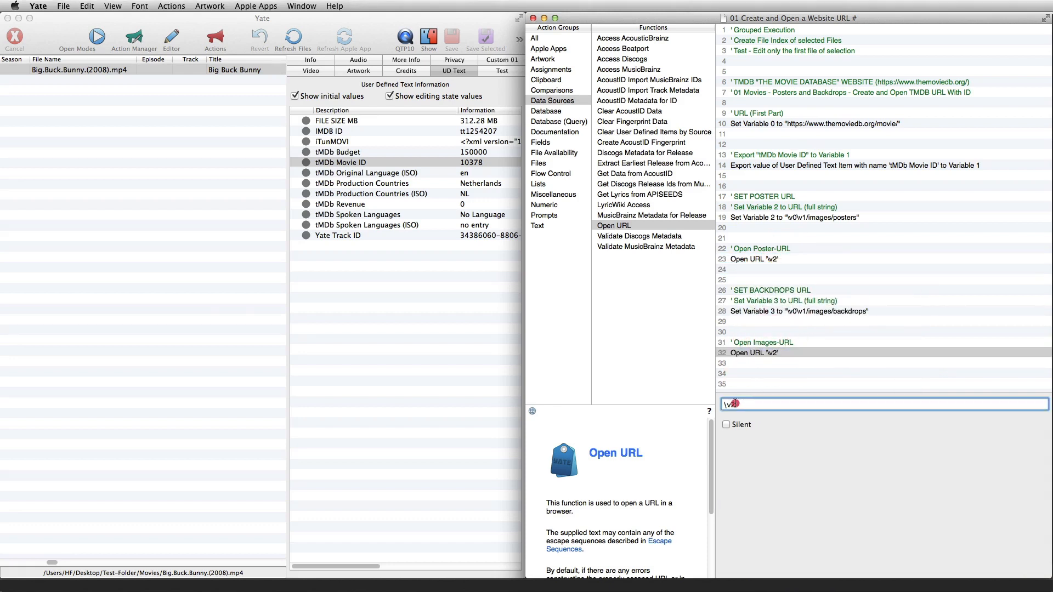
{"action": "left_click", "coordinate": [733, 404]}
{"action": "key", "text": "BackSpace"}
{"action": "type", "text": "3"}
Save and run the action, and check the film's posters and backdrops pages in Firefox before returning to Yate
{"action": "right_click", "coordinate": [799, 324]}
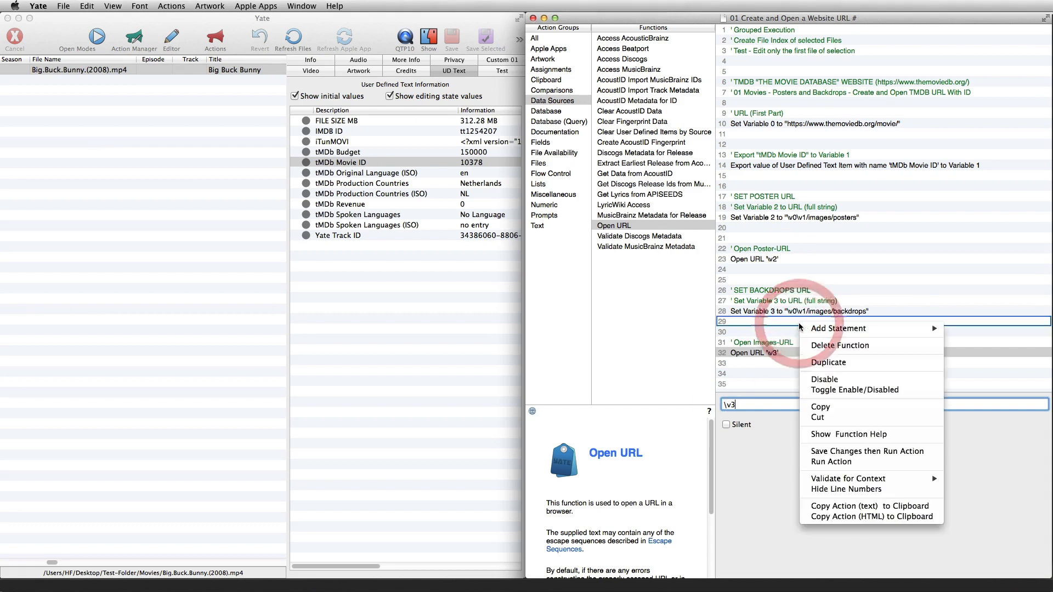
{"action": "left_click", "coordinate": [824, 452]}
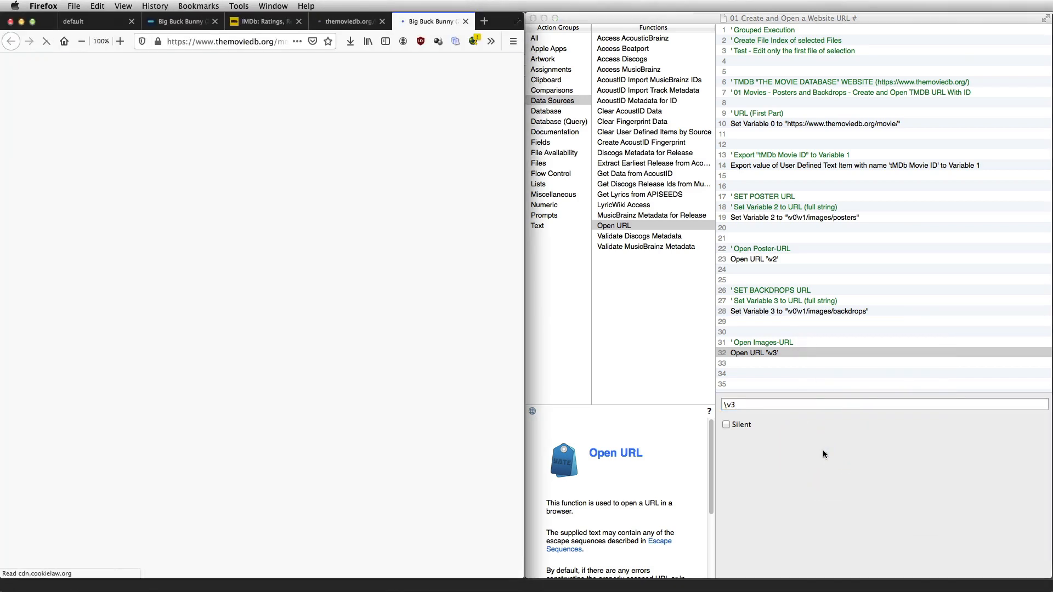
{"action": "left_click", "coordinate": [346, 21]}
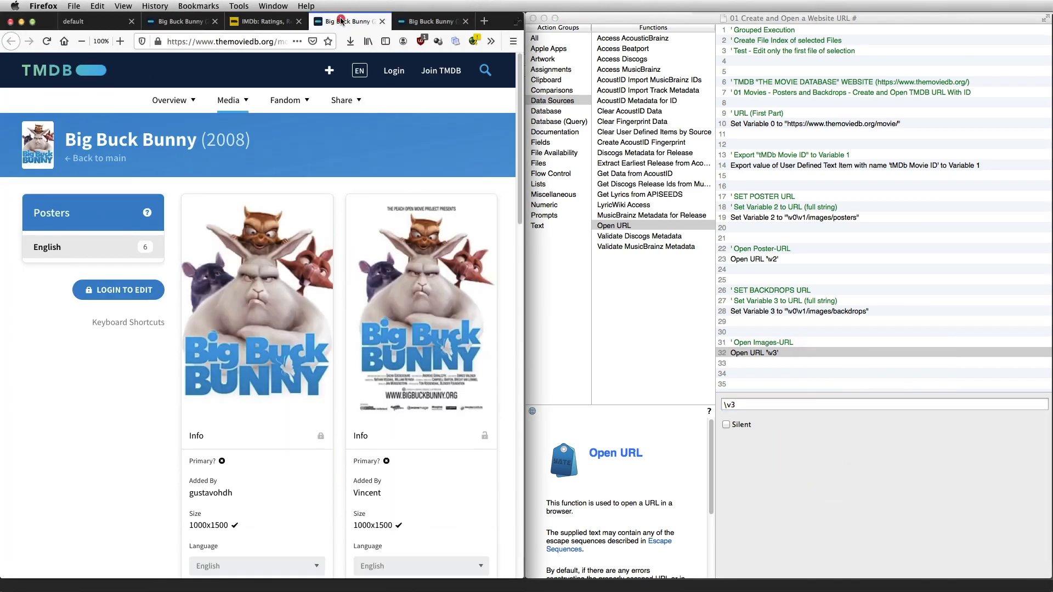
{"action": "left_click", "coordinate": [418, 22]}
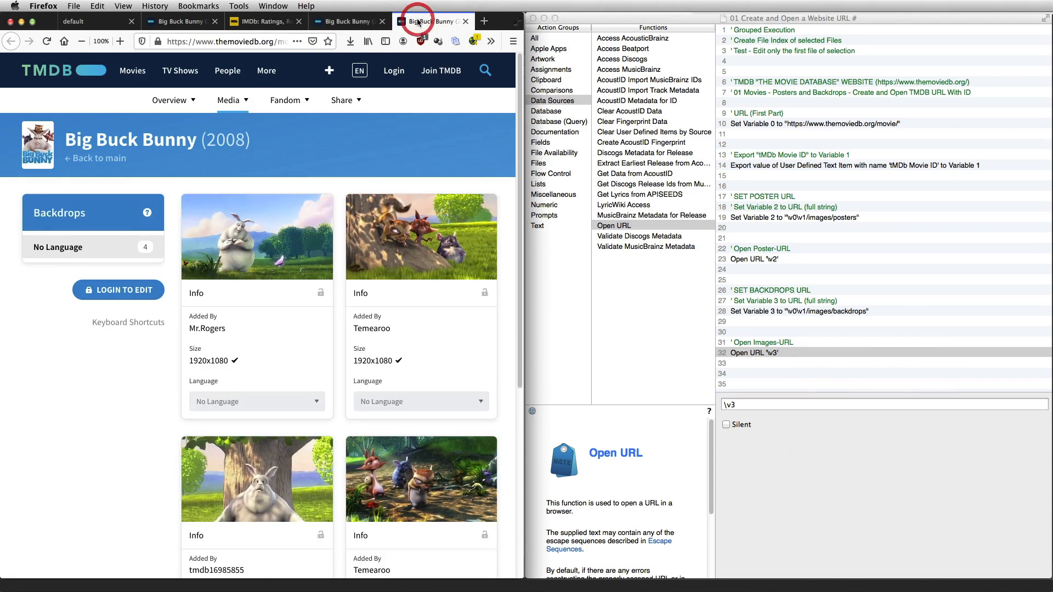
{"action": "left_click", "coordinate": [367, 21]}
{"action": "key", "text": "super+Tab"}
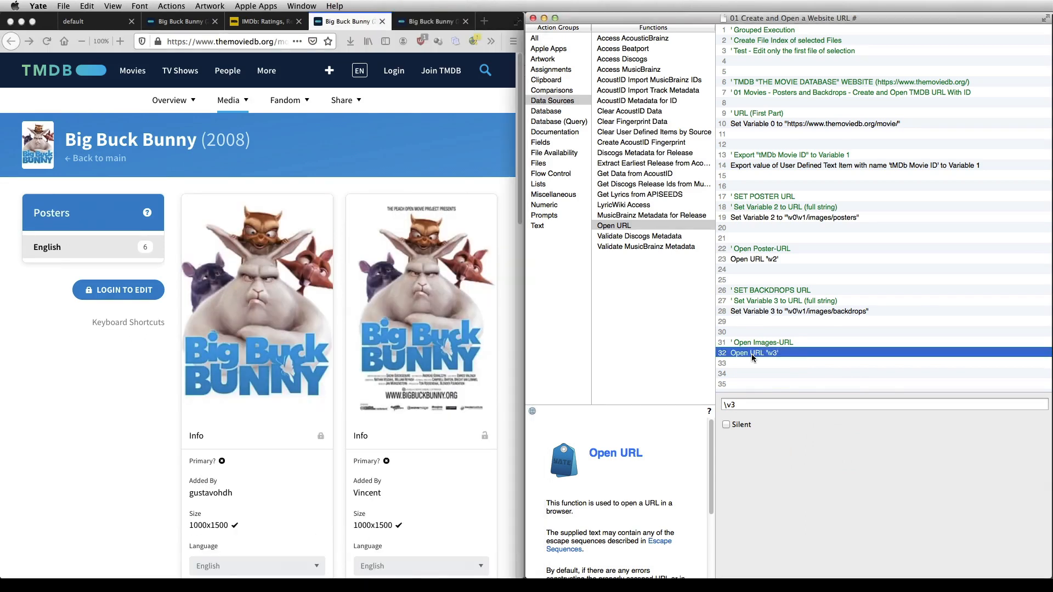
{"action": "key", "text": "super+Tab"}
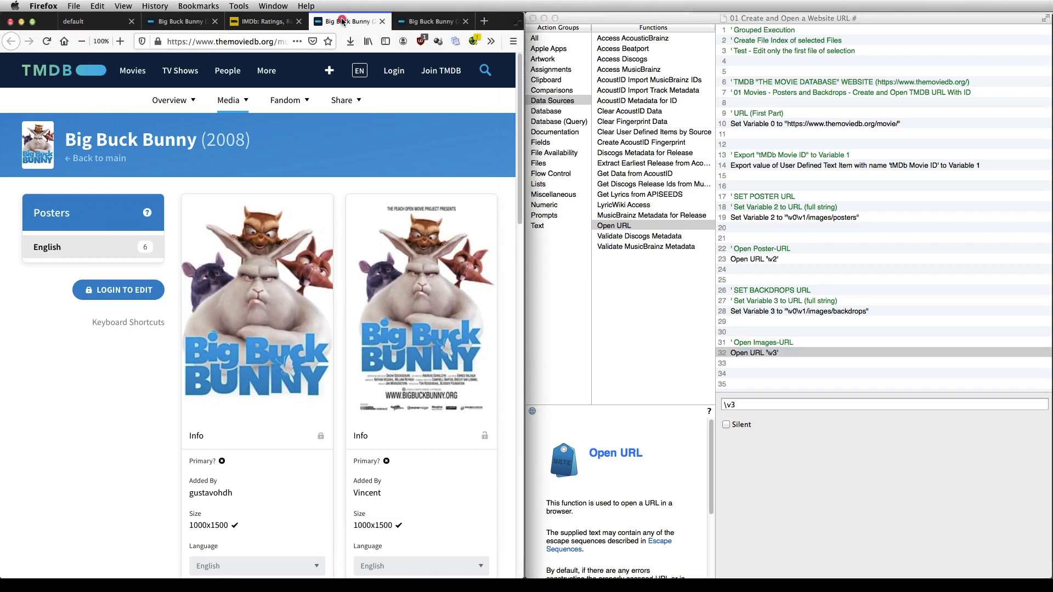
{"action": "key", "text": "super+Tab"}
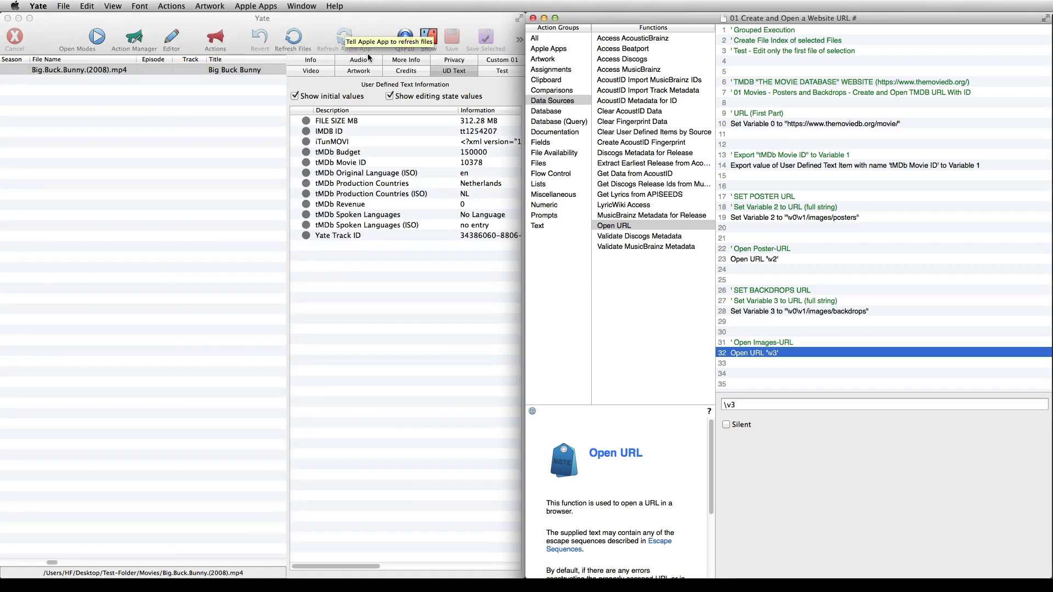
Insert a Compare Text Test function directly above the "URL (First Part)" comment
{"action": "left_click", "coordinate": [540, 91]}
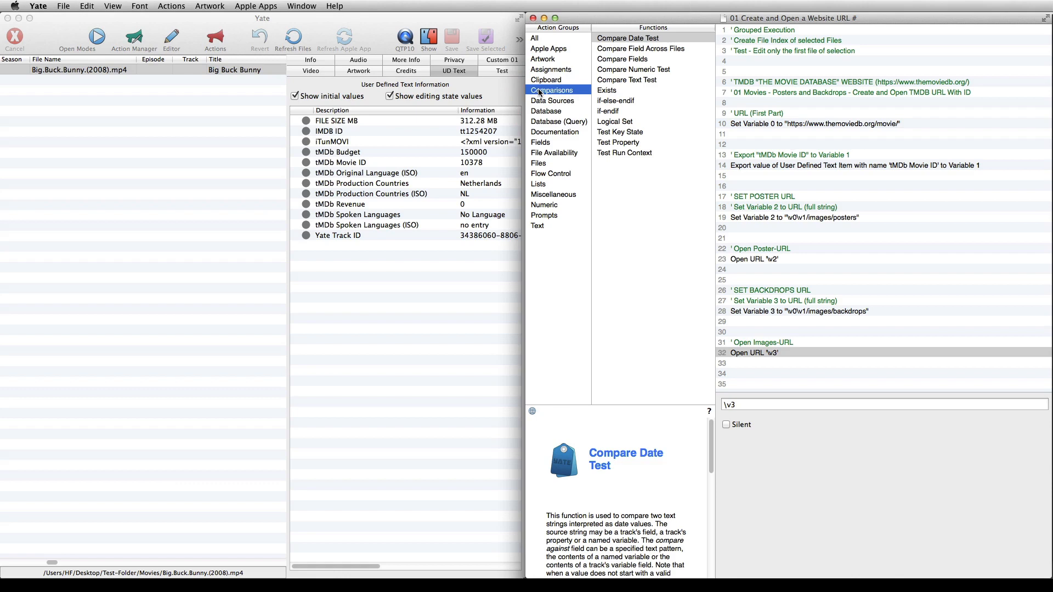
{"action": "left_click", "coordinate": [625, 80]}
{"action": "left_click_drag", "start_coordinate": [626, 80], "coordinate": [752, 110]}
{"action": "left_click", "coordinate": [766, 112]}
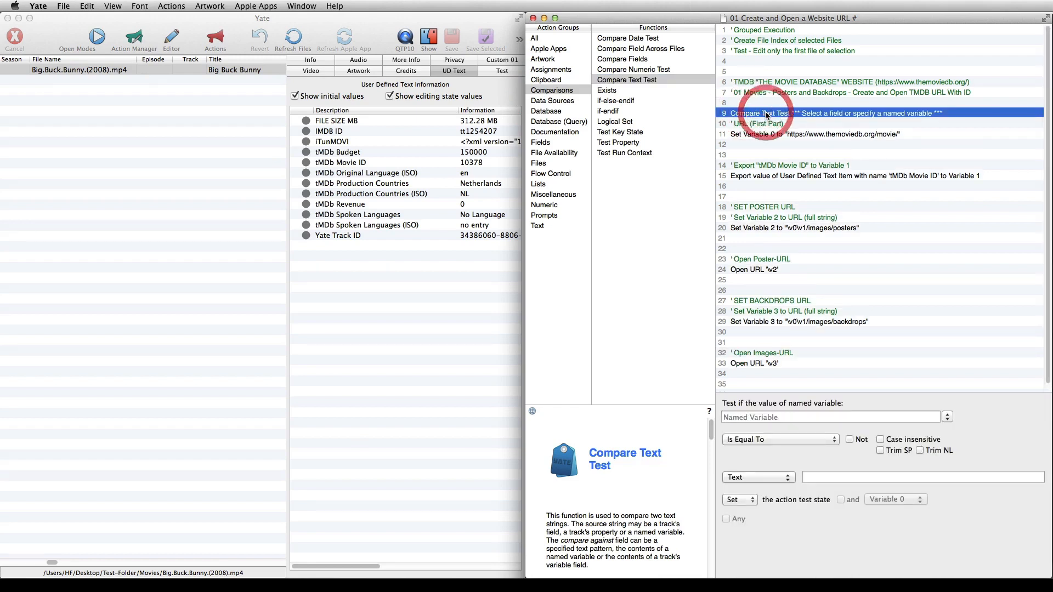
Configure the text test to check whether the Media Type field is equal to the text "Movie"
{"action": "left_click", "coordinate": [947, 417]}
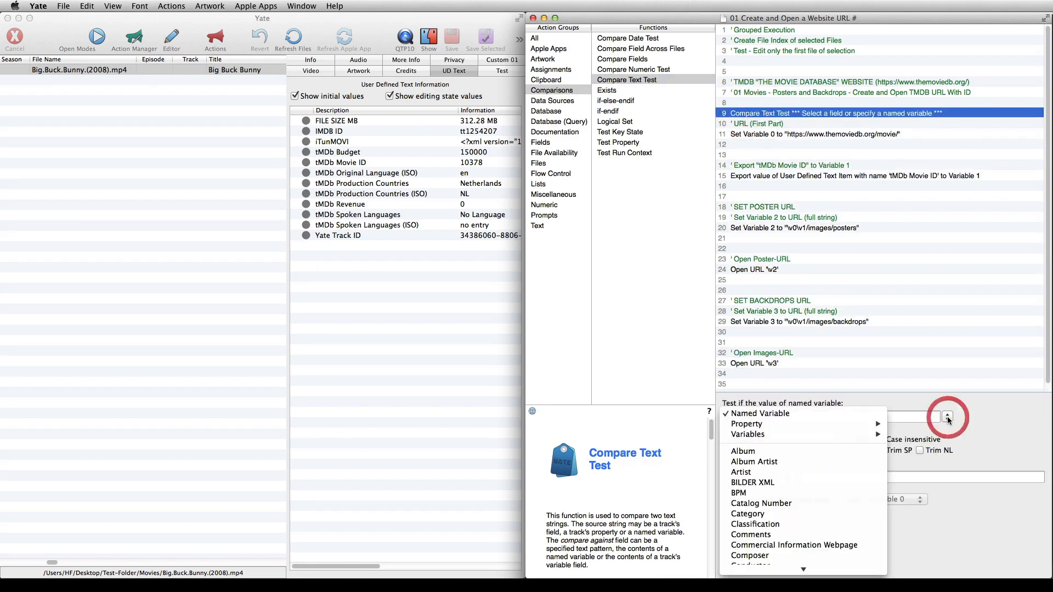
{"action": "scroll", "coordinate": [816, 475], "scroll_direction": "down", "scroll_amount": 10}
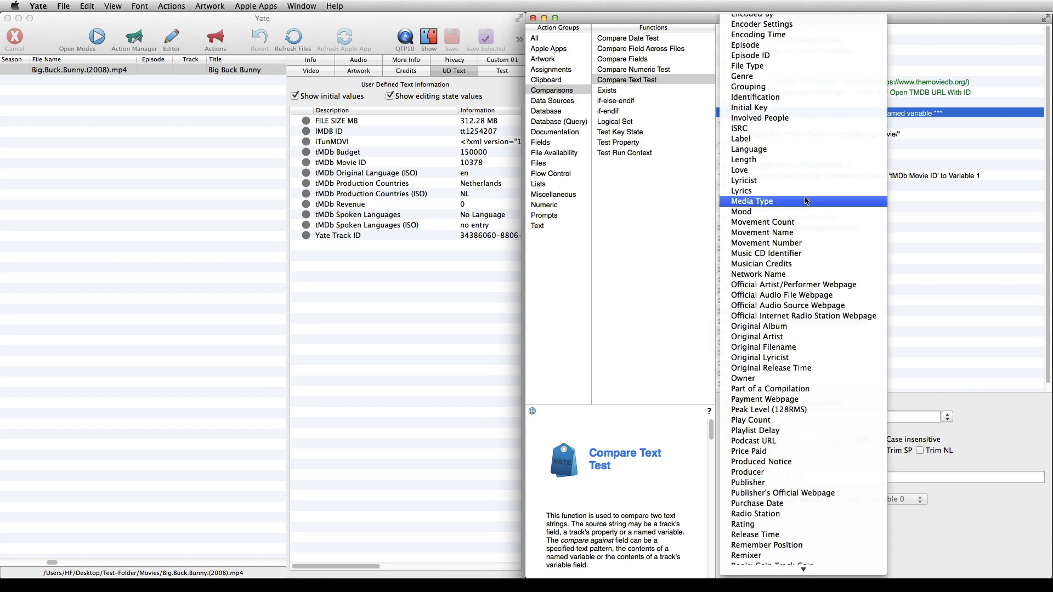
{"action": "left_click", "coordinate": [806, 201]}
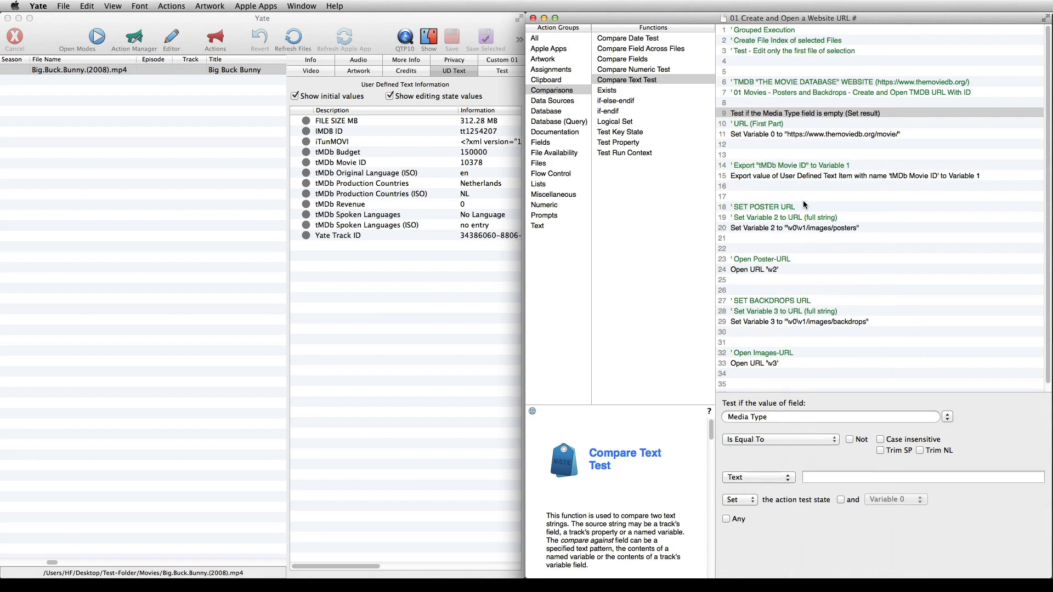
{"action": "left_click", "coordinate": [799, 442]}
{"action": "left_click", "coordinate": [799, 439]}
{"action": "left_click", "coordinate": [810, 476]}
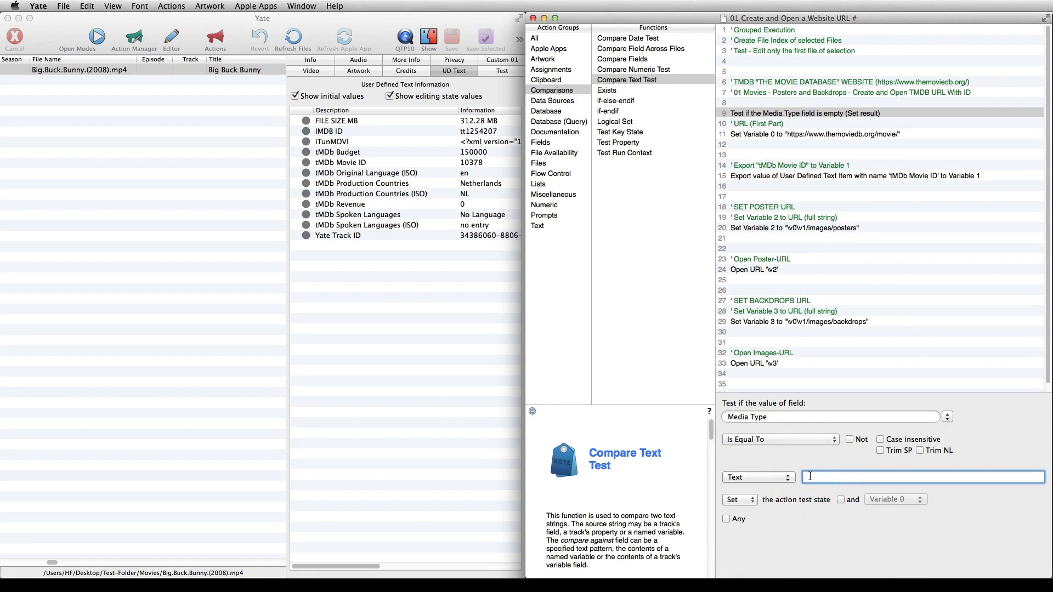
{"action": "type", "text": "Movie"}
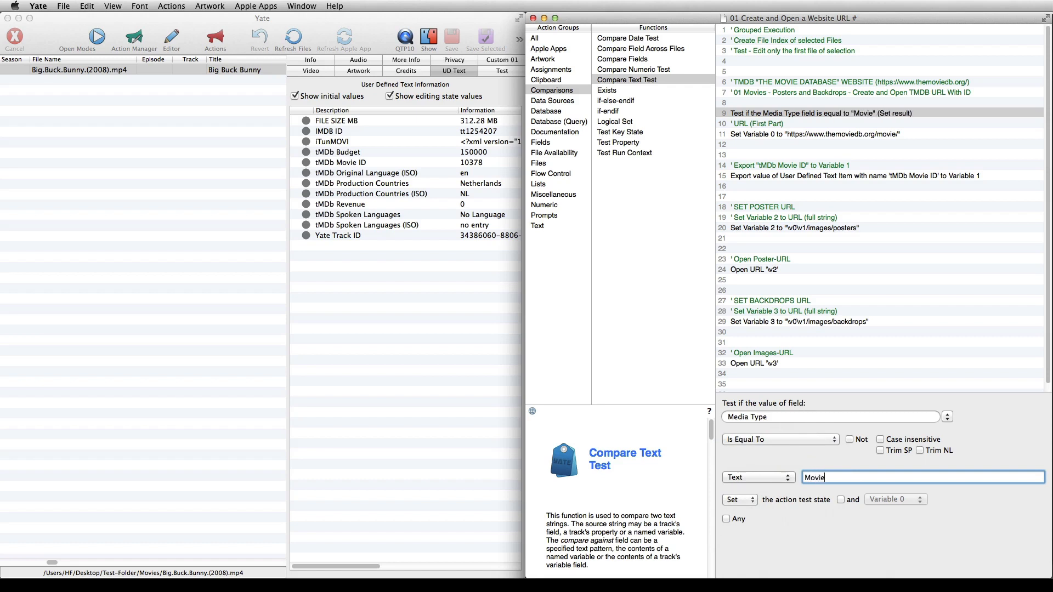
Add an if-endif block below the Media Type test and move its endif below the Open URL '\v3' function
{"action": "left_click", "coordinate": [614, 112]}
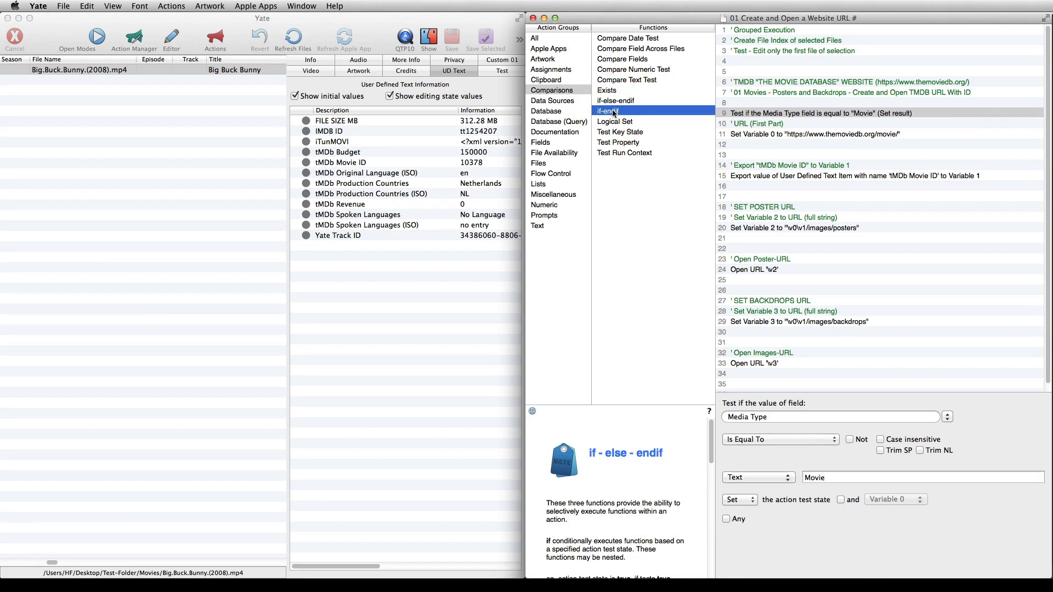
{"action": "left_click_drag", "start_coordinate": [613, 113], "coordinate": [741, 122]}
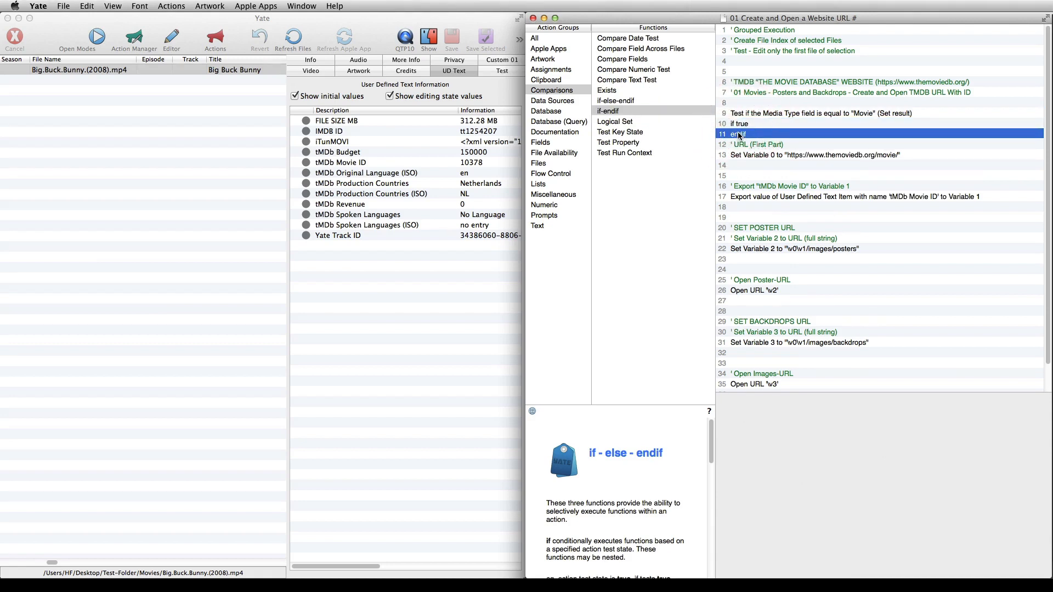
{"action": "left_click_drag", "start_coordinate": [738, 135], "coordinate": [742, 364]}
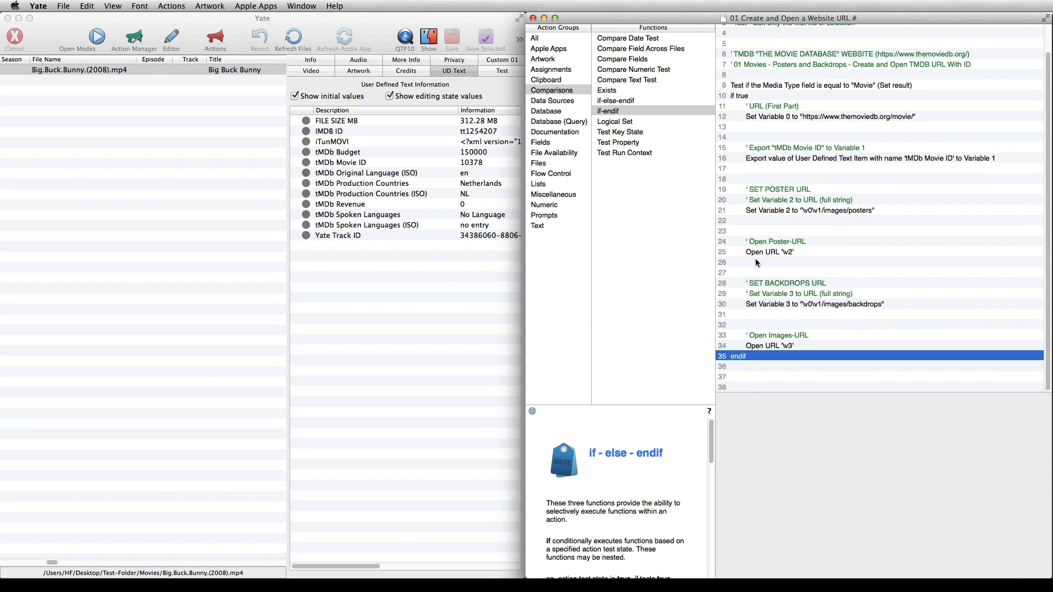
{"action": "left_click", "coordinate": [746, 96]}
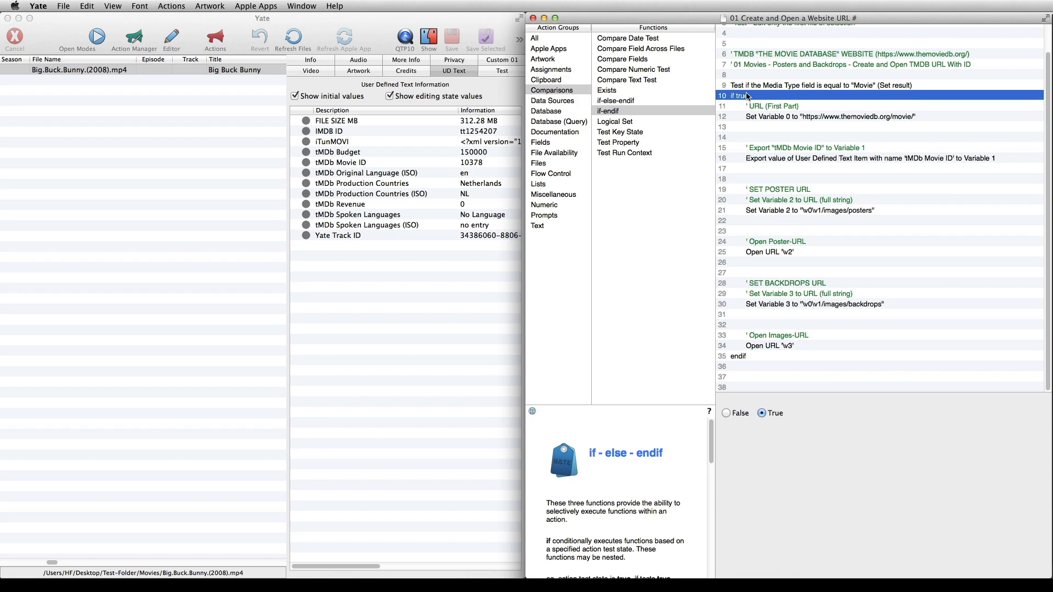
Insert a Get Property function below the "Create File Index of selected Files" comment
{"action": "left_click", "coordinate": [545, 164]}
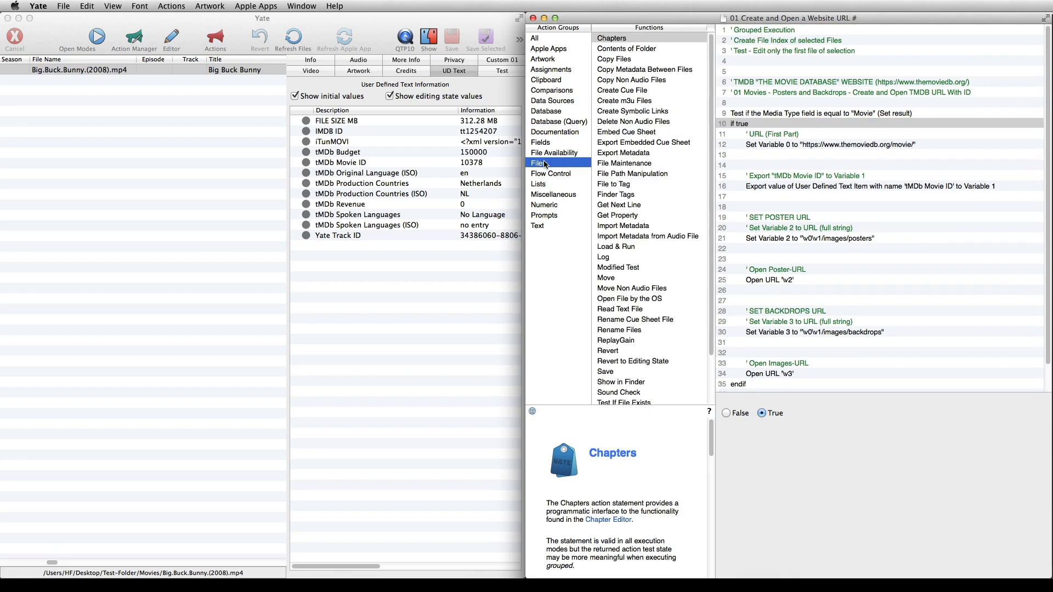
{"action": "left_click", "coordinate": [611, 215]}
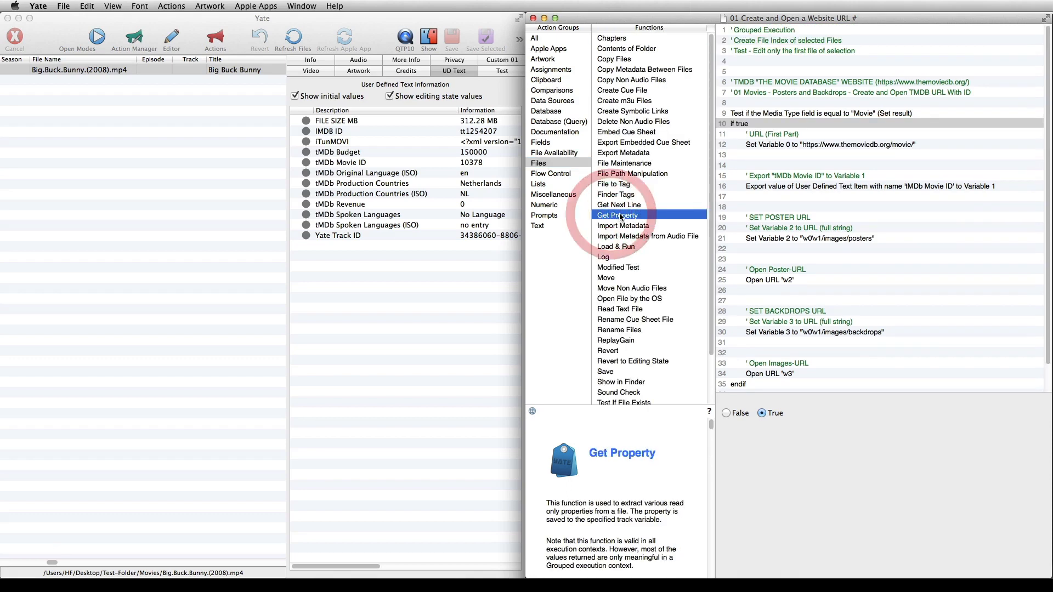
{"action": "left_click_drag", "start_coordinate": [622, 217], "coordinate": [785, 49]}
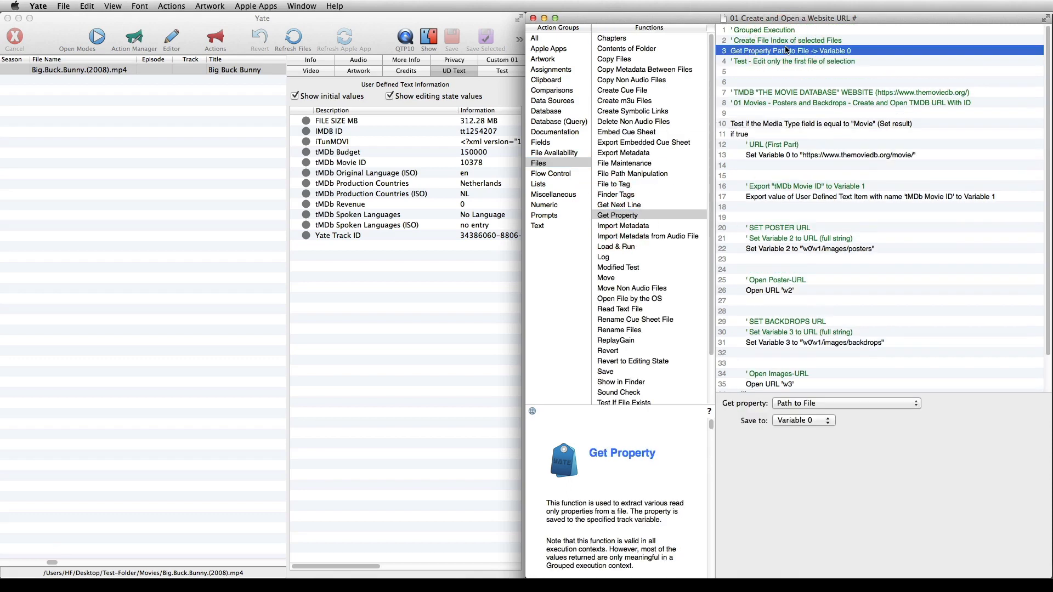
Set Get Property to save the File Index to Variable 15, and add an empty line below the function
{"action": "left_click", "coordinate": [803, 404]}
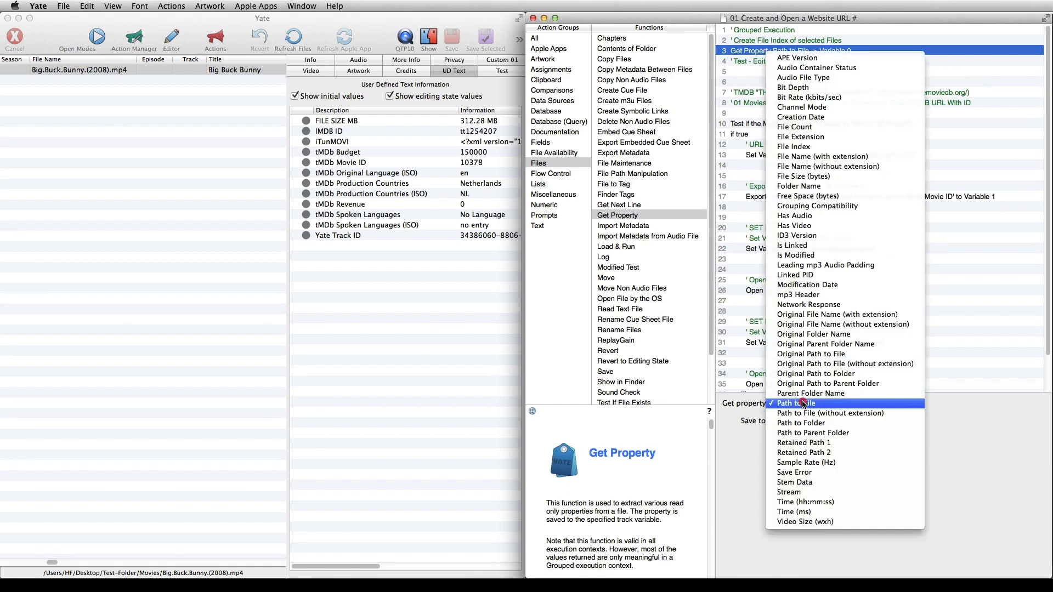
{"action": "left_click", "coordinate": [809, 147]}
{"action": "left_click", "coordinate": [812, 422]}
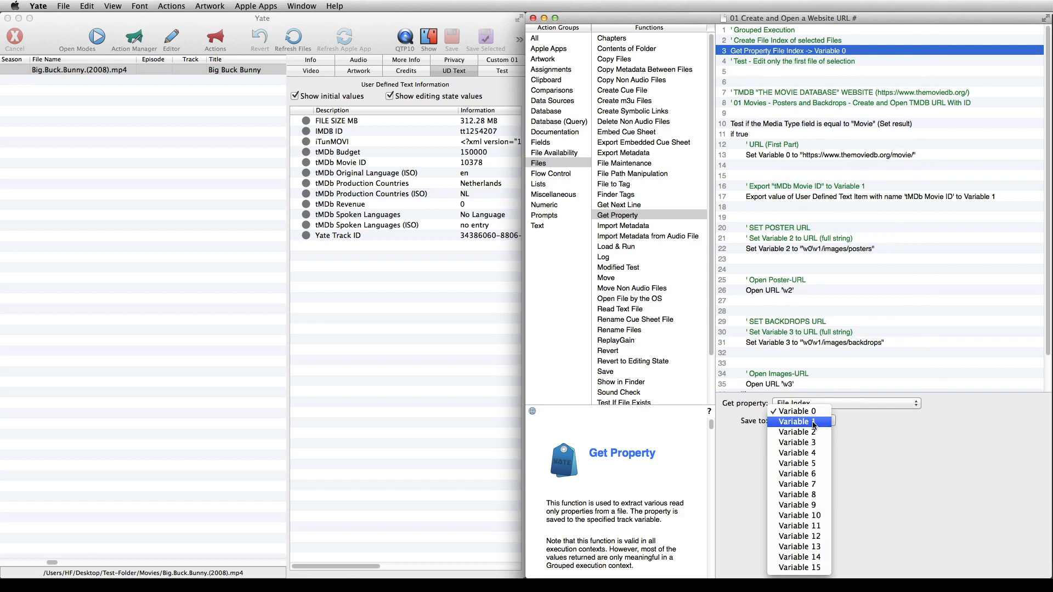
{"action": "left_click", "coordinate": [812, 568]}
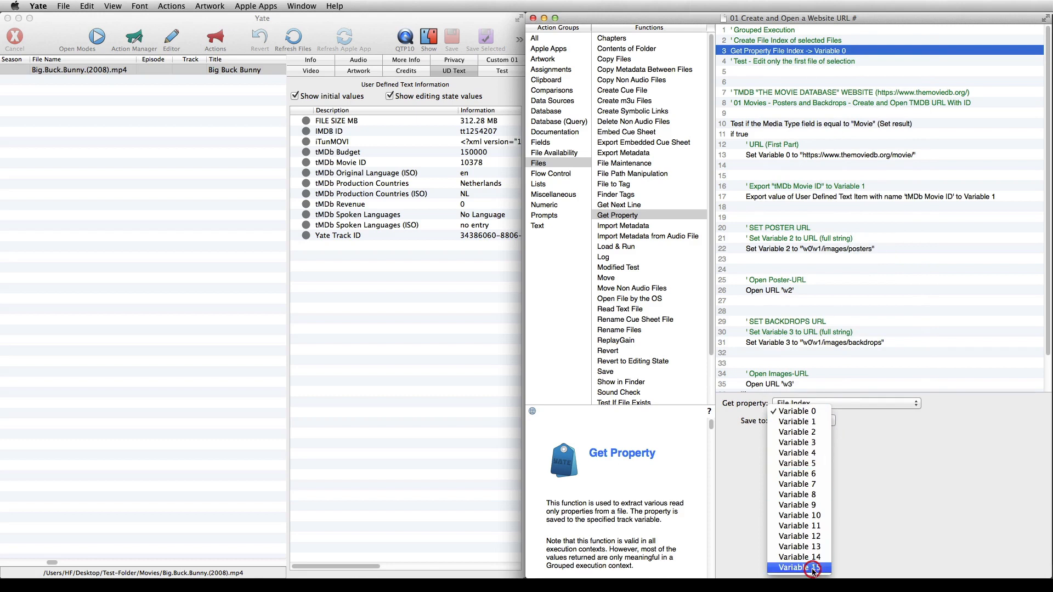
{"action": "right_click", "coordinate": [817, 49]}
{"action": "left_click", "coordinate": [851, 51]}
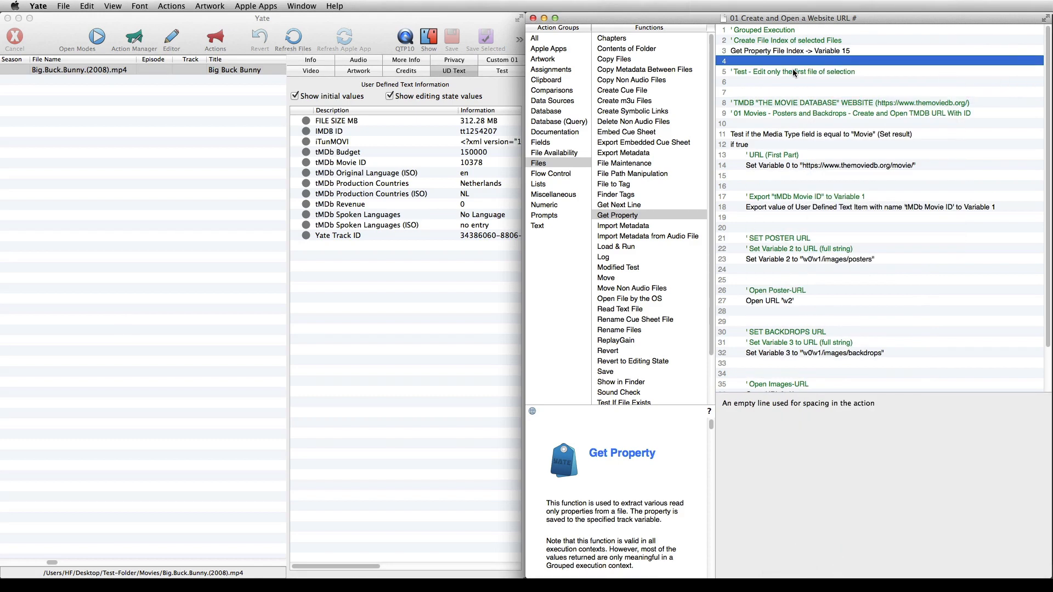
Insert a Compare Text Test below the "Test - Edit only the first file of selection" comment and make it test Variable 15
{"action": "left_click", "coordinate": [551, 91]}
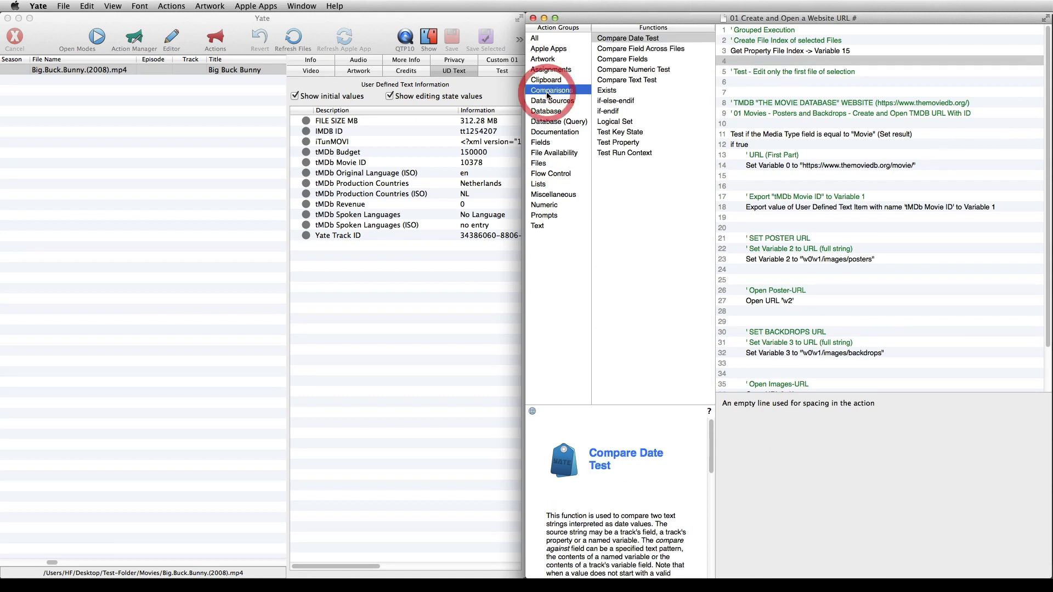
{"action": "left_click_drag", "start_coordinate": [622, 82], "coordinate": [804, 81]}
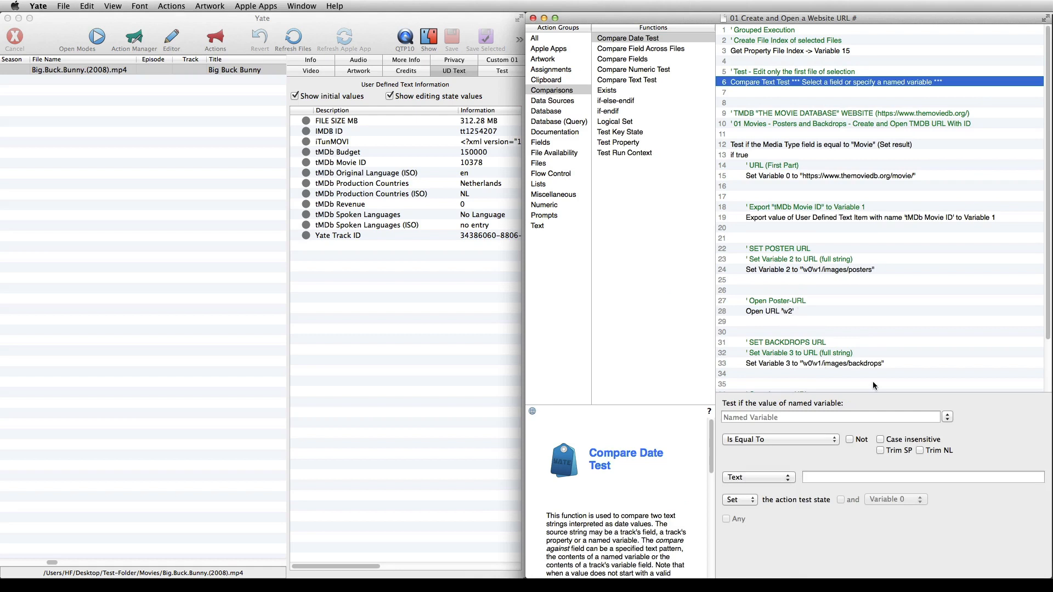
{"action": "left_click", "coordinate": [947, 417]}
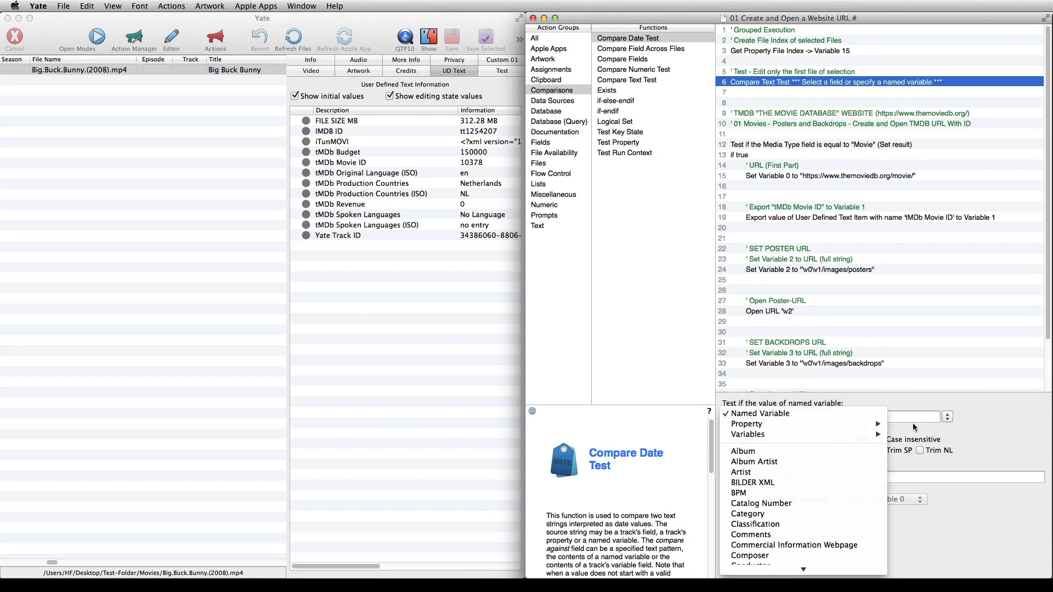
{"action": "mouse_move", "coordinate": [861, 434]}
{"action": "left_click", "coordinate": [929, 568]}
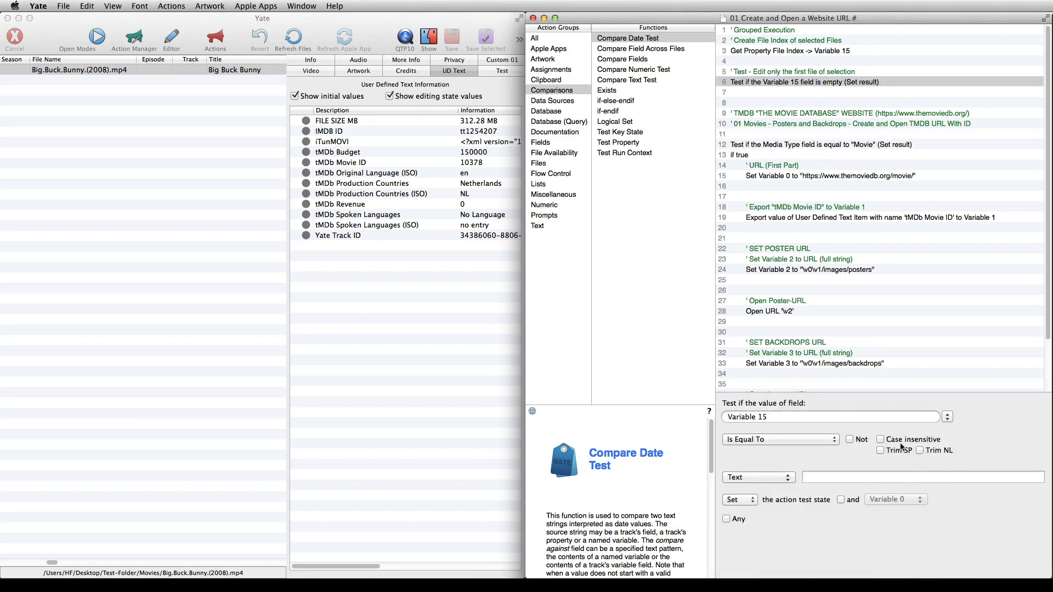
Configure the Variable 15 test to check for a value equal to the text 0
{"action": "left_click", "coordinate": [817, 446]}
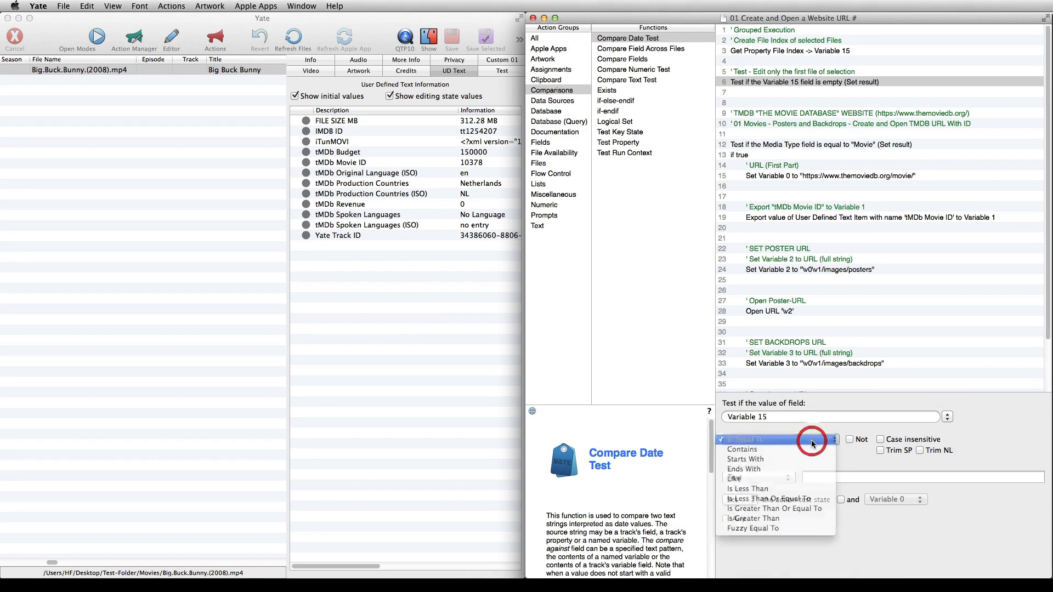
{"action": "left_click", "coordinate": [811, 441]}
{"action": "left_click", "coordinate": [812, 476]}
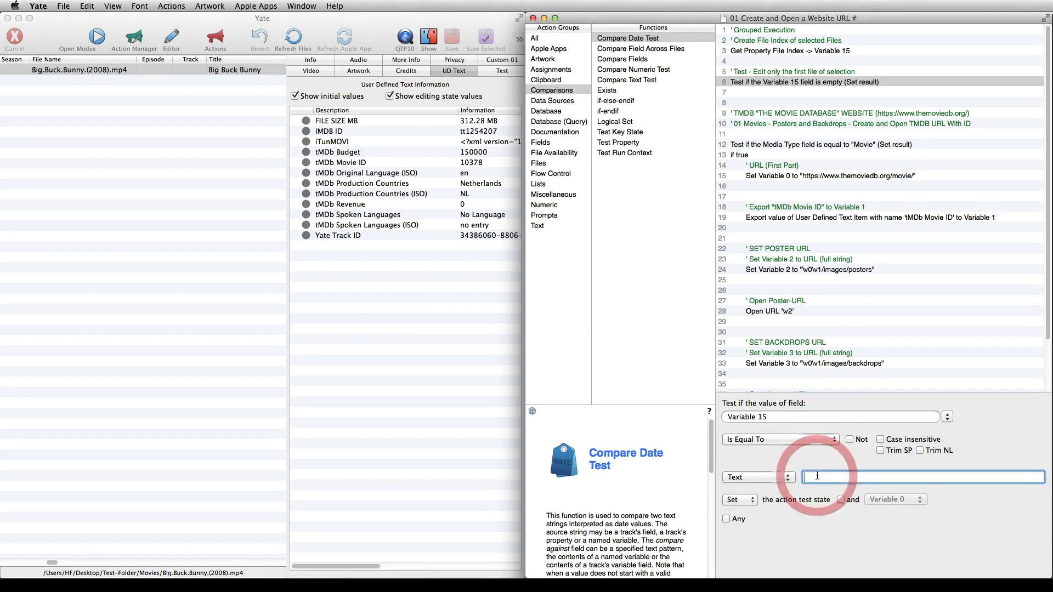
{"action": "type", "text": "0"}
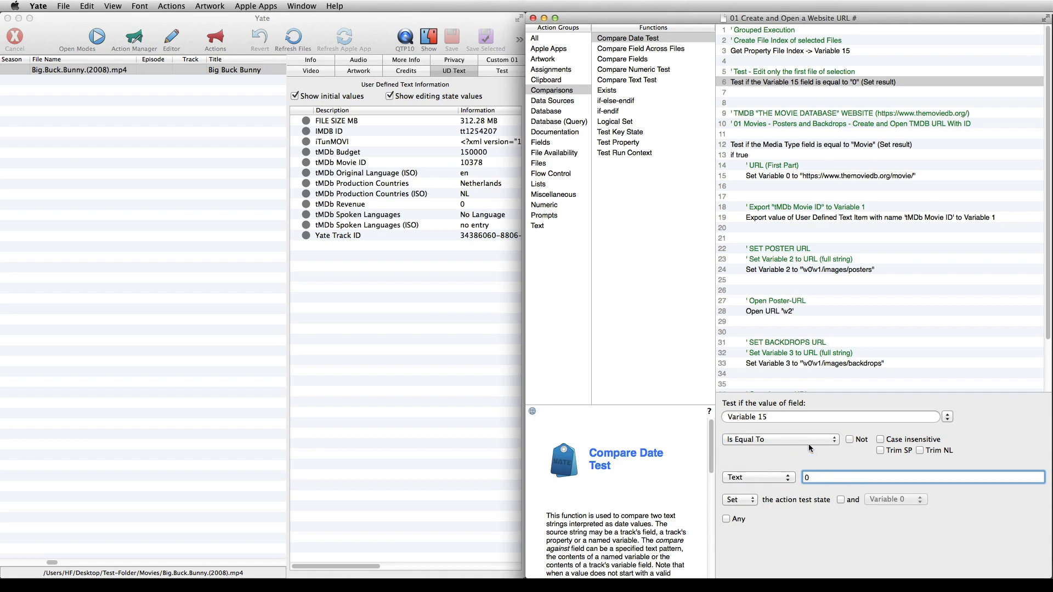
Enclose the existing movie block in an if-endif below the Variable 15 test and delete the two empty lines above the block's heading comment
{"action": "left_click", "coordinate": [615, 112]}
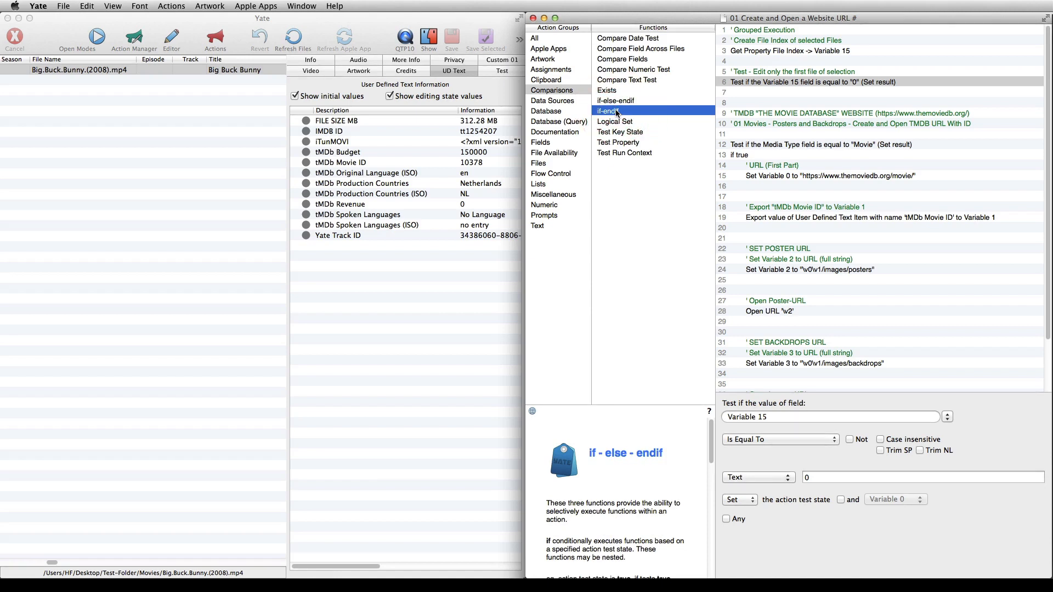
{"action": "left_click_drag", "start_coordinate": [615, 112], "coordinate": [744, 369]}
{"action": "scroll", "coordinate": [771, 285], "scroll_direction": "up", "scroll_amount": 3}
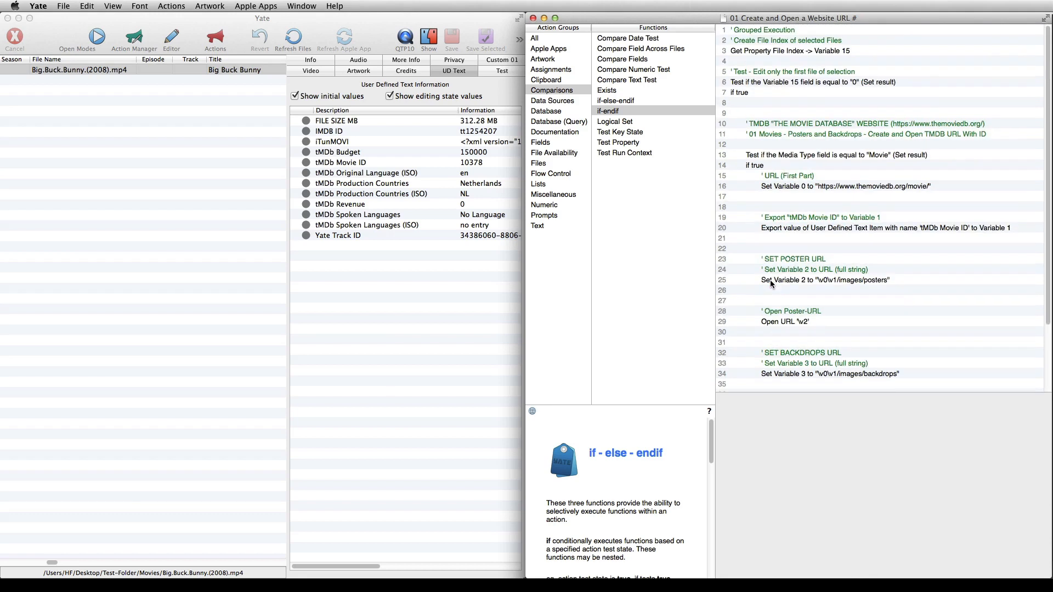
{"action": "left_click", "coordinate": [767, 103]}
{"action": "left_click", "coordinate": [769, 110], "text": "shift"}
{"action": "key", "text": "BackSpace"}
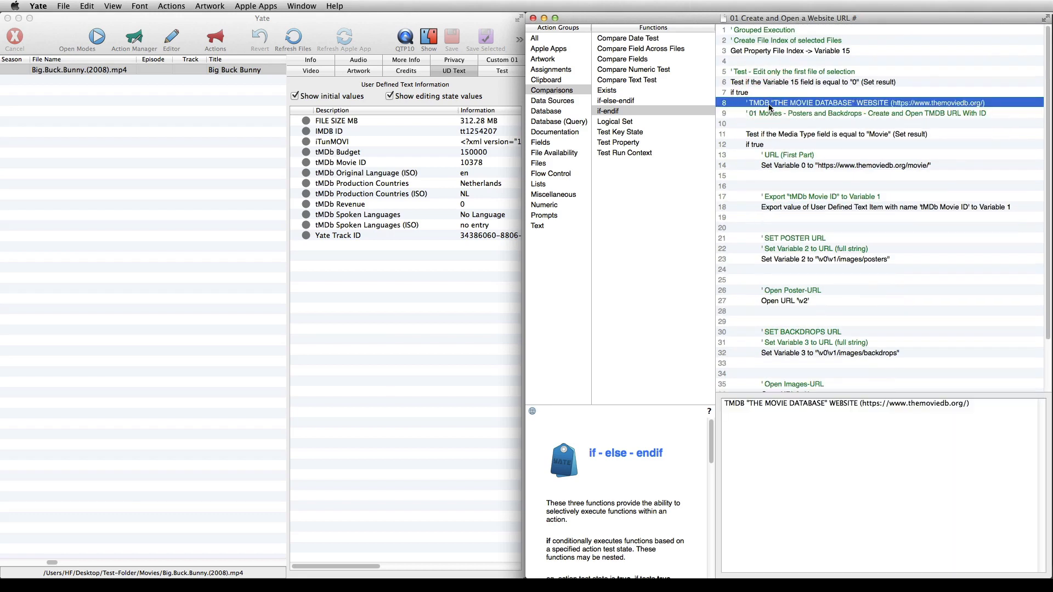
{"action": "left_click", "coordinate": [749, 83]}
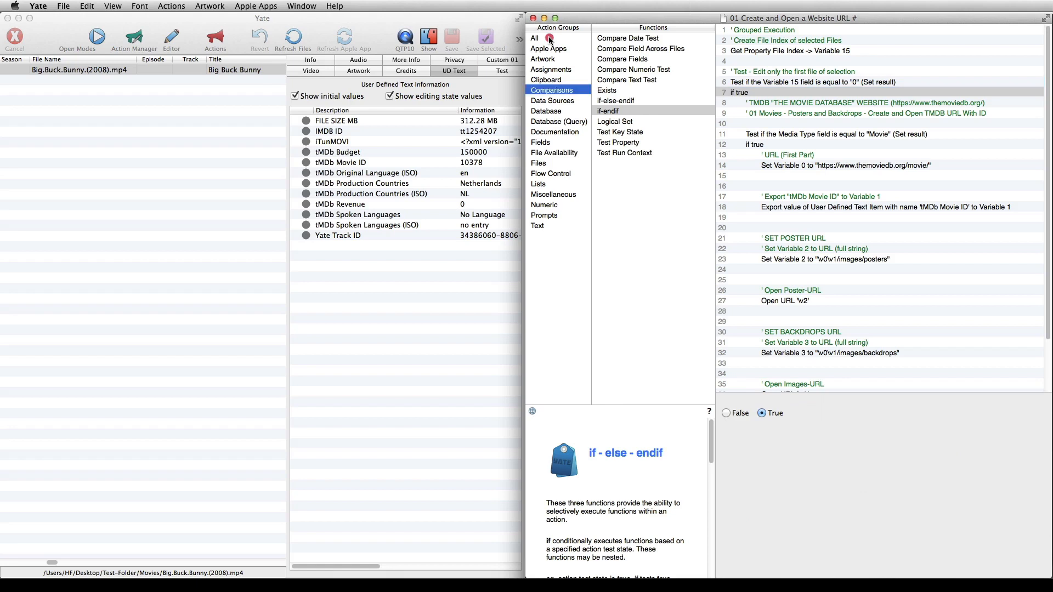
Insert Force Grouped Execution as the first function of the action, and add an empty line below the "Grouped Execution" comment
{"action": "left_click", "coordinate": [548, 38]}
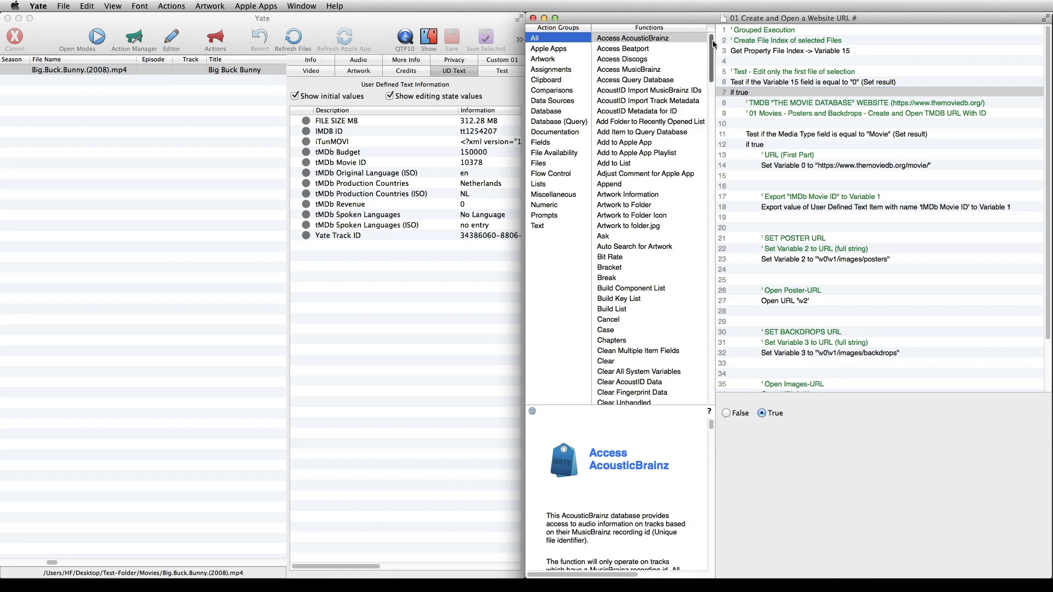
{"action": "scroll", "coordinate": [623, 321], "scroll_direction": "down", "scroll_amount": 15}
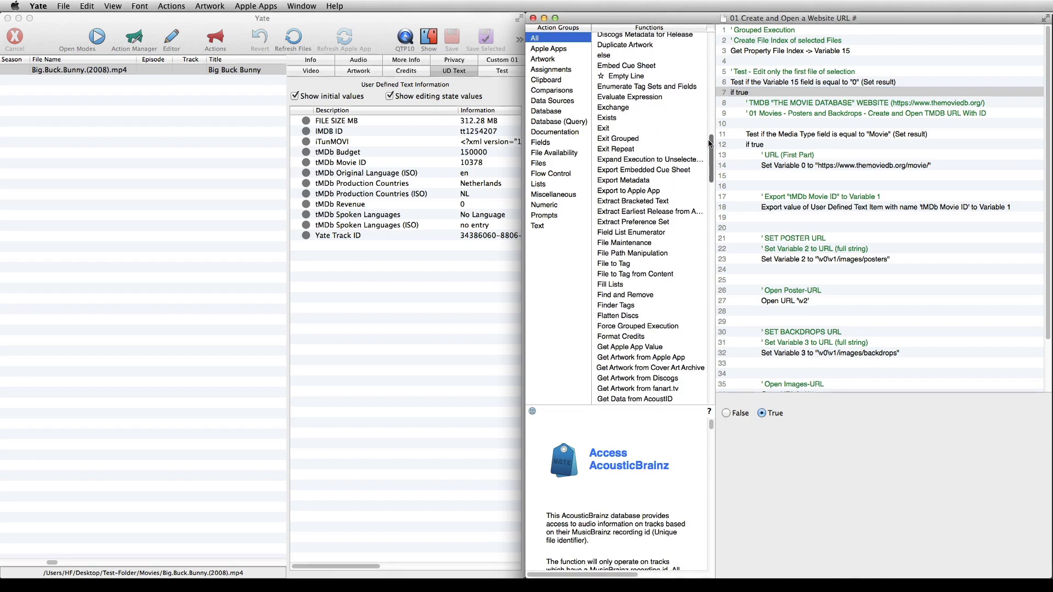
{"action": "left_click", "coordinate": [623, 318]}
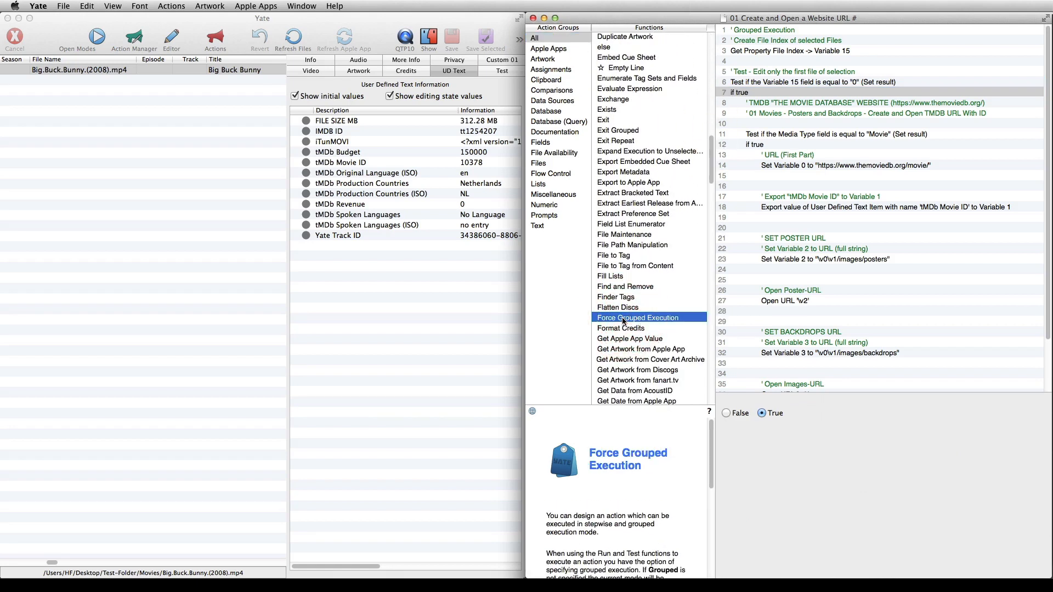
{"action": "left_click_drag", "start_coordinate": [623, 321], "coordinate": [754, 31]}
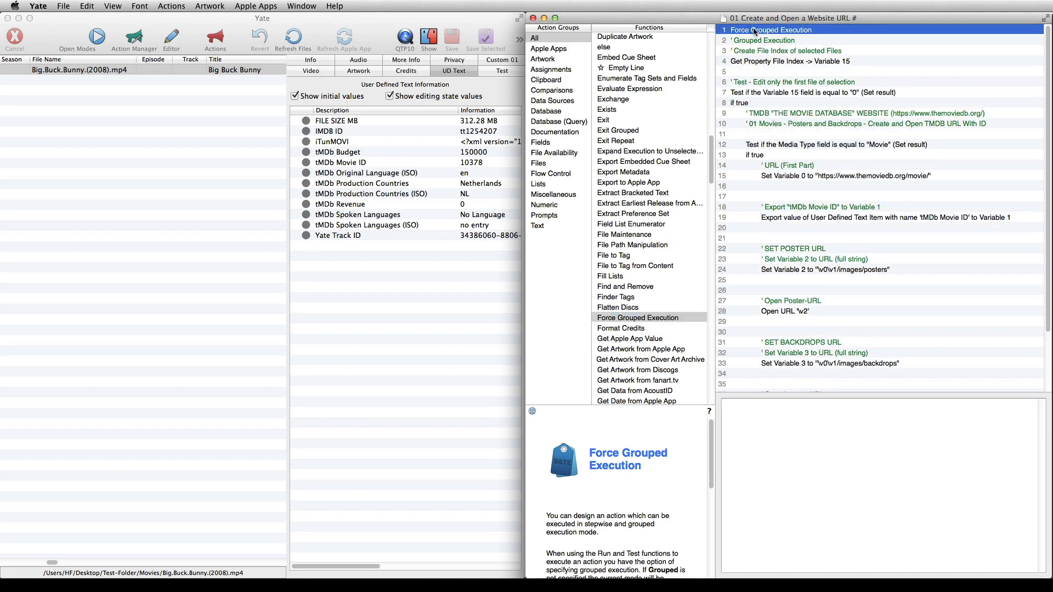
{"action": "right_click", "coordinate": [805, 41]}
{"action": "mouse_move", "coordinate": [834, 45]}
{"action": "left_click", "coordinate": [982, 55]}
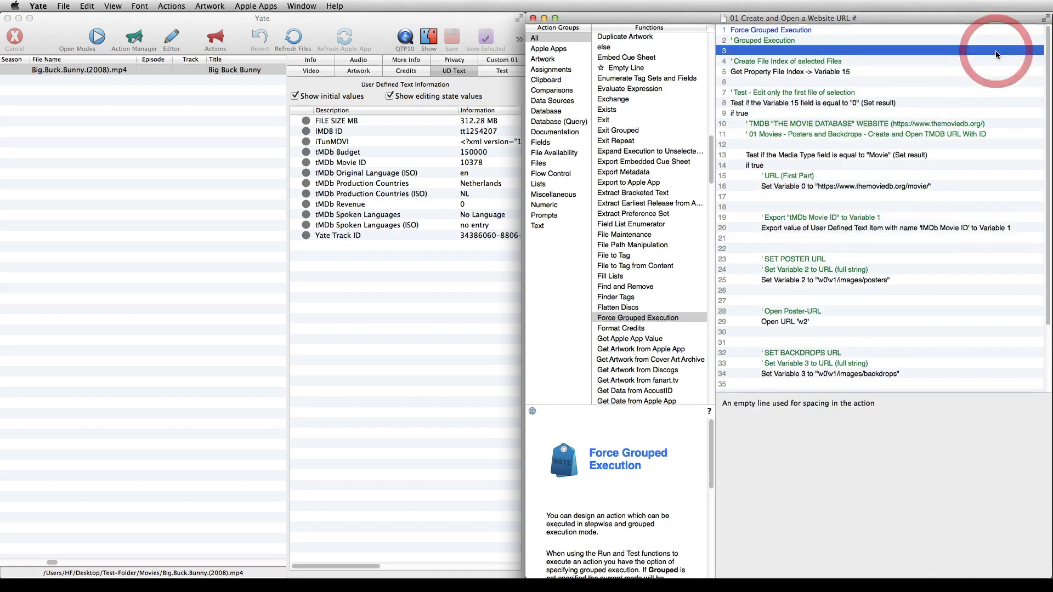
{"action": "left_click", "coordinate": [787, 60]}
Save the action and run it on the Big Buck Bunny file, then view the posters and backdrops pages in Firefox
{"action": "left_click", "coordinate": [767, 207]}
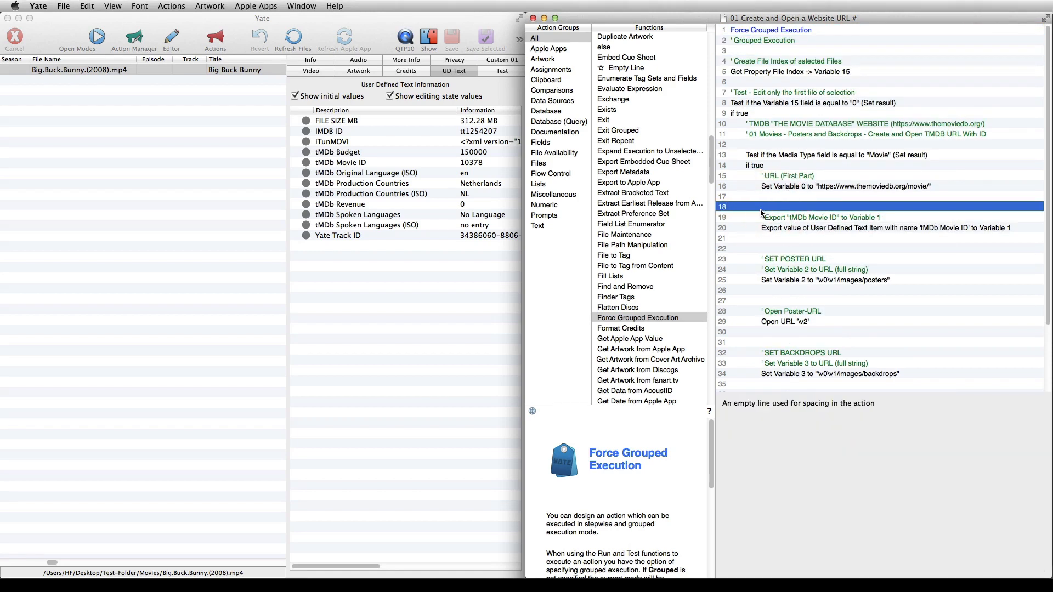
{"action": "right_click", "coordinate": [748, 208]}
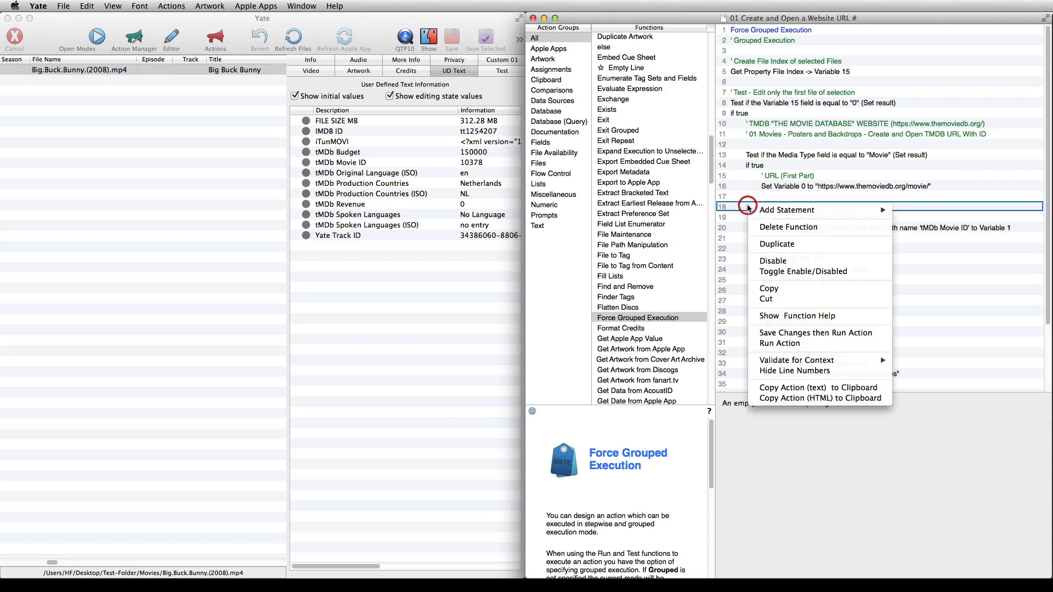
{"action": "left_click", "coordinate": [772, 333]}
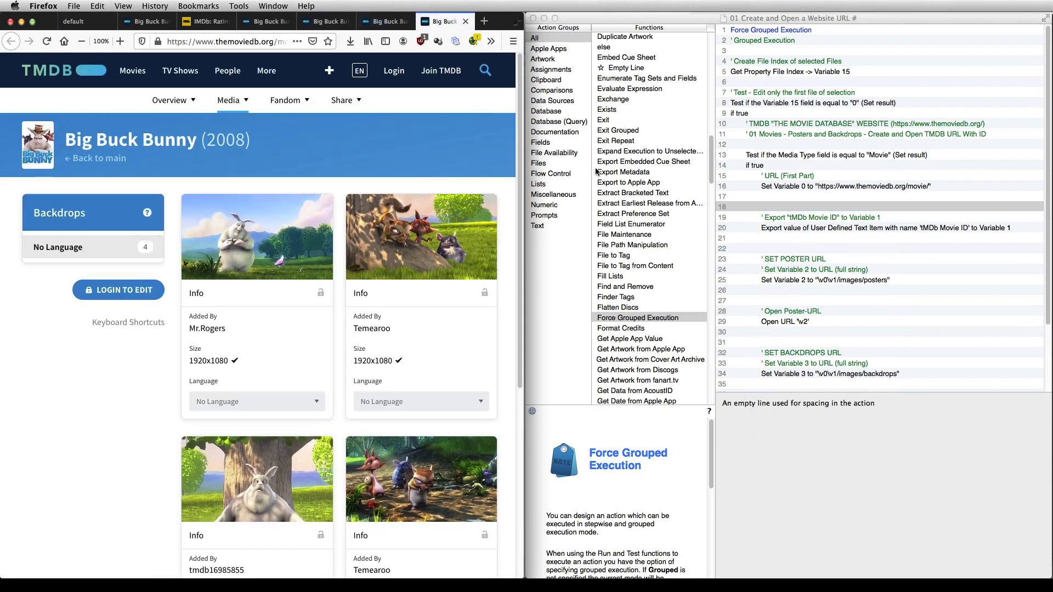
{"action": "left_click", "coordinate": [378, 21]}
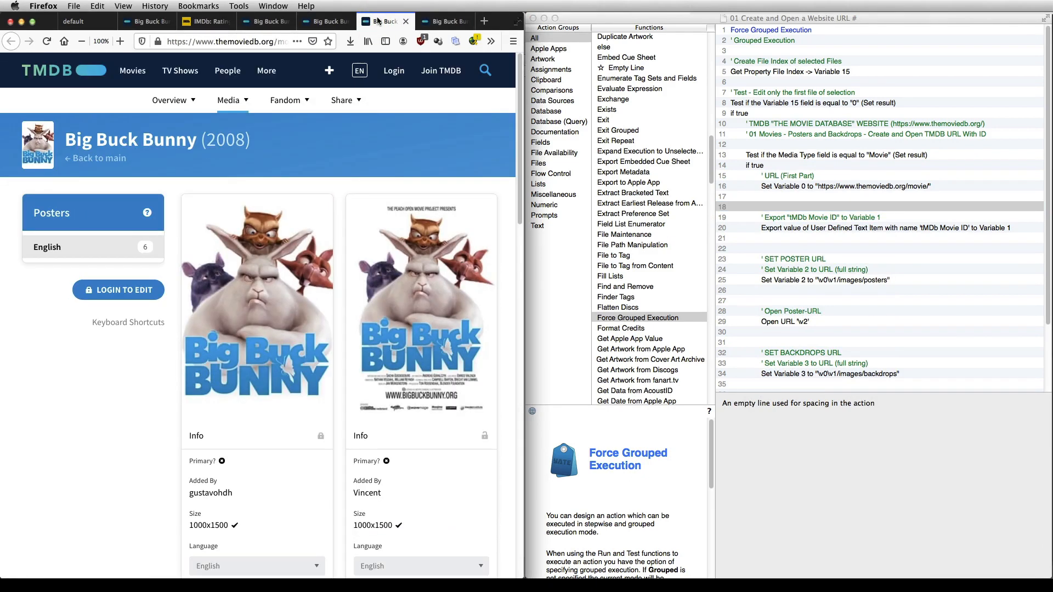
{"action": "left_click", "coordinate": [432, 21]}
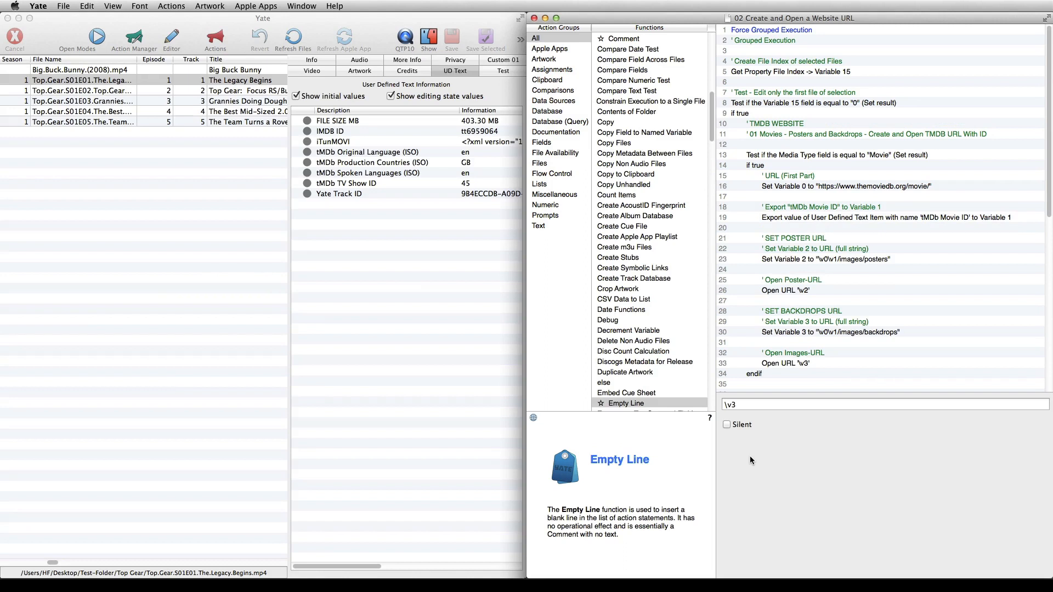
In "02 Create and Open a Website URL", copy the movie block from the "Test" comment through its endif and paste it at empty line 37
{"action": "left_click", "coordinate": [790, 93]}
{"action": "left_click", "coordinate": [762, 374], "text": "shift"}
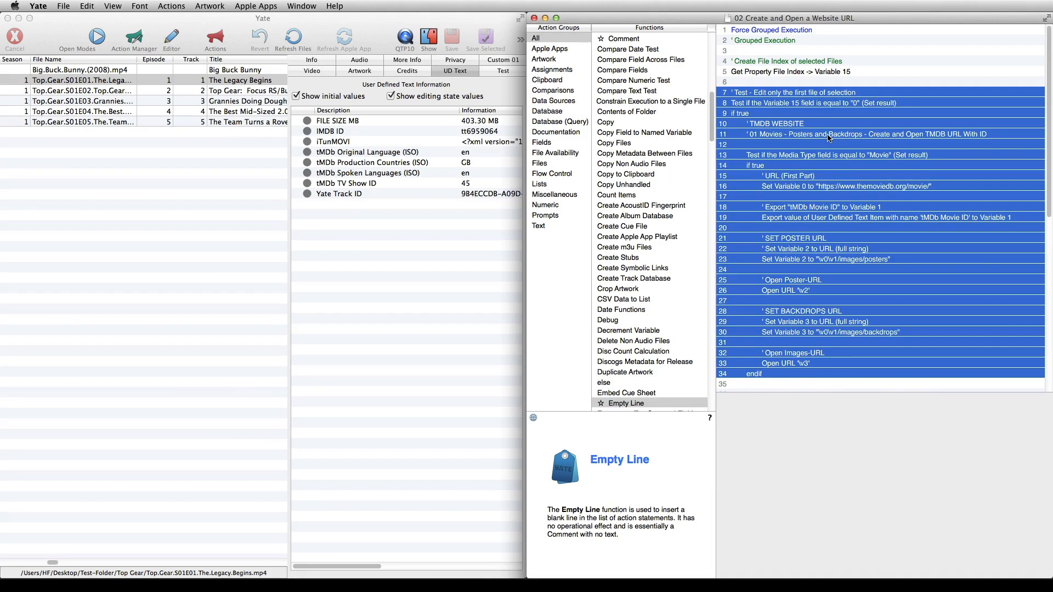
{"action": "right_click", "coordinate": [828, 138]}
{"action": "left_click", "coordinate": [842, 223]}
{"action": "scroll", "coordinate": [843, 227], "scroll_direction": "down", "scroll_amount": 1}
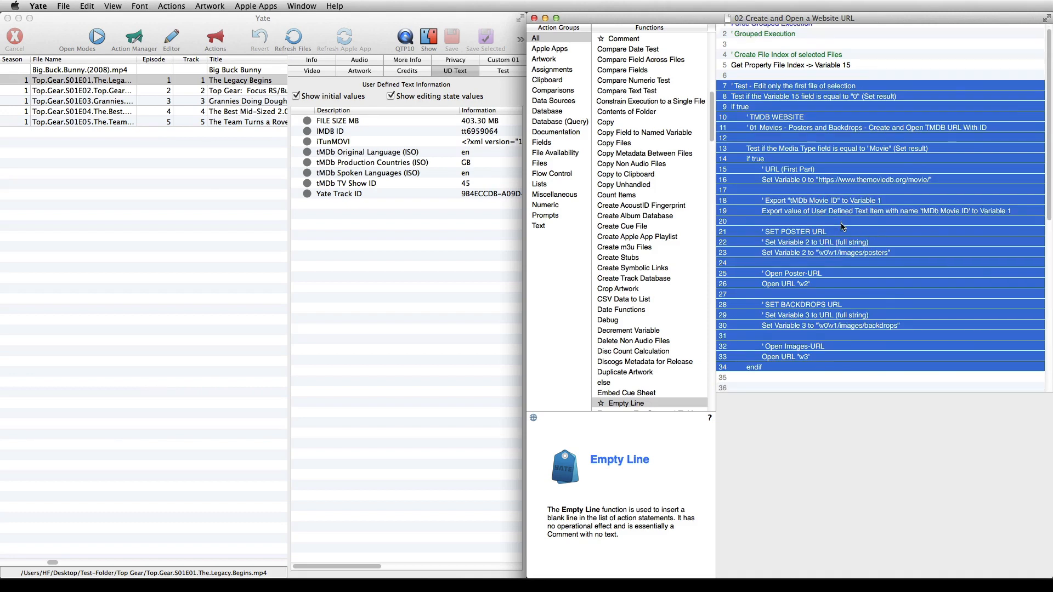
{"action": "scroll", "coordinate": [843, 226], "scroll_direction": "down", "scroll_amount": 1}
{"action": "left_click", "coordinate": [753, 375]}
{"action": "right_click", "coordinate": [753, 377]}
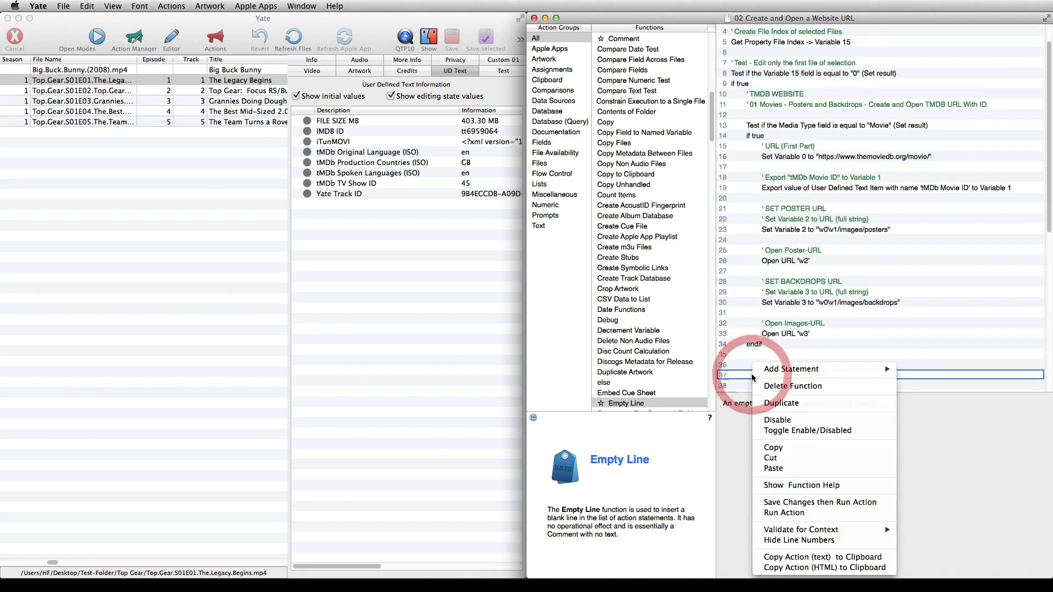
{"action": "left_click", "coordinate": [773, 469]}
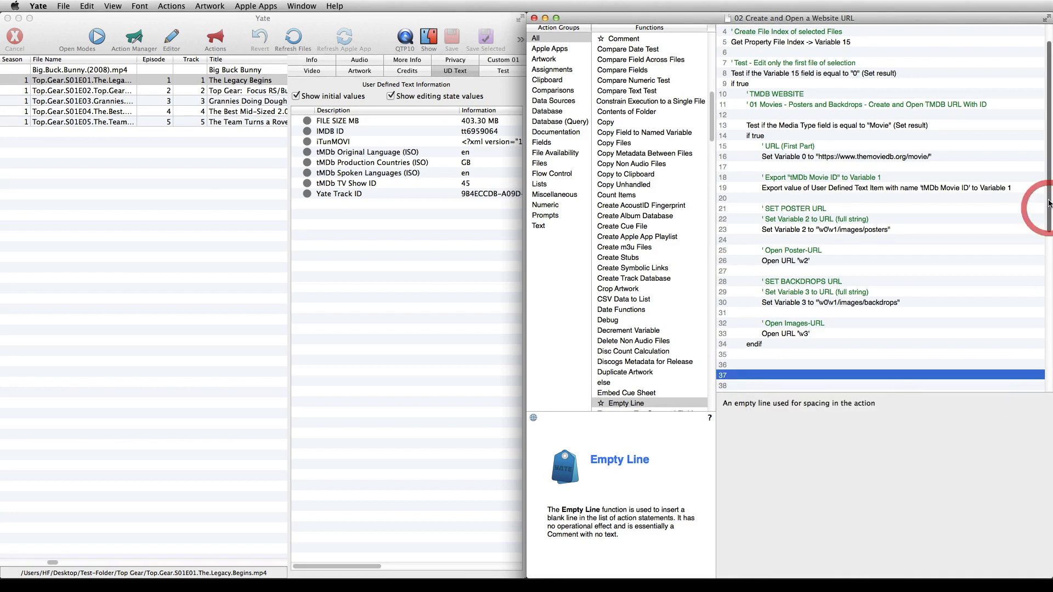
Examine the TV show block's heading comment and the comparison text of its Media Type test
{"action": "scroll", "coordinate": [1049, 217], "scroll_direction": "down", "scroll_amount": 1}
{"action": "left_click_drag", "start_coordinate": [1049, 217], "coordinate": [1049, 360]}
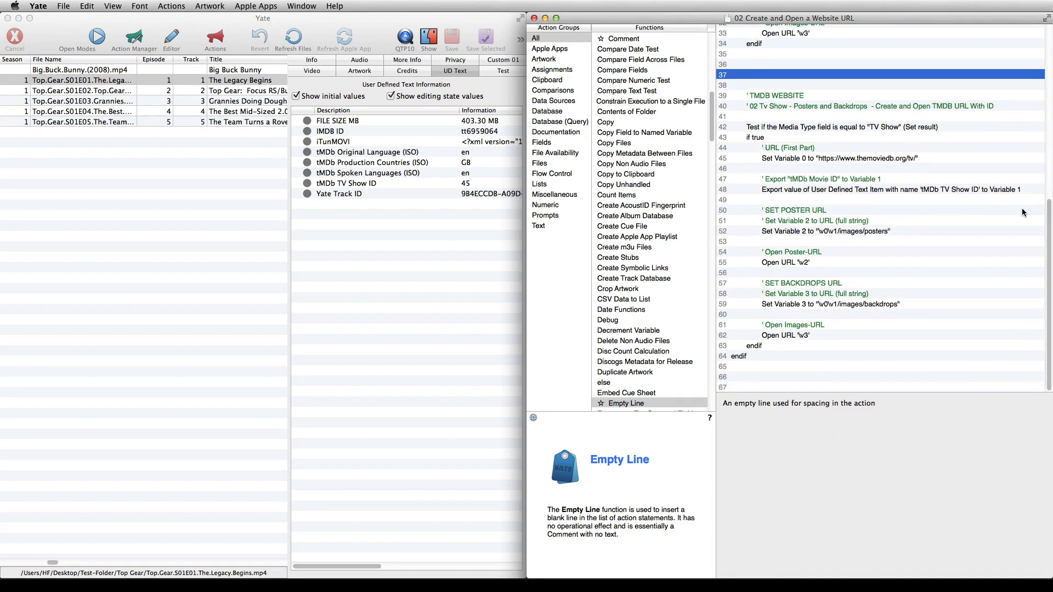
{"action": "left_click", "coordinate": [903, 106]}
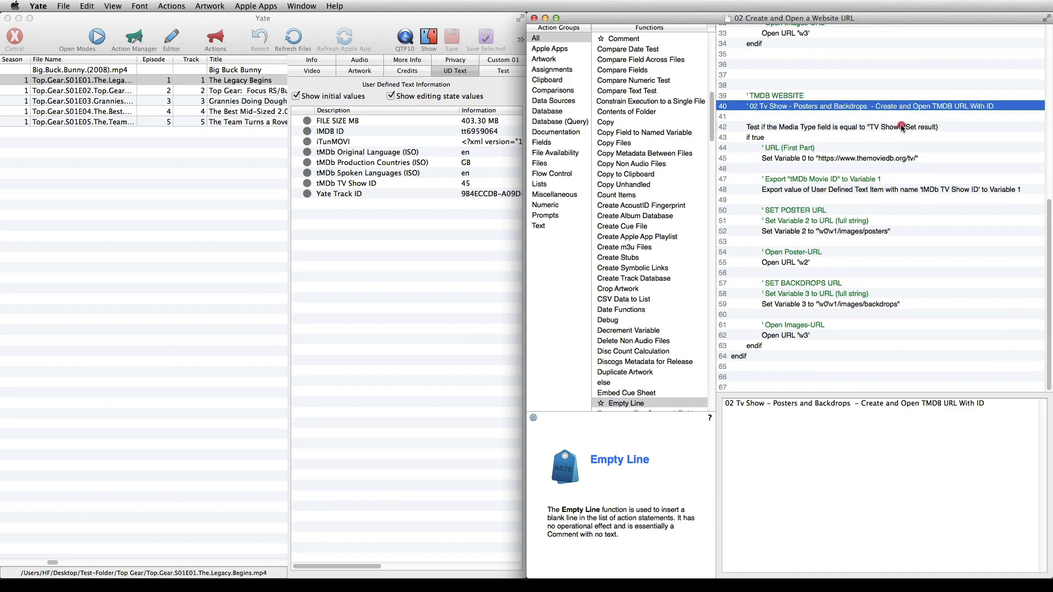
{"action": "left_click", "coordinate": [902, 128]}
{"action": "left_click_drag", "start_coordinate": [836, 477], "coordinate": [799, 478]}
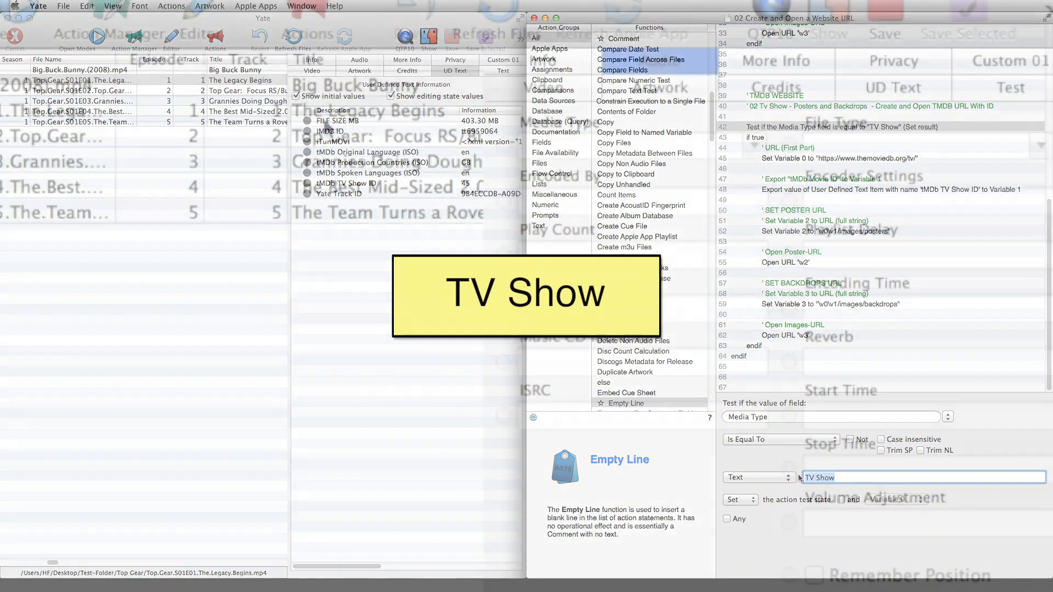
Choose TV Show as the Media Type of the episode "The Legacy Begins"
{"action": "left_click", "coordinate": [321, 109]}
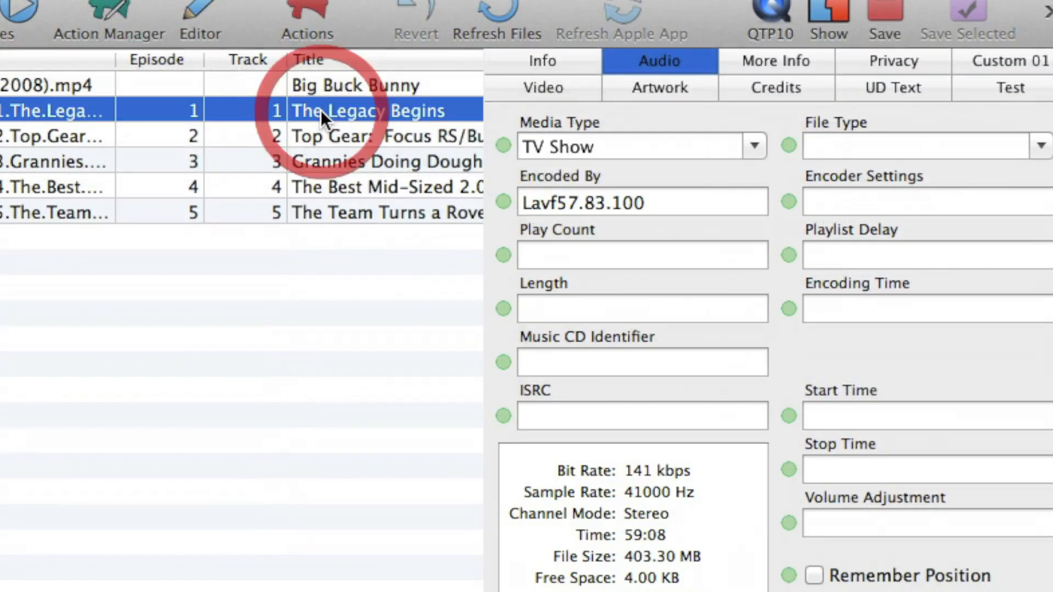
{"action": "left_click", "coordinate": [625, 144]}
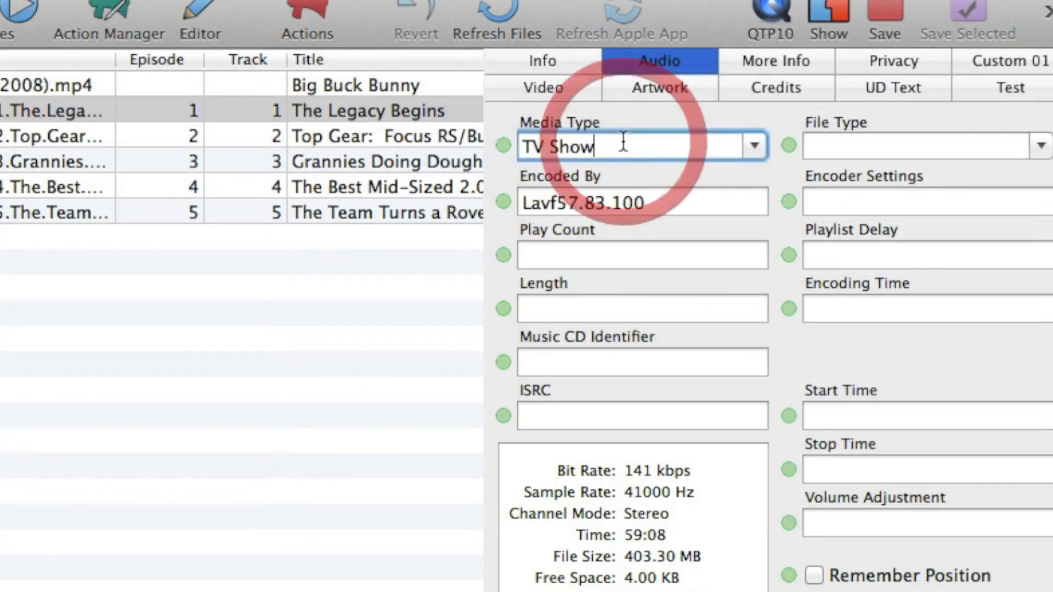
{"action": "left_click", "coordinate": [752, 144]}
{"action": "left_click", "coordinate": [638, 387]}
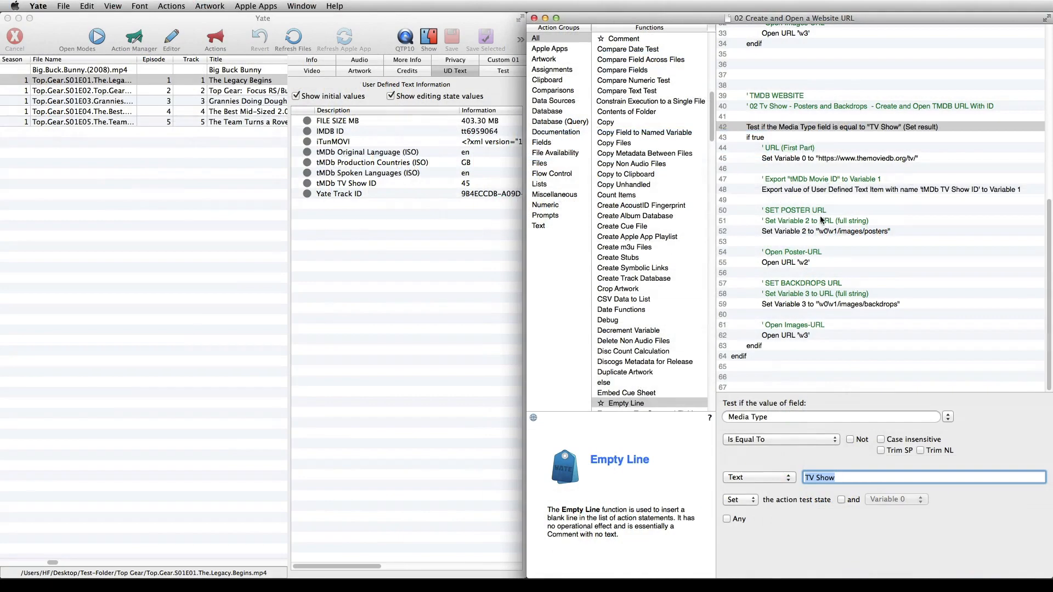
Examine the TV show block's if condition and the base URL assigned to Variable 0
{"action": "left_click", "coordinate": [781, 138]}
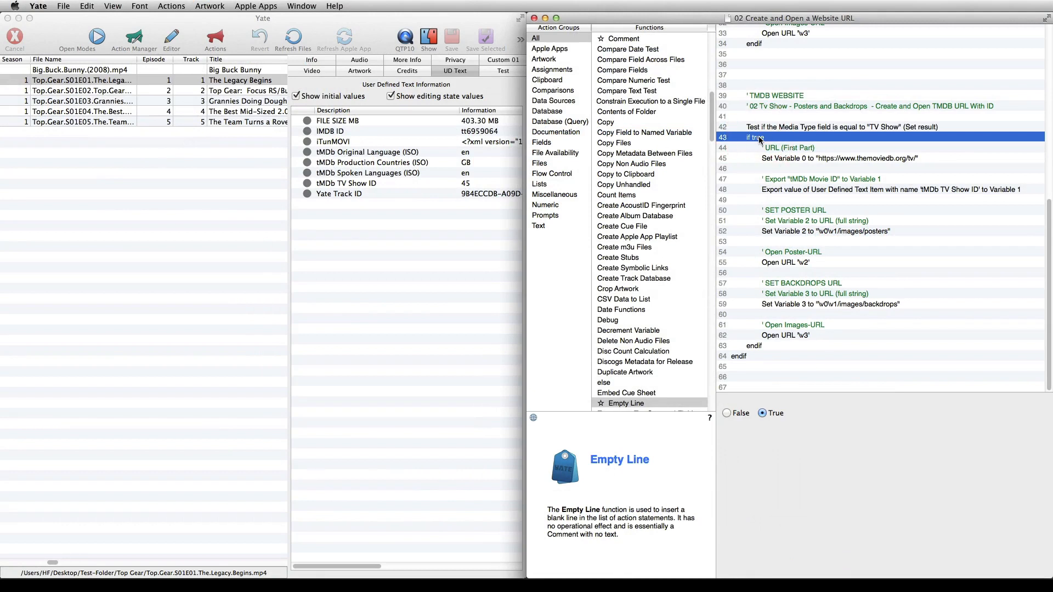
{"action": "left_click", "coordinate": [811, 159]}
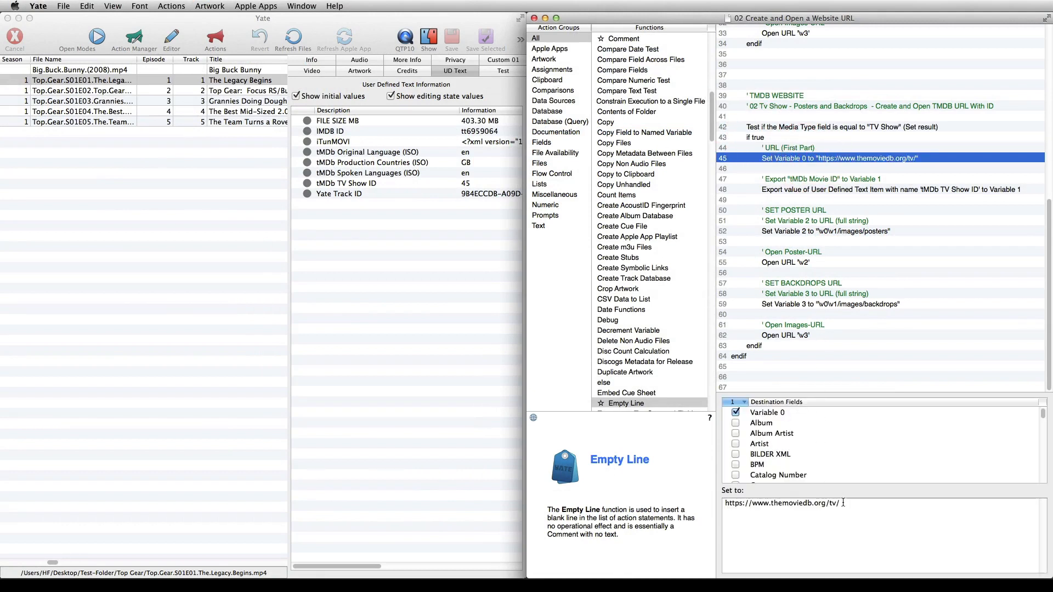
{"action": "left_click", "coordinate": [842, 503]}
{"action": "double_click", "coordinate": [831, 504]}
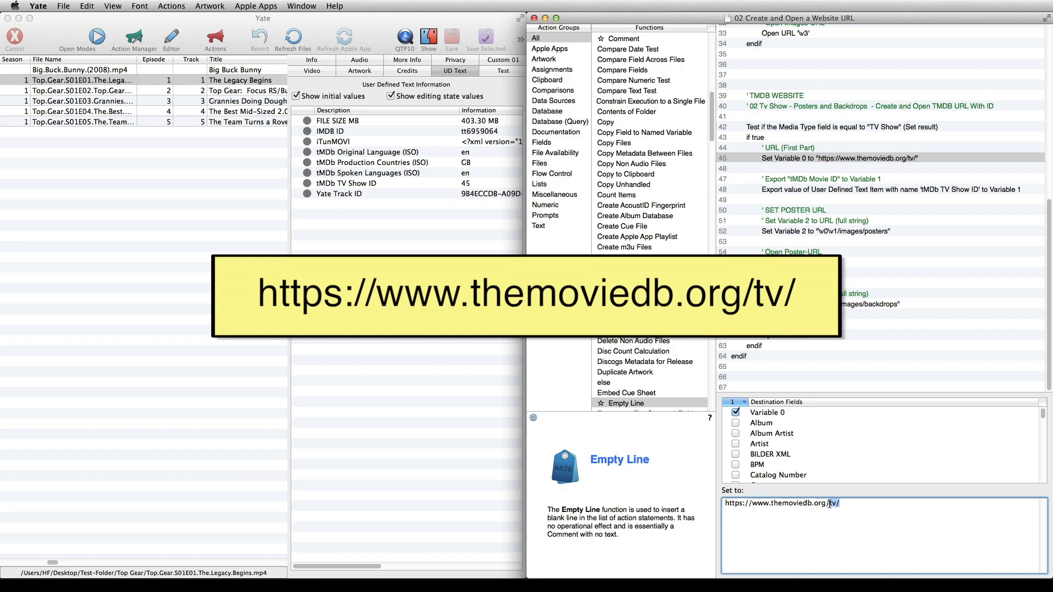
{"action": "left_click", "coordinate": [830, 504]}
Compare the item name exported to Variable 1 in the TV show block with the episode's tMDb TV Show ID entry
{"action": "left_click", "coordinate": [853, 190]}
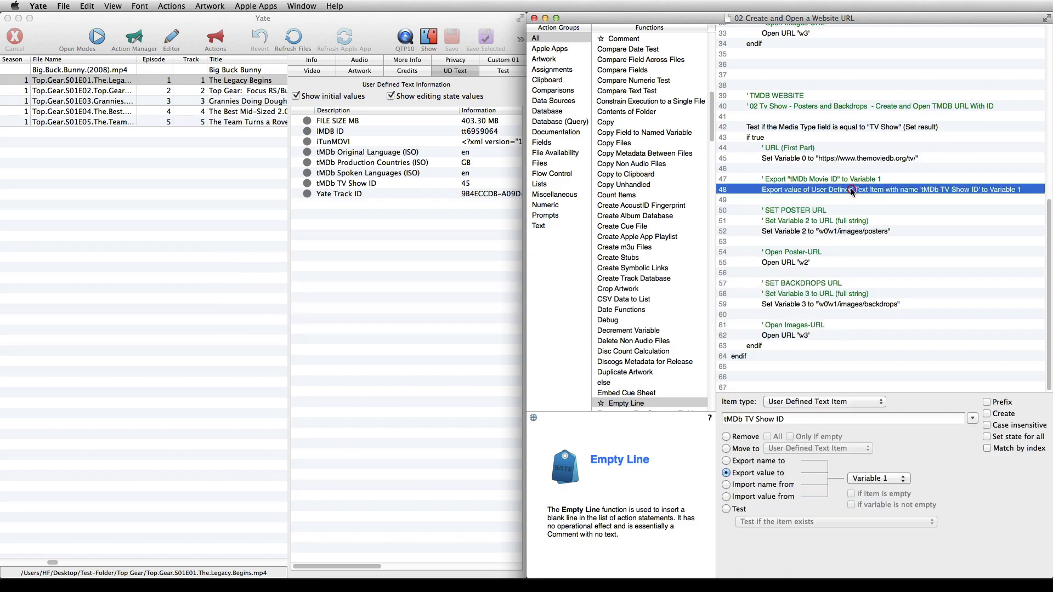
{"action": "left_click_drag", "start_coordinate": [786, 418], "coordinate": [723, 418]}
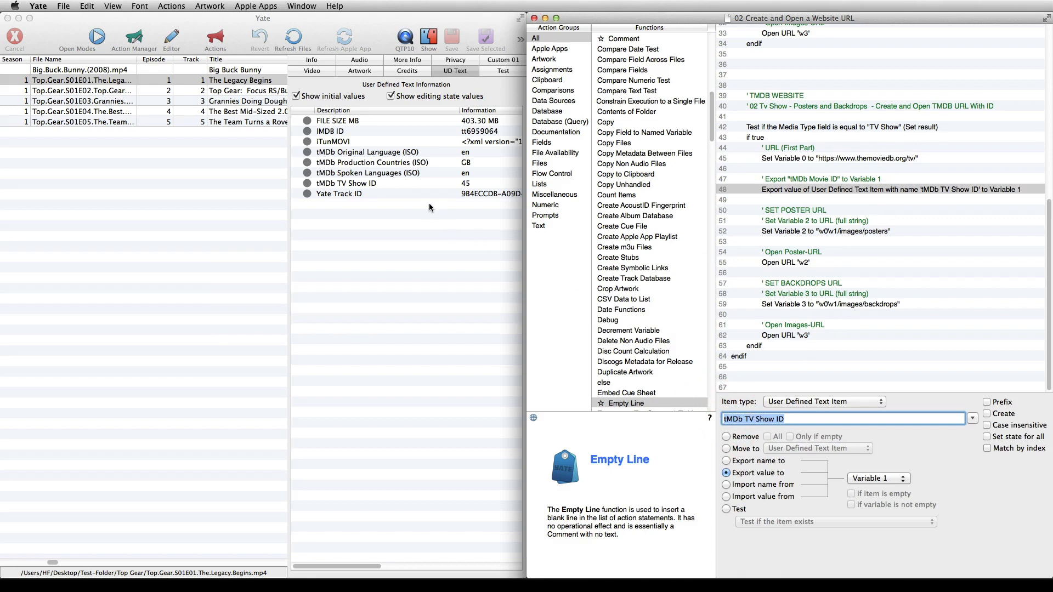
{"action": "left_click", "coordinate": [389, 184]}
{"action": "left_click", "coordinate": [372, 184]}
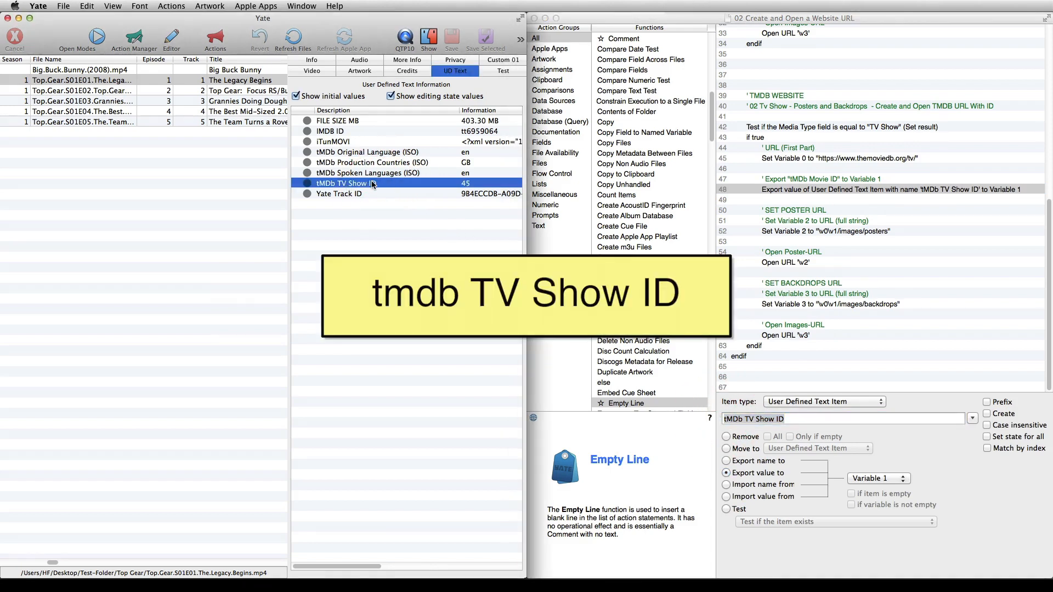
Review the TV show block's Set functions for the poster and backdrop URLs and its Open URL functions
{"action": "left_click", "coordinate": [837, 231]}
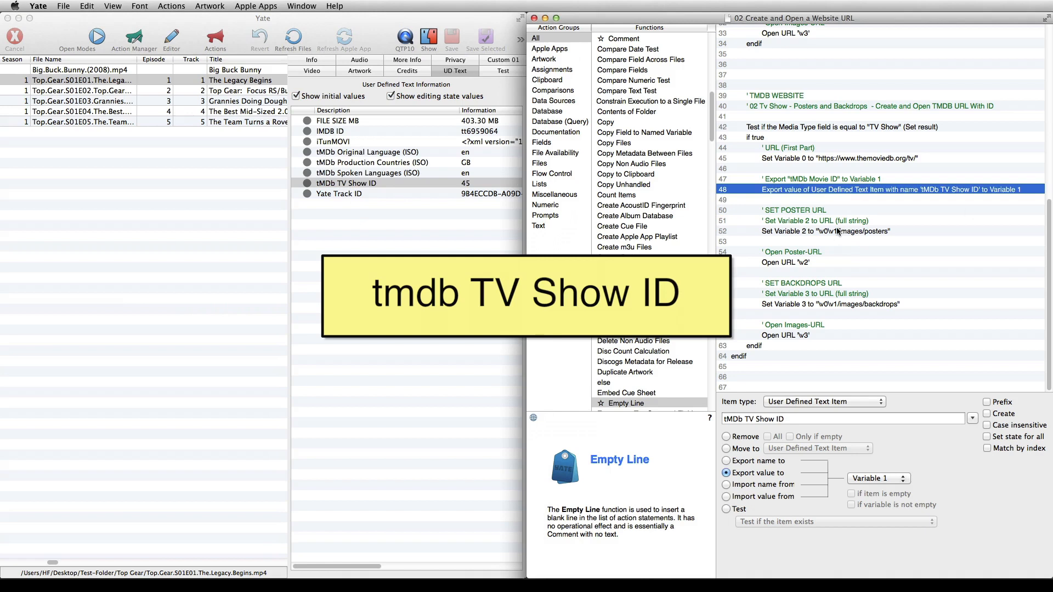
{"action": "left_click", "coordinate": [828, 262]}
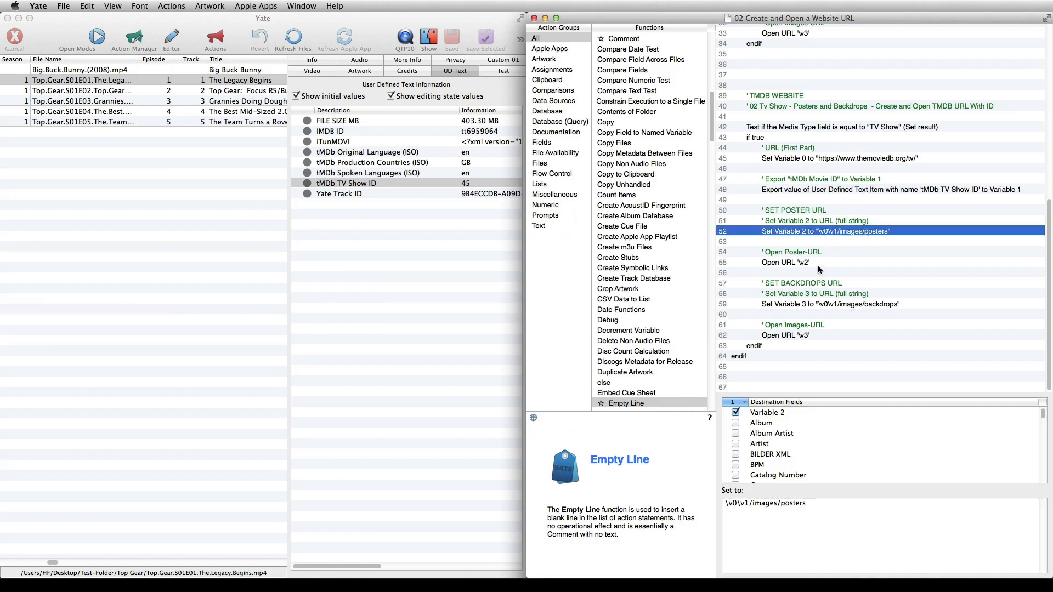
{"action": "left_click", "coordinate": [818, 306]}
{"action": "left_click", "coordinate": [805, 335]}
{"action": "right_click", "coordinate": [805, 336]}
{"action": "left_click", "coordinate": [799, 366]}
Save the changes to the action and run it on the selected Top Gear episode
{"action": "left_click", "coordinate": [812, 377]}
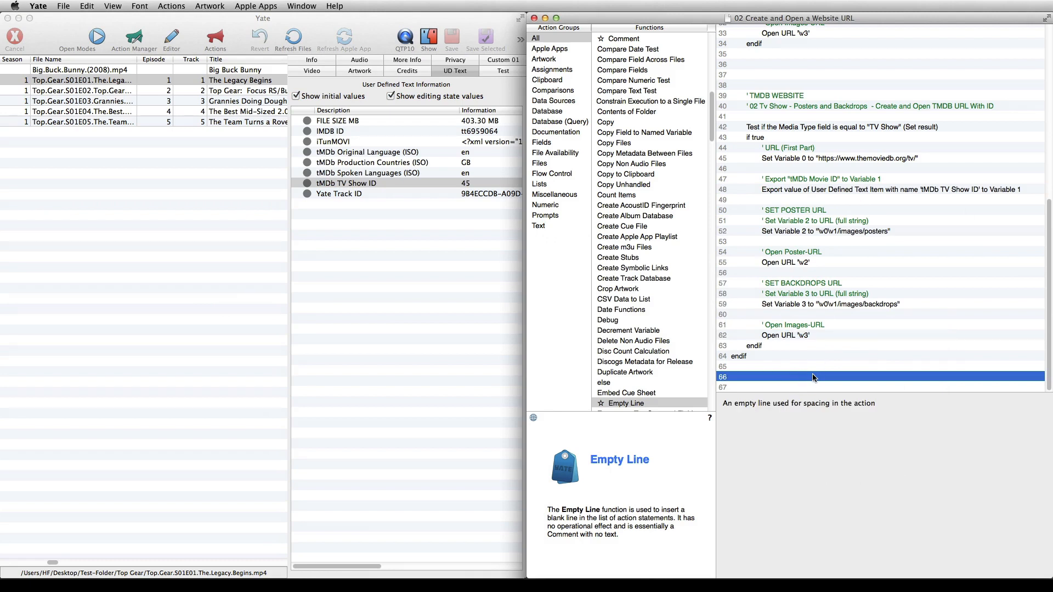
{"action": "right_click", "coordinate": [812, 377]}
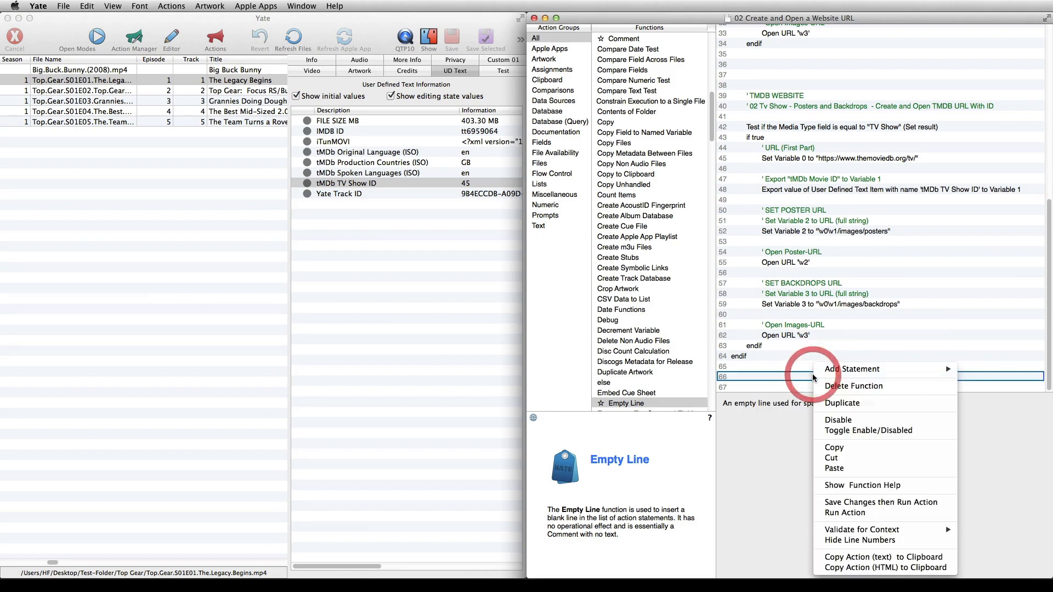
{"action": "left_click", "coordinate": [838, 503]}
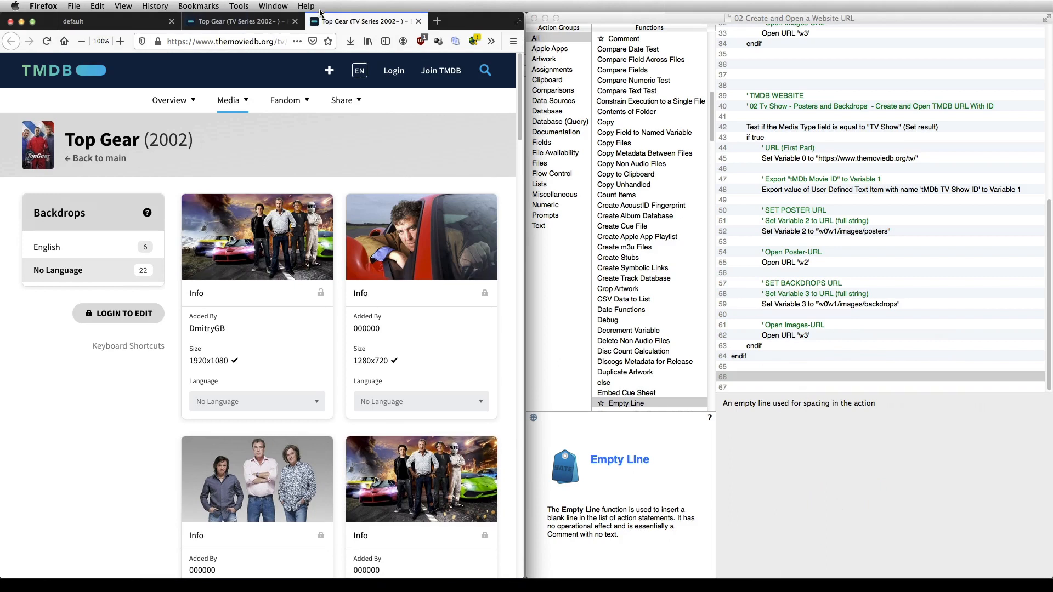
Review the Top Gear poster and backdrop pages opened on the TMDB website
{"action": "left_click", "coordinate": [219, 22]}
{"action": "left_click", "coordinate": [360, 22]}
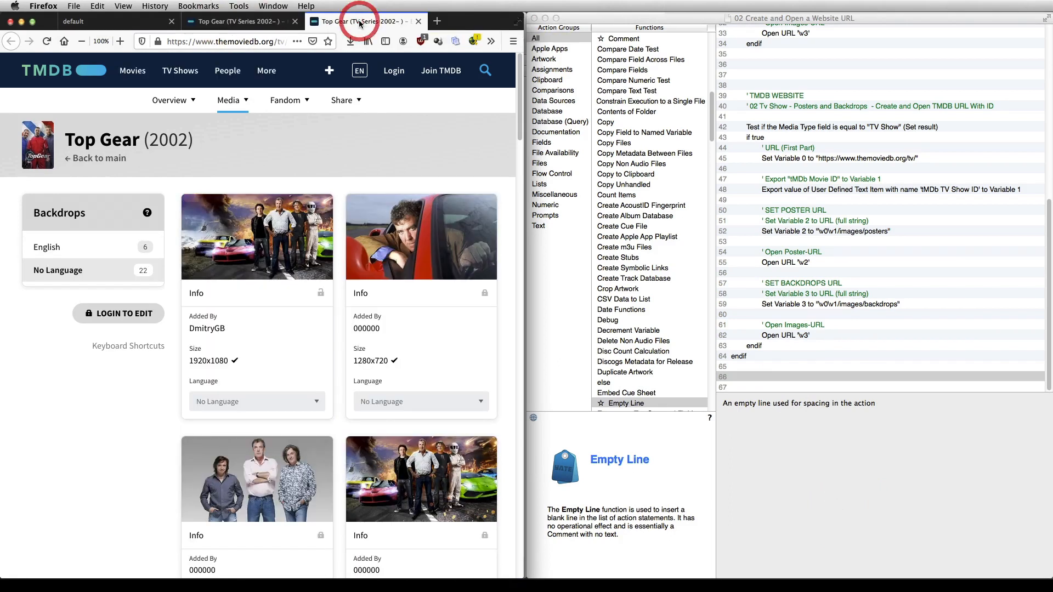
{"action": "left_click", "coordinate": [251, 22]}
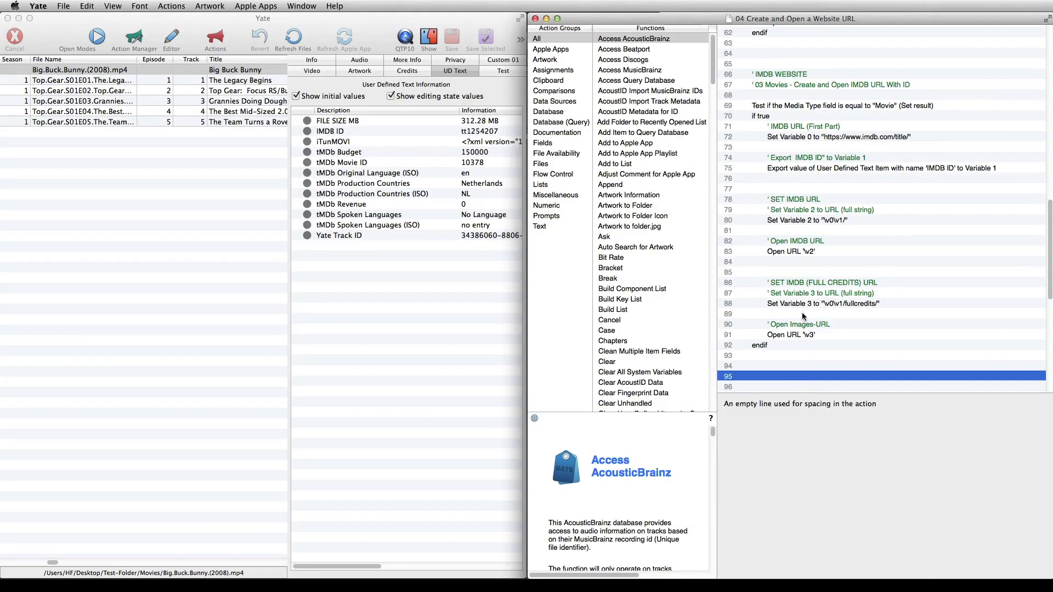
Examine the IMDB movie block's comments, Media Type test and the base URL assigned to Variable 0
{"action": "left_click", "coordinate": [800, 75]}
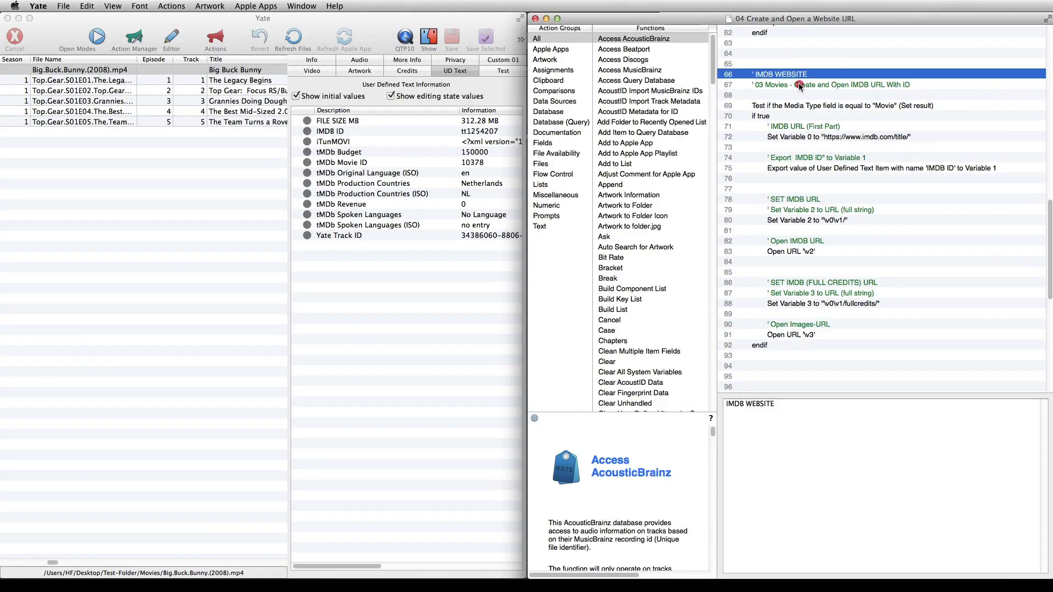
{"action": "left_click", "coordinate": [800, 85]}
{"action": "left_click", "coordinate": [798, 105]}
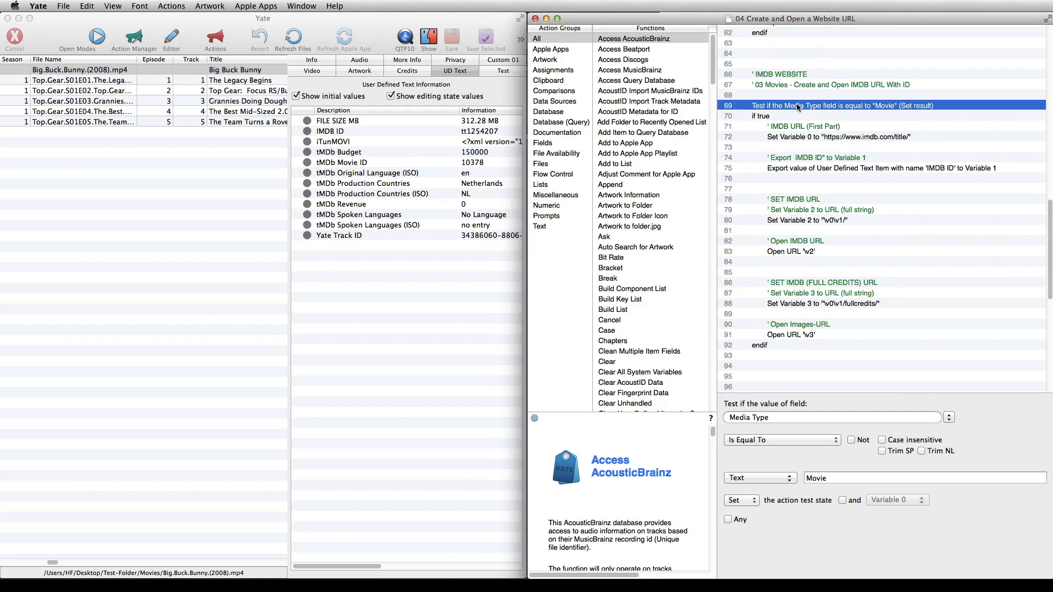
{"action": "left_click", "coordinate": [798, 117]}
{"action": "left_click", "coordinate": [797, 137]}
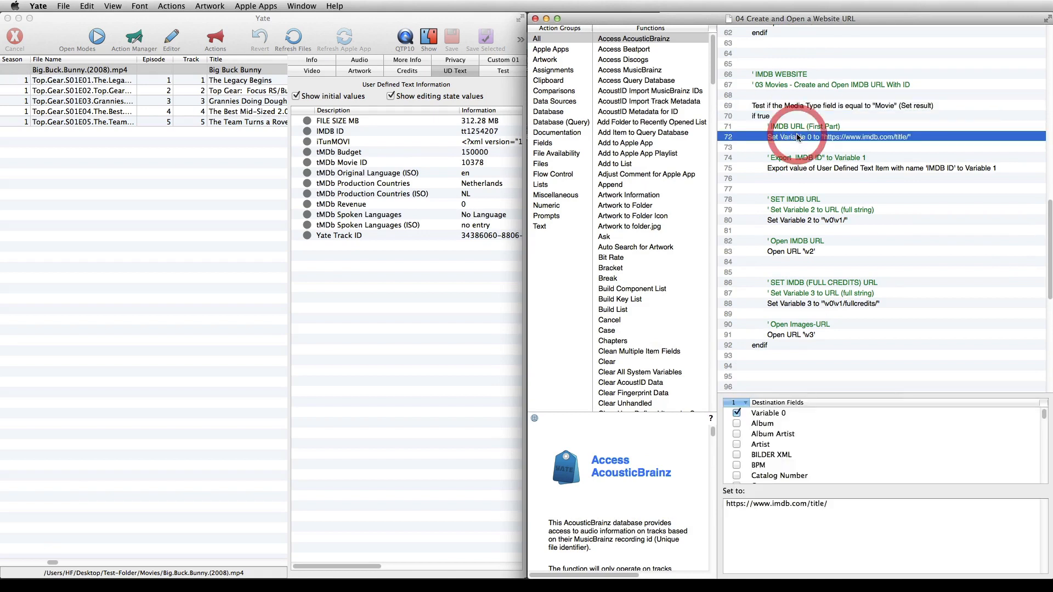
{"action": "left_click_drag", "start_coordinate": [828, 504], "coordinate": [724, 503]}
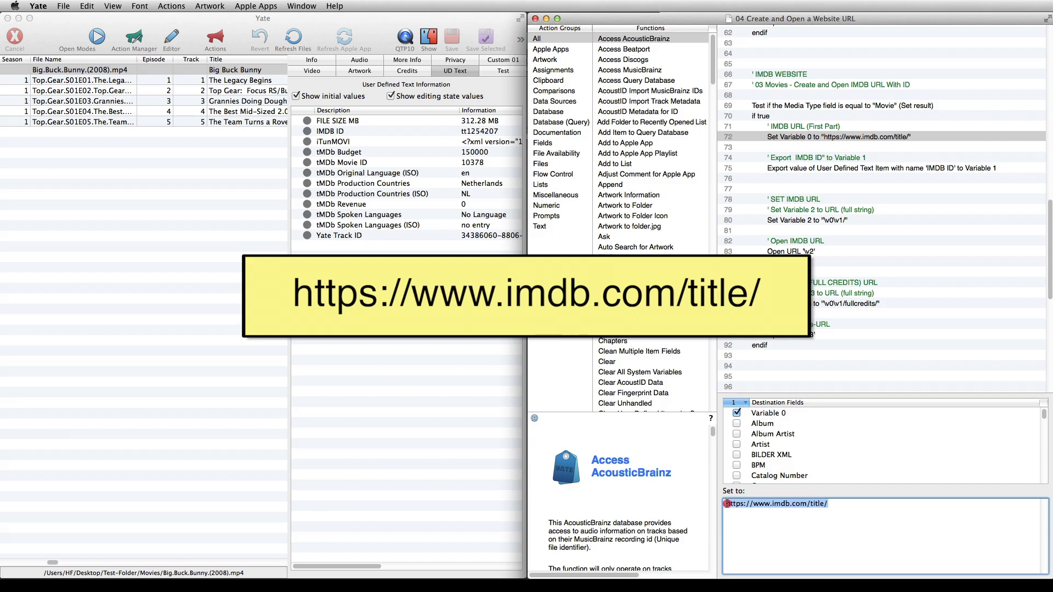
Compare the item name exported to Variable 1 in the IMDB movie block with Big Buck Bunny's IMDB ID entry
{"action": "left_click", "coordinate": [821, 172]}
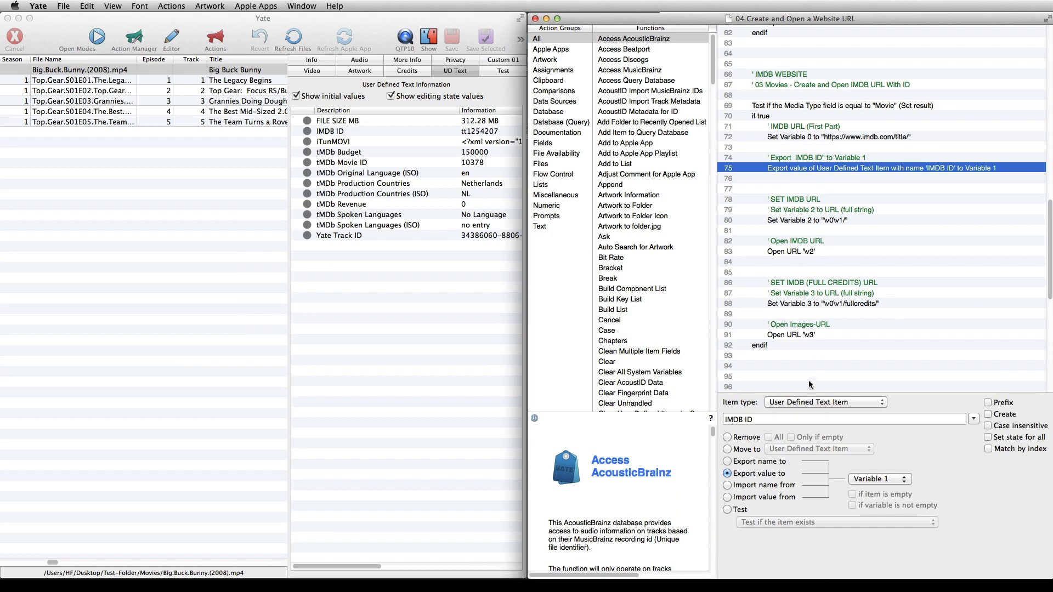
{"action": "left_click_drag", "start_coordinate": [779, 419], "coordinate": [700, 417]}
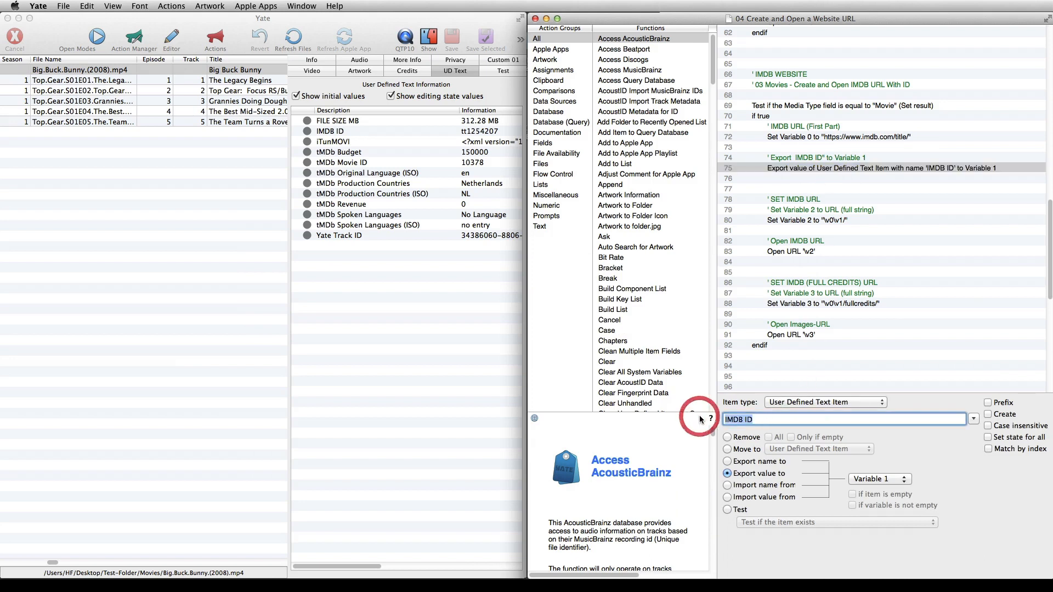
{"action": "left_click", "coordinate": [329, 131]}
{"action": "left_click", "coordinate": [329, 131]}
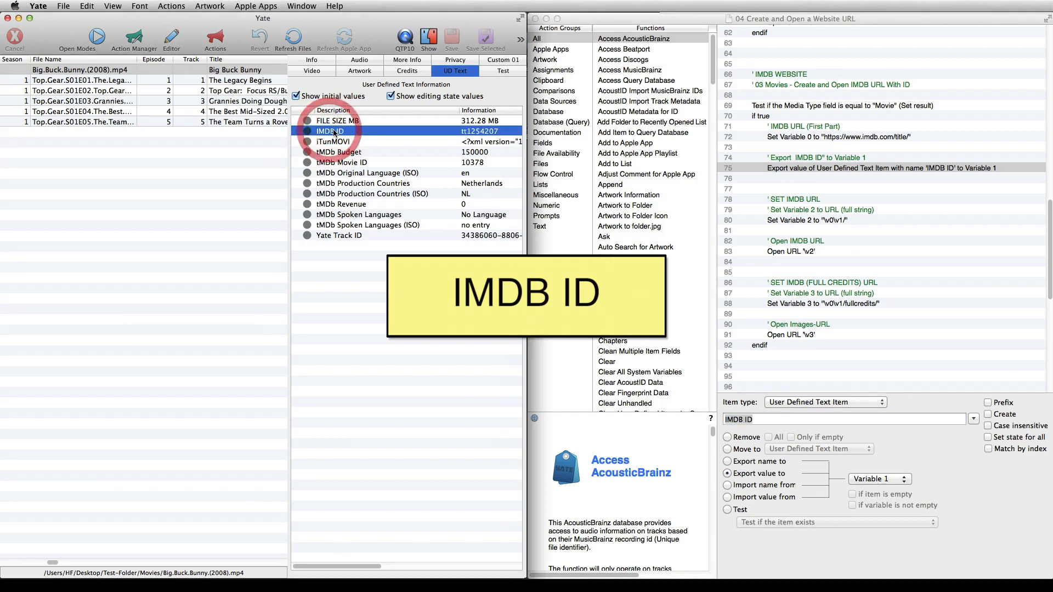
{"action": "double_click", "coordinate": [356, 132]}
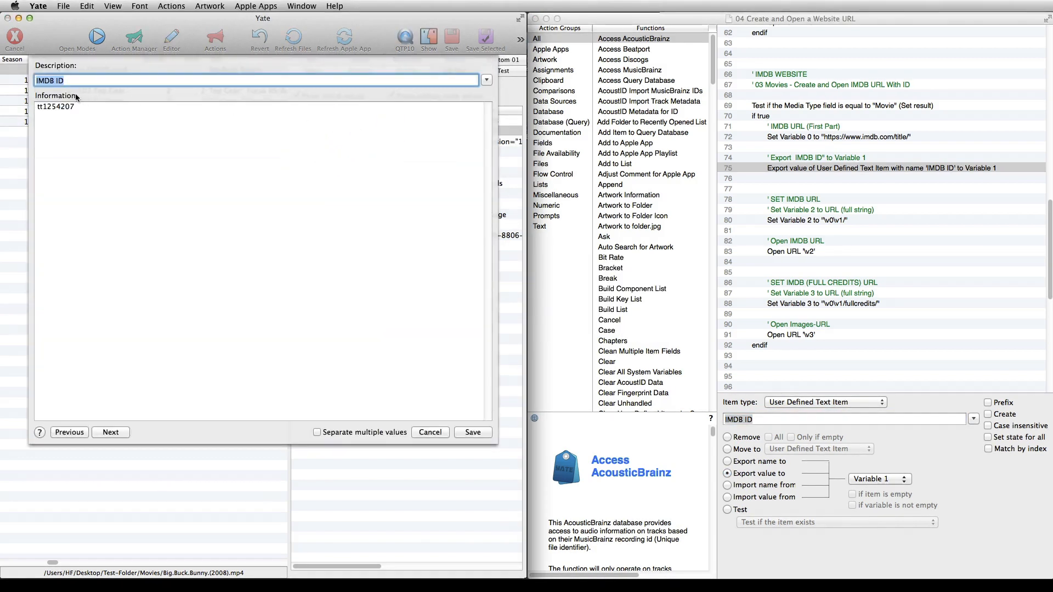
{"action": "double_click", "coordinate": [80, 104]}
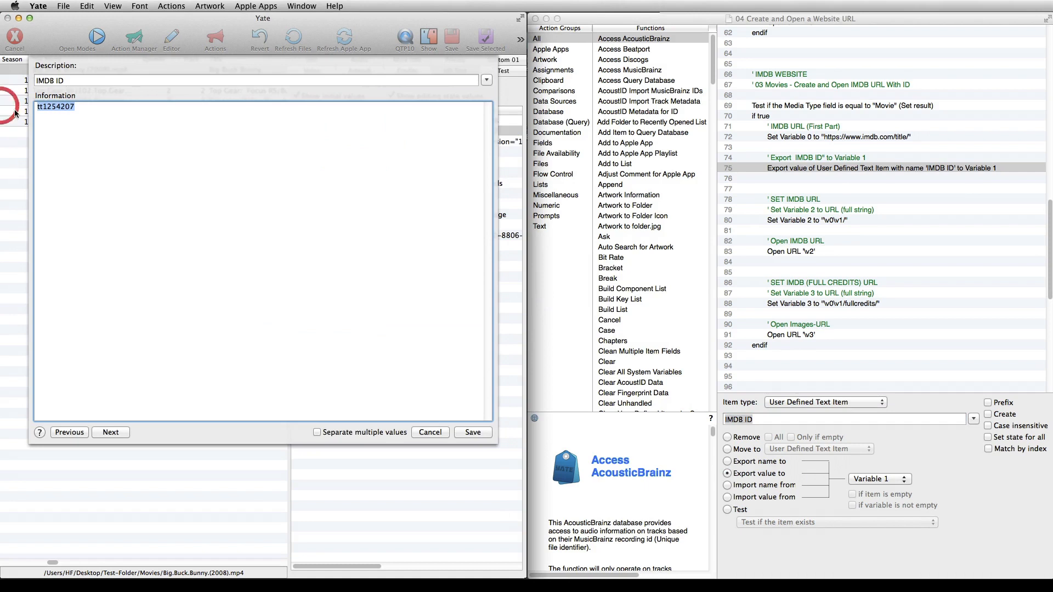
{"action": "left_click", "coordinate": [446, 433]}
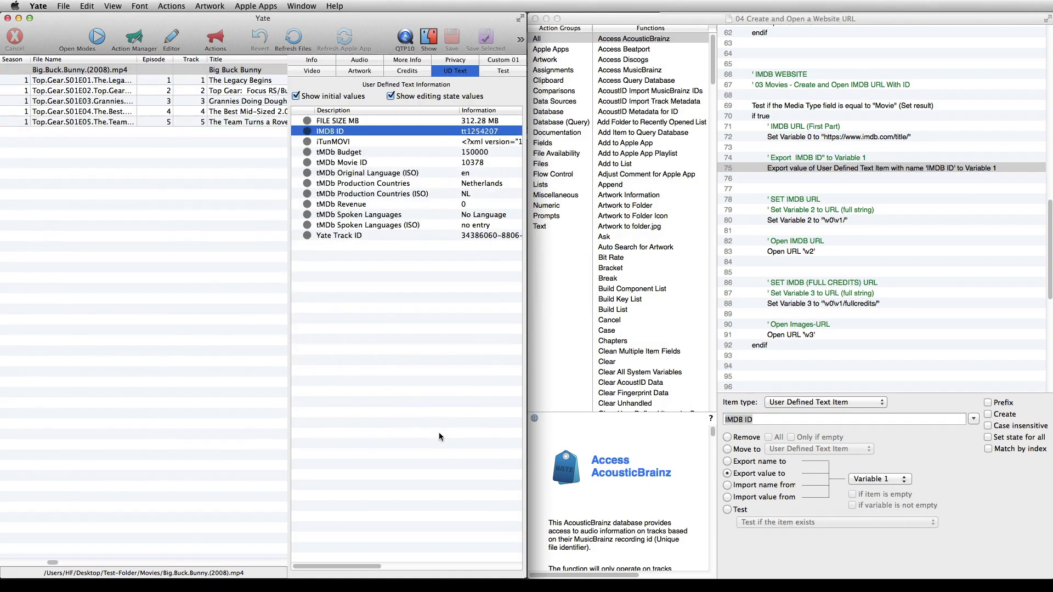
Review the IMDB movie block's Set functions for the title and full credits URLs and its Open URL functions
{"action": "left_click", "coordinate": [832, 220]}
{"action": "left_click", "coordinate": [832, 221]}
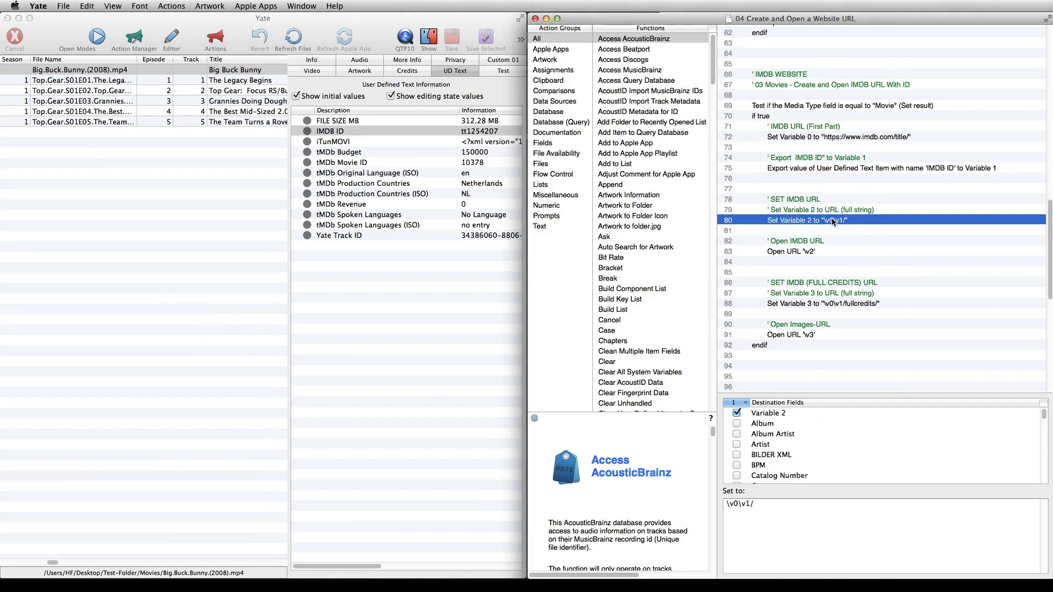
{"action": "left_click", "coordinate": [828, 252]}
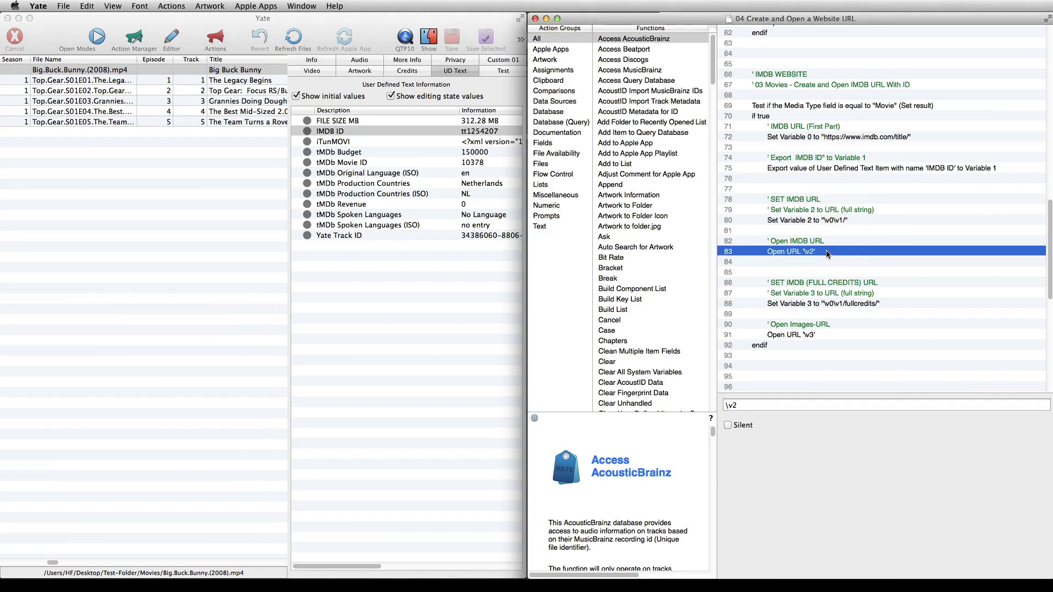
{"action": "left_click", "coordinate": [829, 304]}
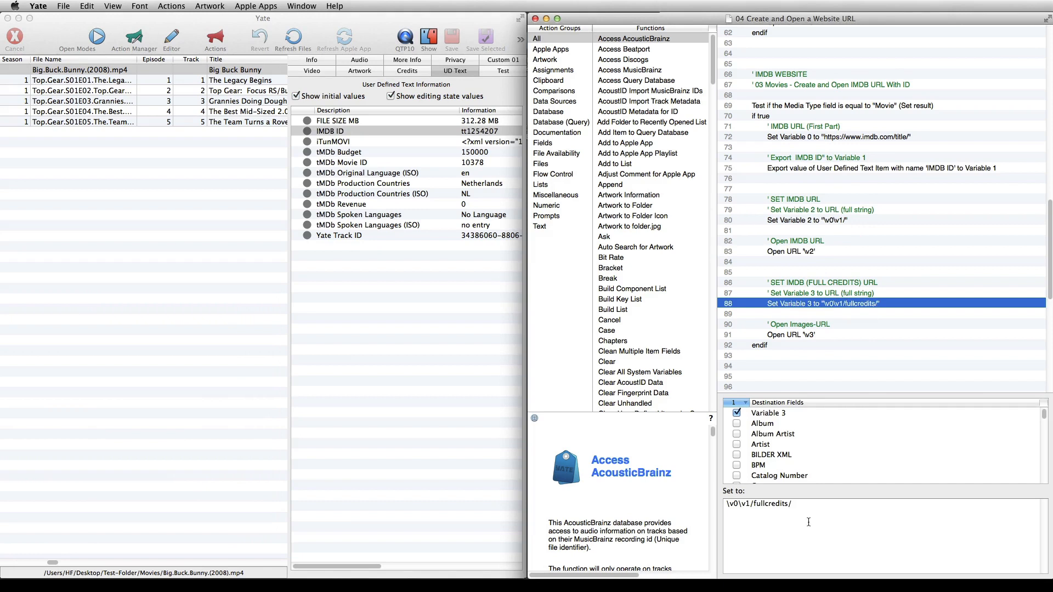
{"action": "left_click_drag", "start_coordinate": [803, 505], "coordinate": [690, 505]}
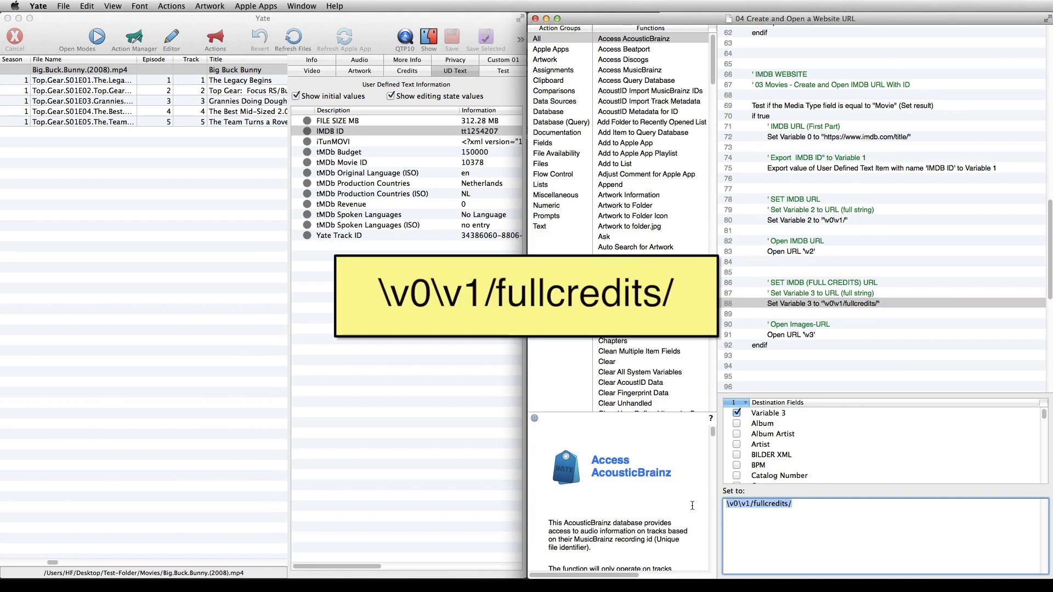
{"action": "left_click", "coordinate": [878, 336]}
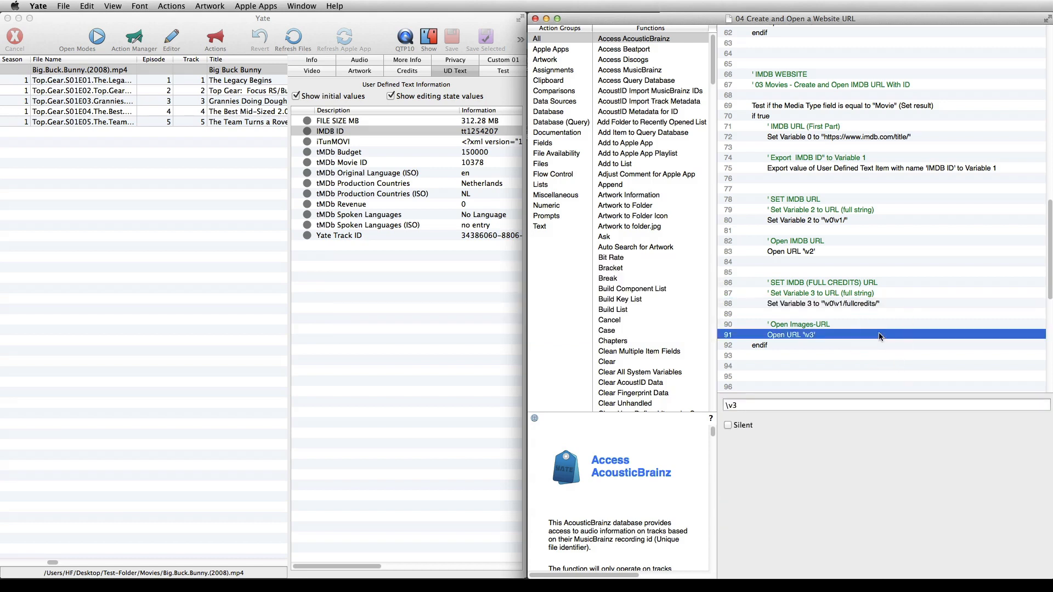
{"action": "left_click", "coordinate": [870, 365]}
Examine the IMDB TV show block's comments, Media Type test and the base URL assigned to Variable 0
{"action": "left_click_drag", "start_coordinate": [1048, 215], "coordinate": [1025, 329]}
{"action": "left_click", "coordinate": [804, 88]}
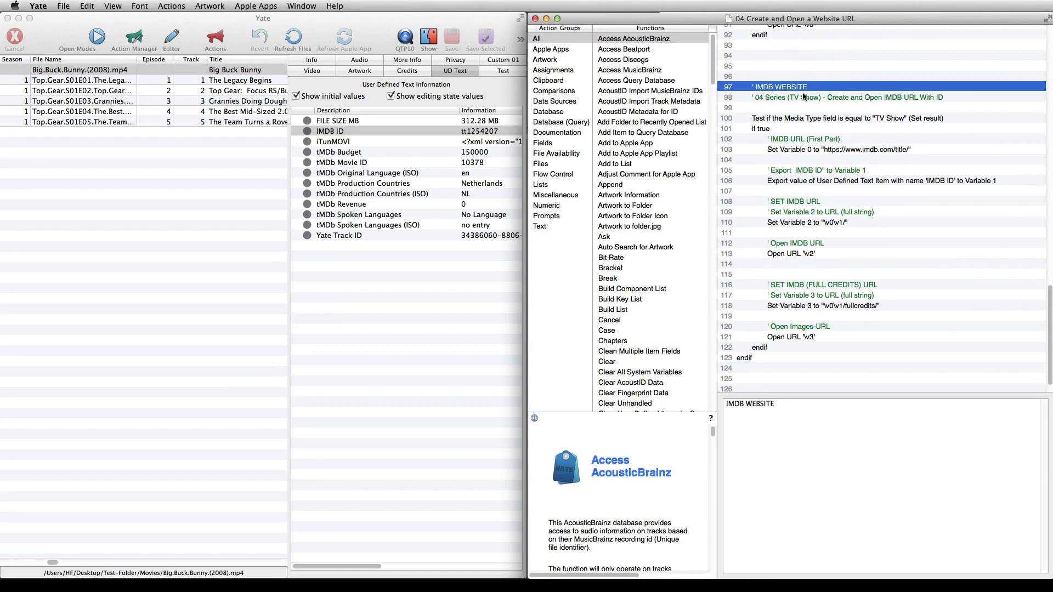
{"action": "left_click", "coordinate": [804, 97]}
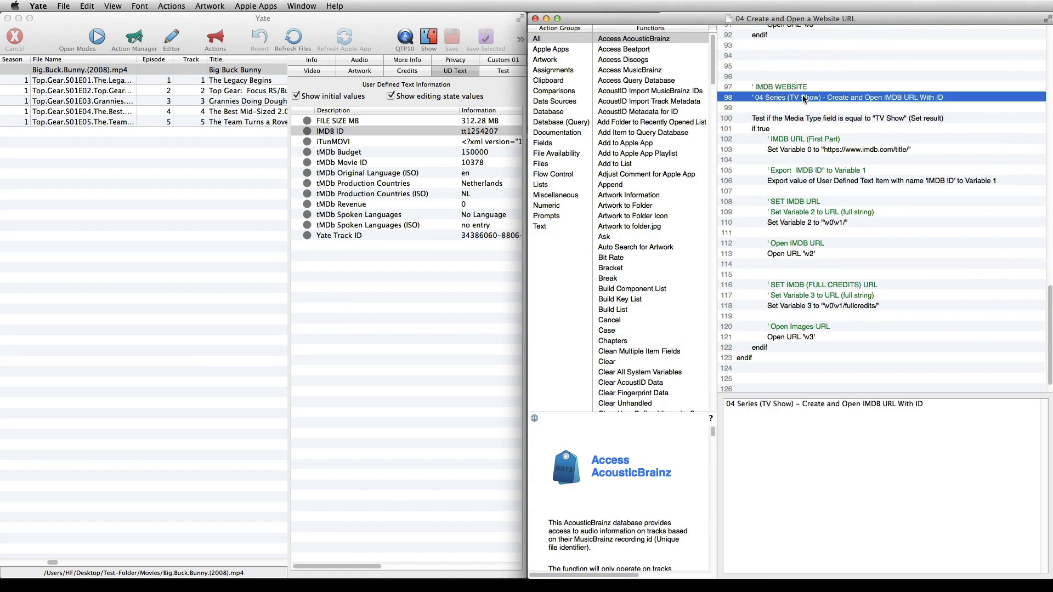
{"action": "left_click", "coordinate": [804, 118]}
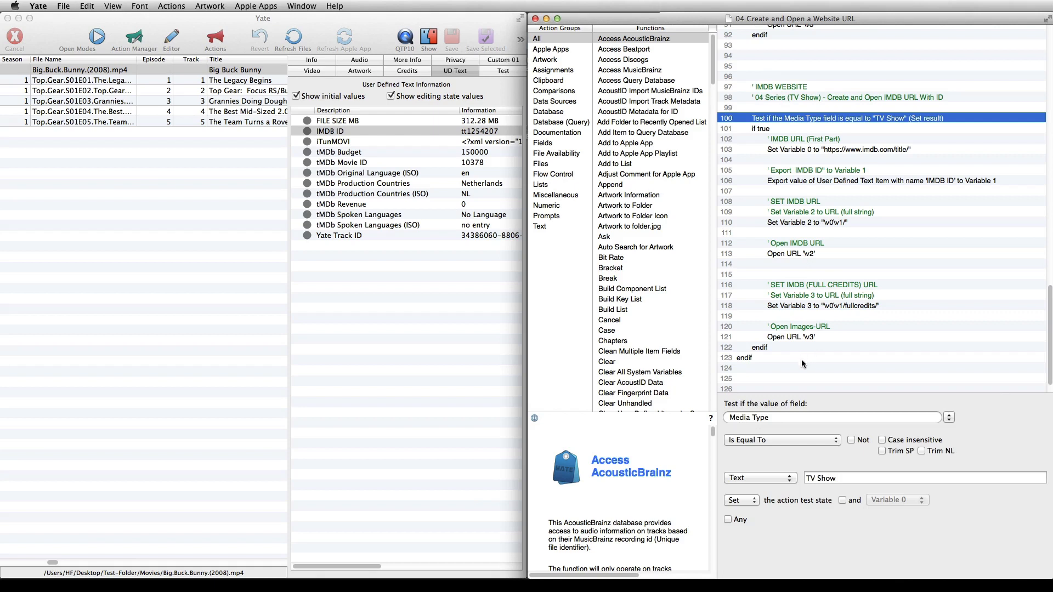
{"action": "left_click_drag", "start_coordinate": [838, 478], "coordinate": [805, 478]}
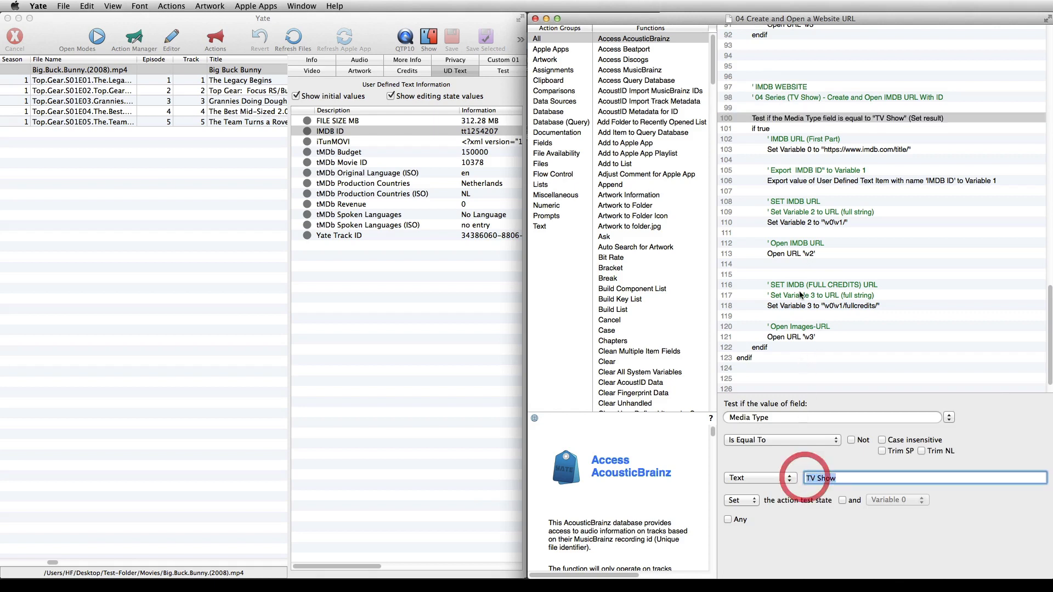
{"action": "left_click", "coordinate": [774, 129]}
{"action": "left_click", "coordinate": [802, 150]}
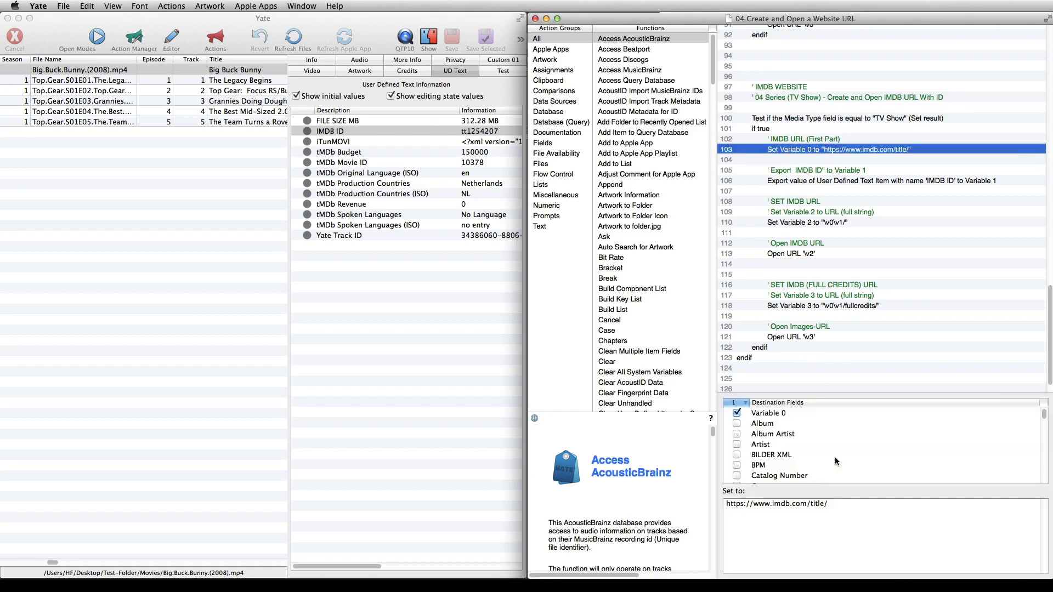
{"action": "left_click_drag", "start_coordinate": [837, 503], "coordinate": [725, 503]}
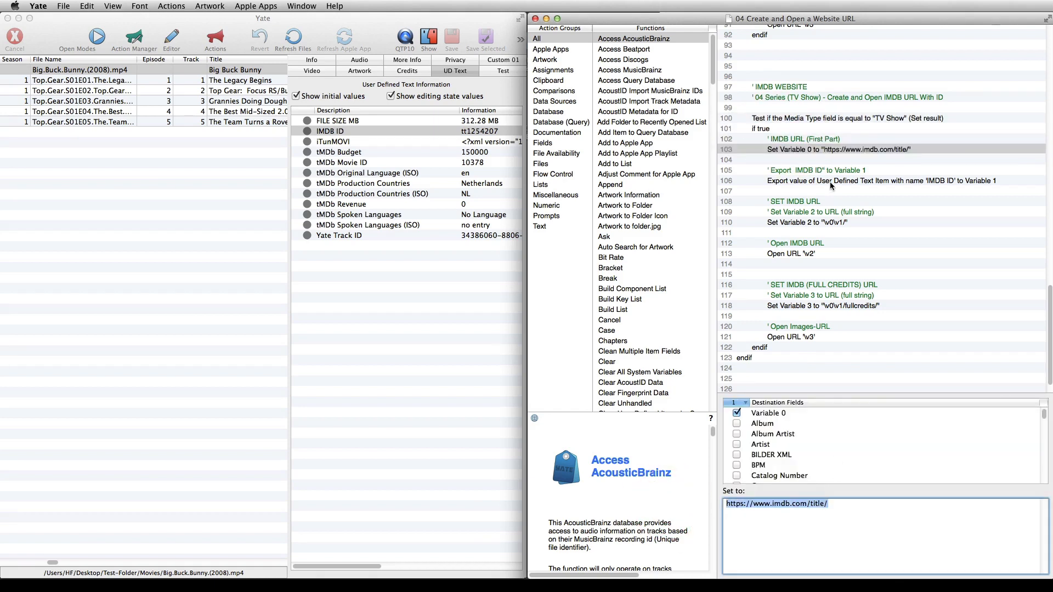
Review the IMDB TV show block's IMDB ID export, Set functions for both URLs and Open URL functions
{"action": "left_click", "coordinate": [830, 182]}
{"action": "left_click", "coordinate": [729, 419]}
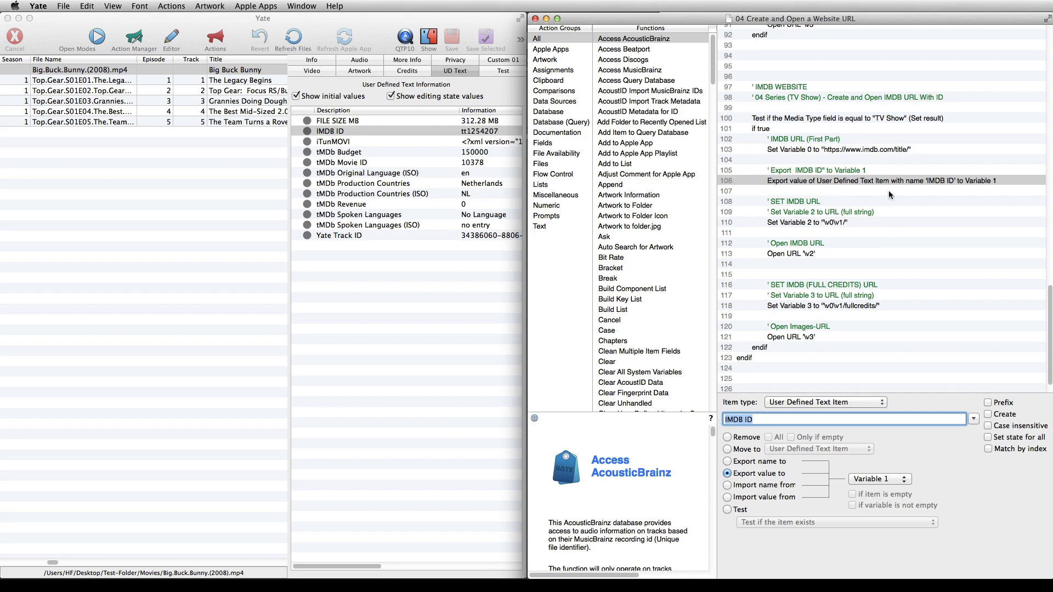
{"action": "left_click", "coordinate": [825, 222]}
{"action": "left_click", "coordinate": [820, 253]}
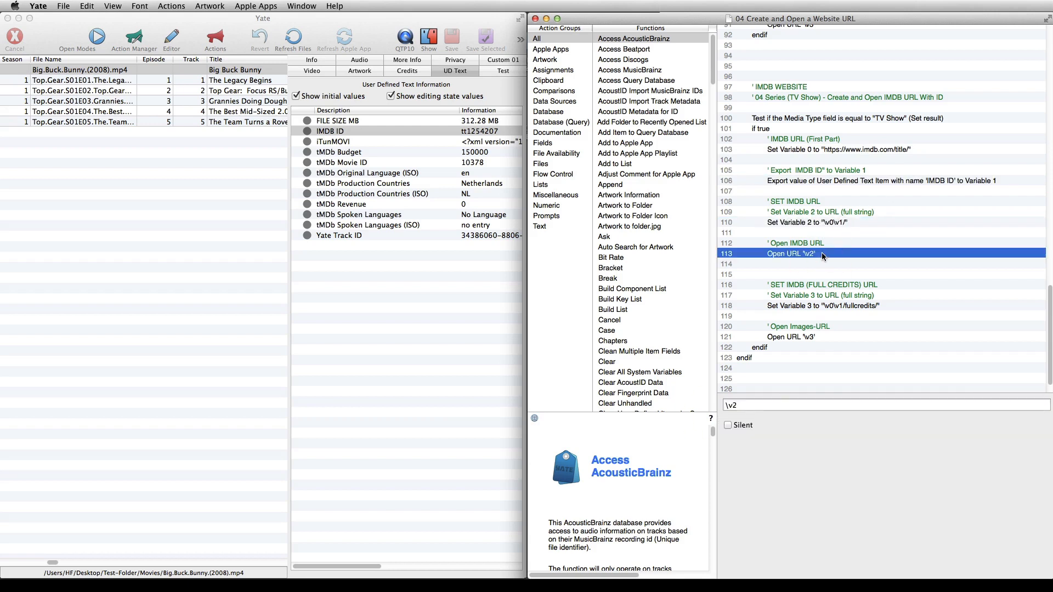
{"action": "left_click", "coordinate": [820, 306]}
{"action": "left_click_drag", "start_coordinate": [791, 503], "coordinate": [726, 504]}
{"action": "left_click", "coordinate": [812, 337]}
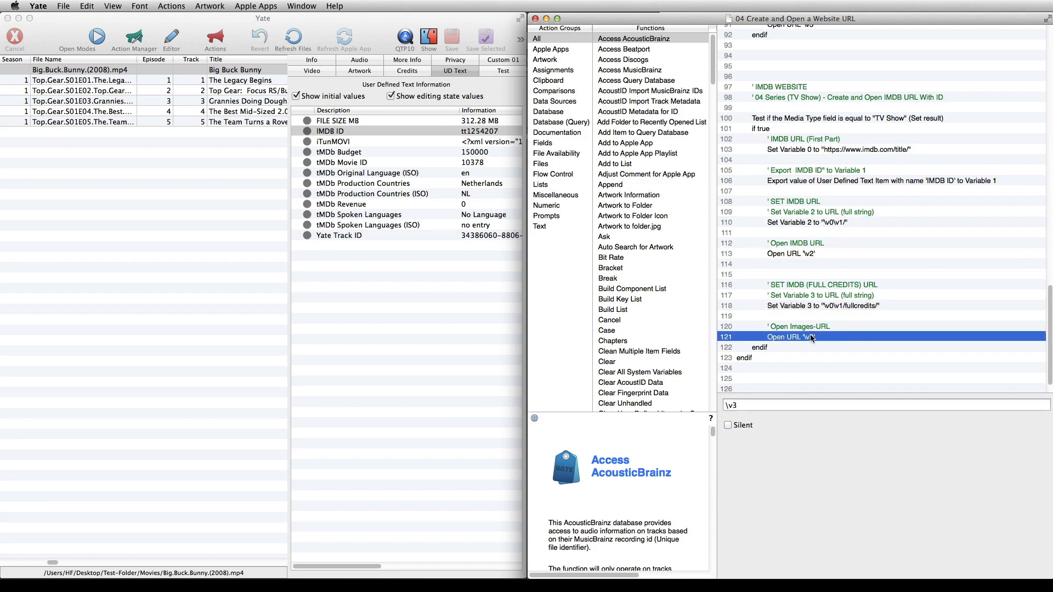
Save the changes to the action, run it on Big Buck Bunny, and view its IMDb title and full credits pages
{"action": "right_click", "coordinate": [812, 365]}
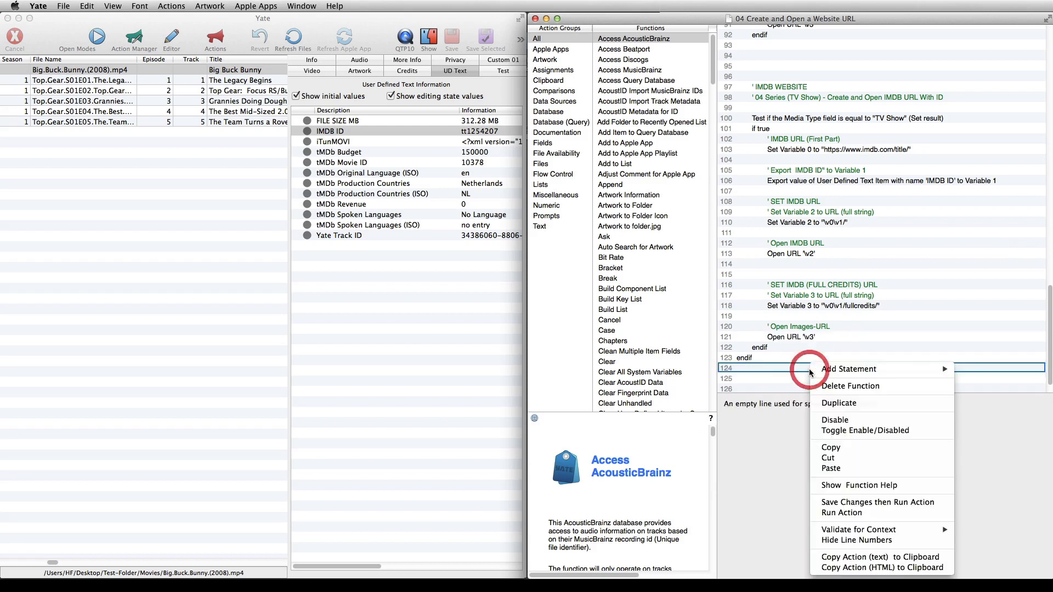
{"action": "left_click", "coordinate": [853, 504]}
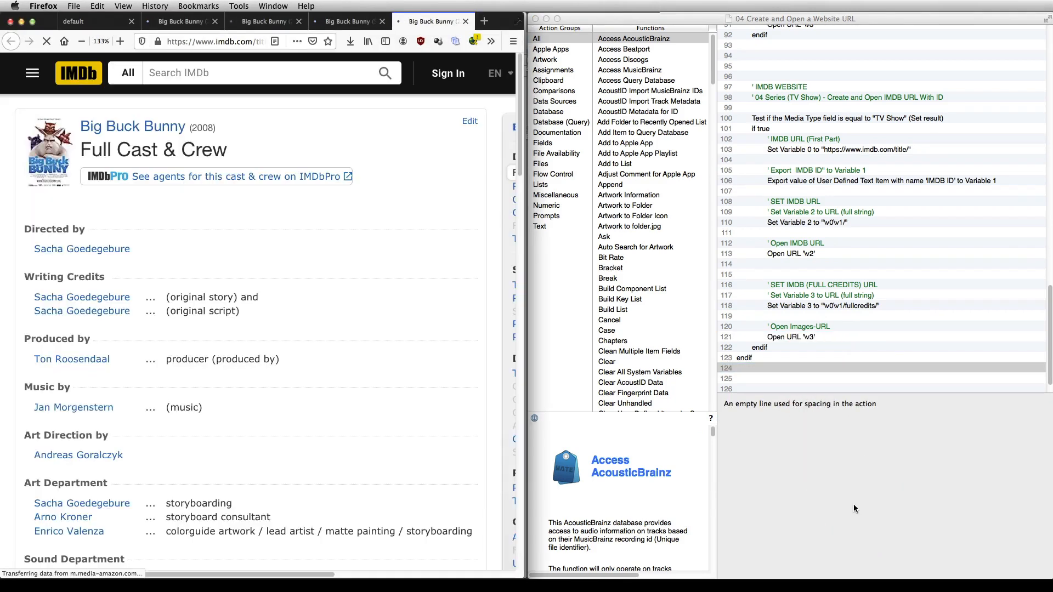
{"action": "left_click", "coordinate": [381, 22]}
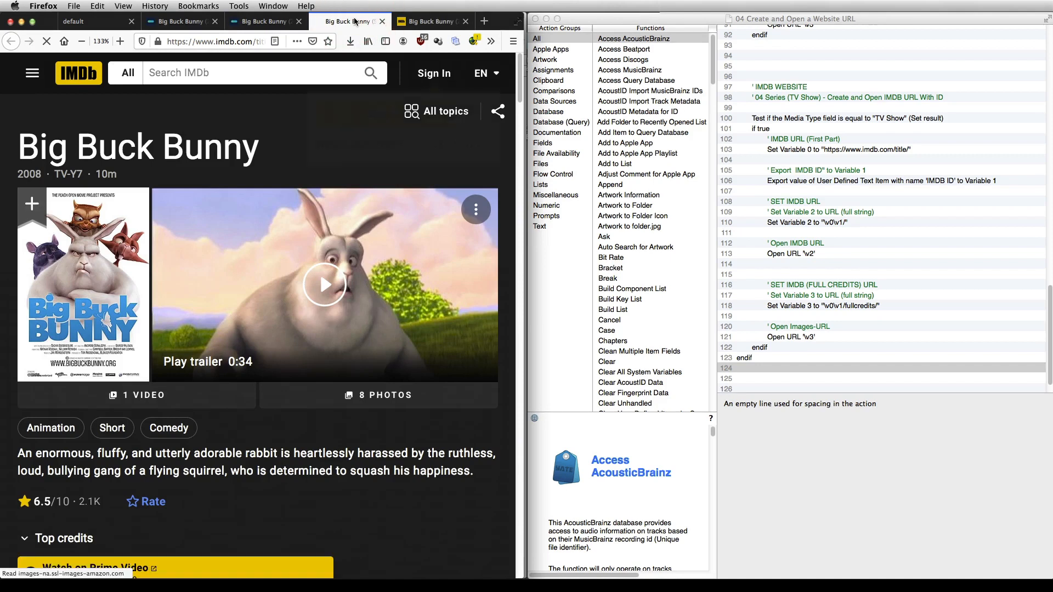
{"action": "left_click", "coordinate": [422, 21]}
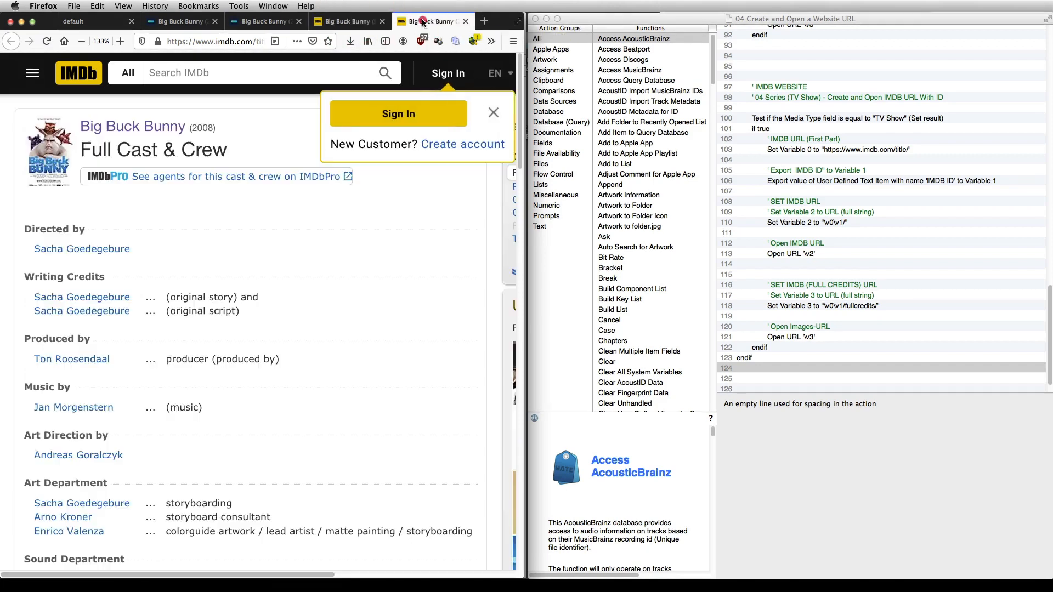
Run the action on the Top Gear episode The Legacy Begins and view its IMDb title and full credits pages
{"action": "left_click", "coordinate": [153, 82]}
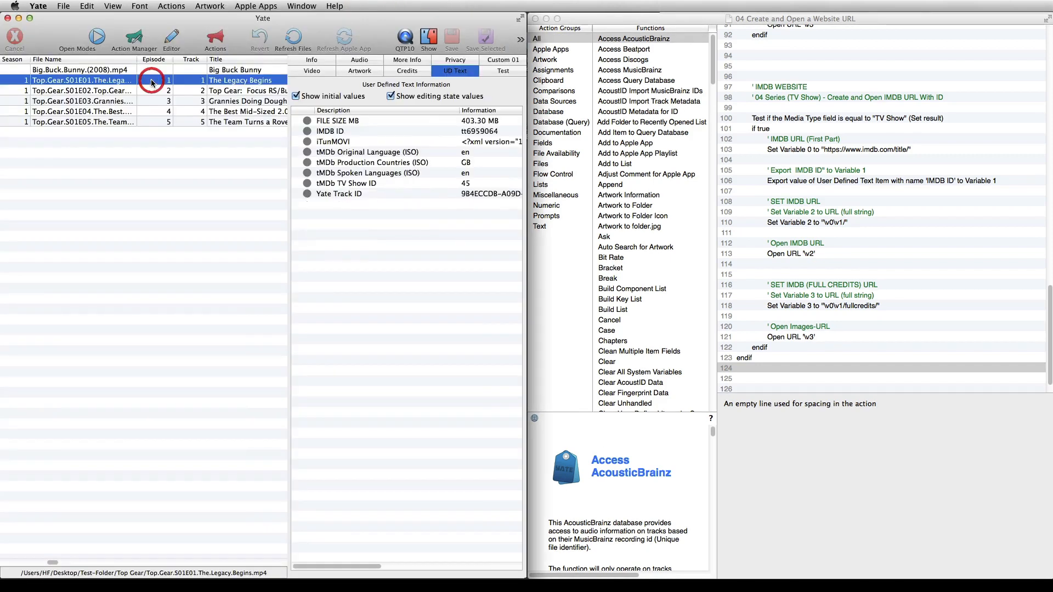
{"action": "right_click", "coordinate": [842, 325]}
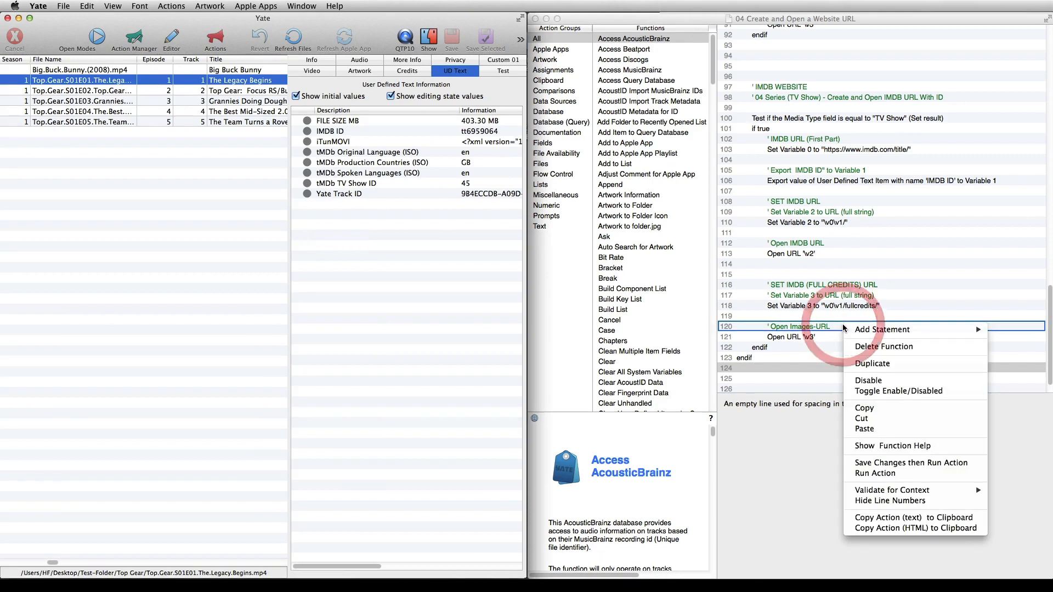
{"action": "left_click", "coordinate": [867, 474]}
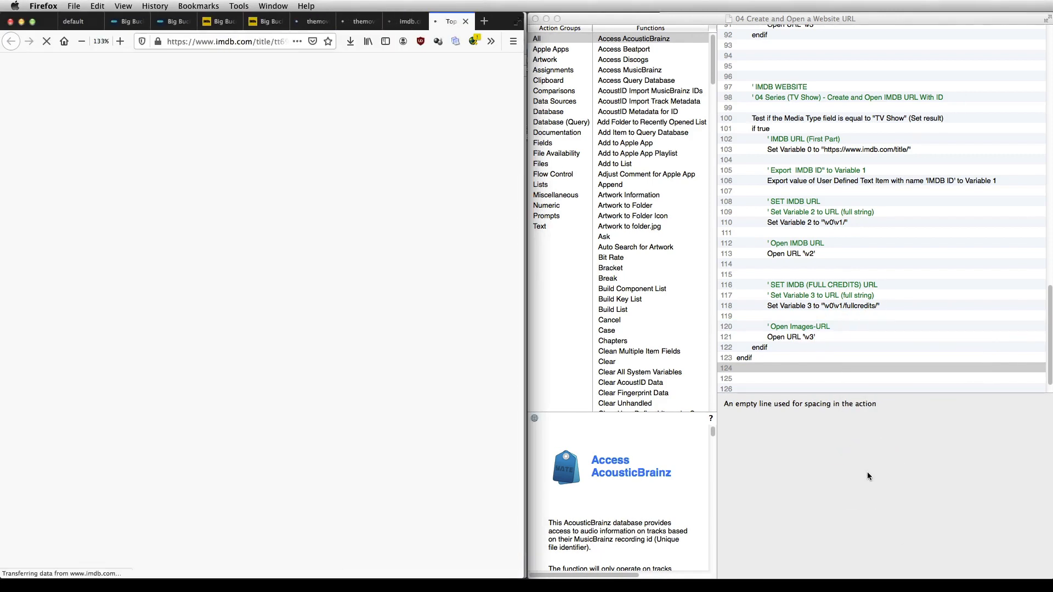
{"action": "left_click", "coordinate": [400, 22]}
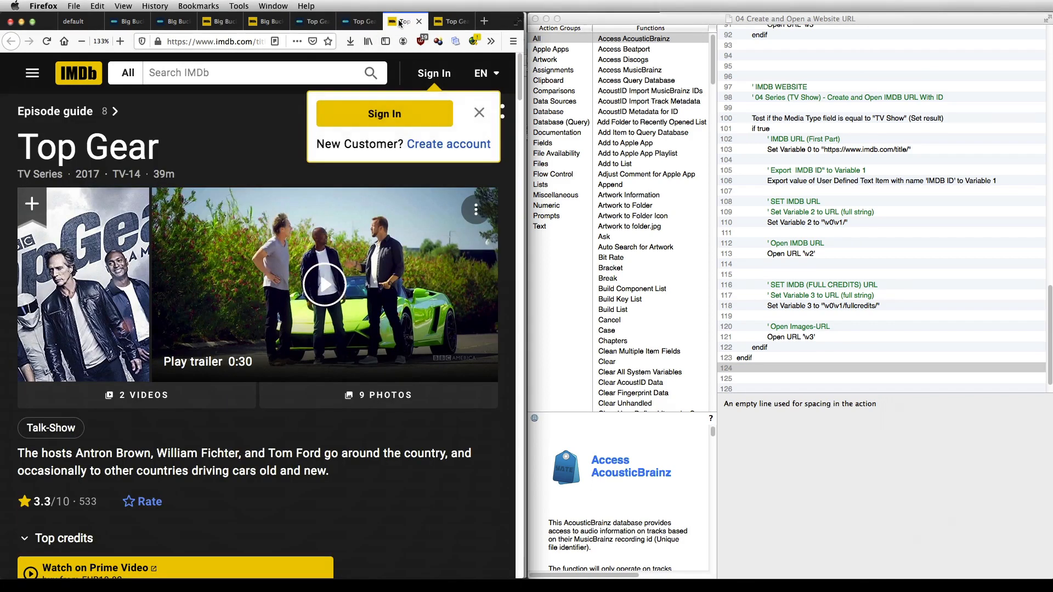
{"action": "left_click", "coordinate": [449, 23]}
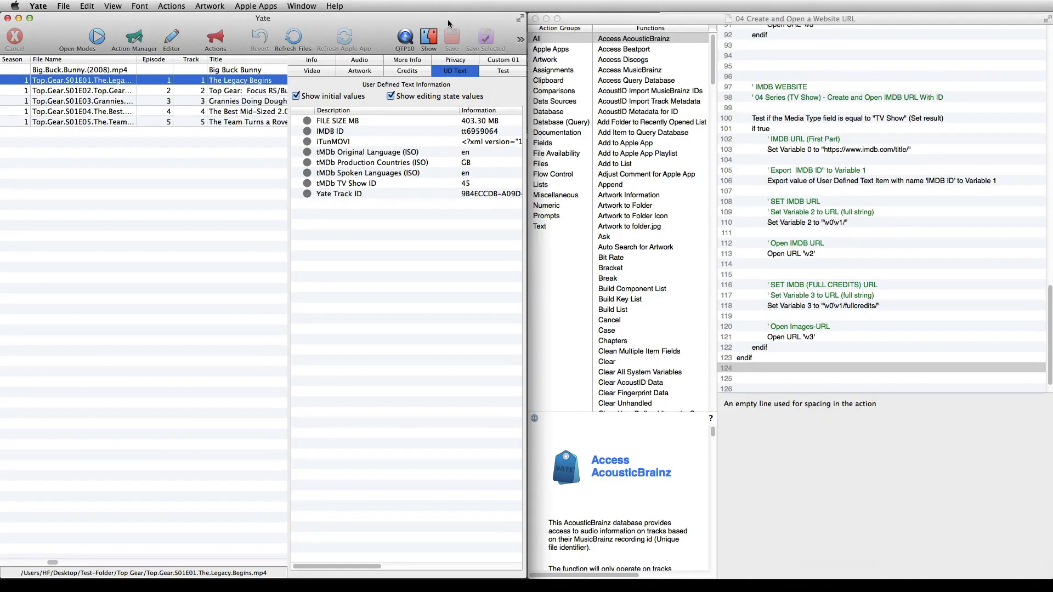
Examine the artist-name search block's comments, its TV Show Media Type test and the IMDb search URL assigned to Variable 0
{"action": "left_click", "coordinate": [365, 131]}
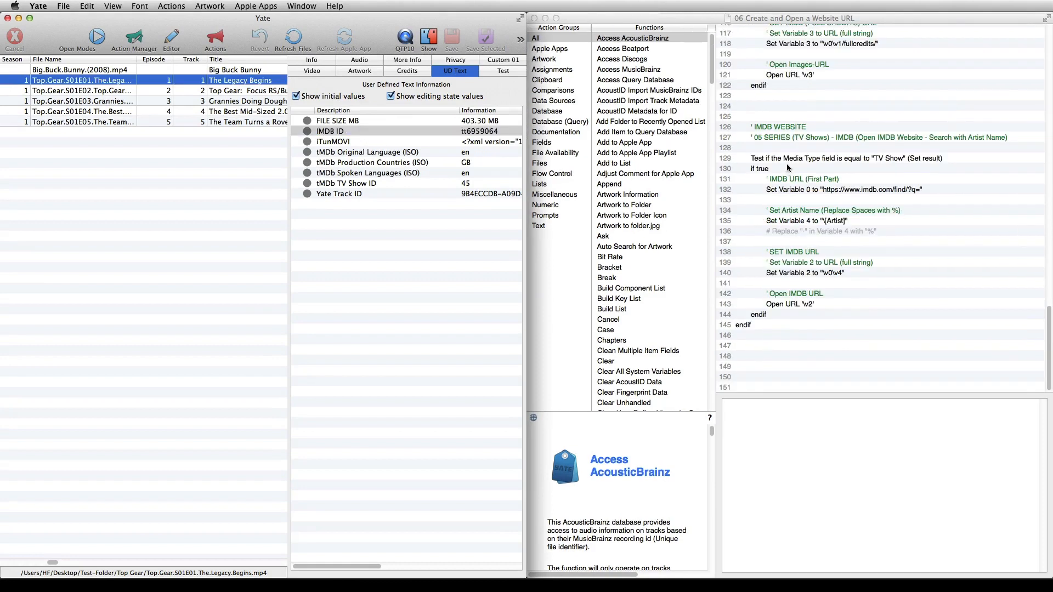
{"action": "left_click", "coordinate": [788, 128]}
{"action": "left_click", "coordinate": [787, 140]}
{"action": "left_click_drag", "start_coordinate": [903, 404], "coordinate": [988, 404]}
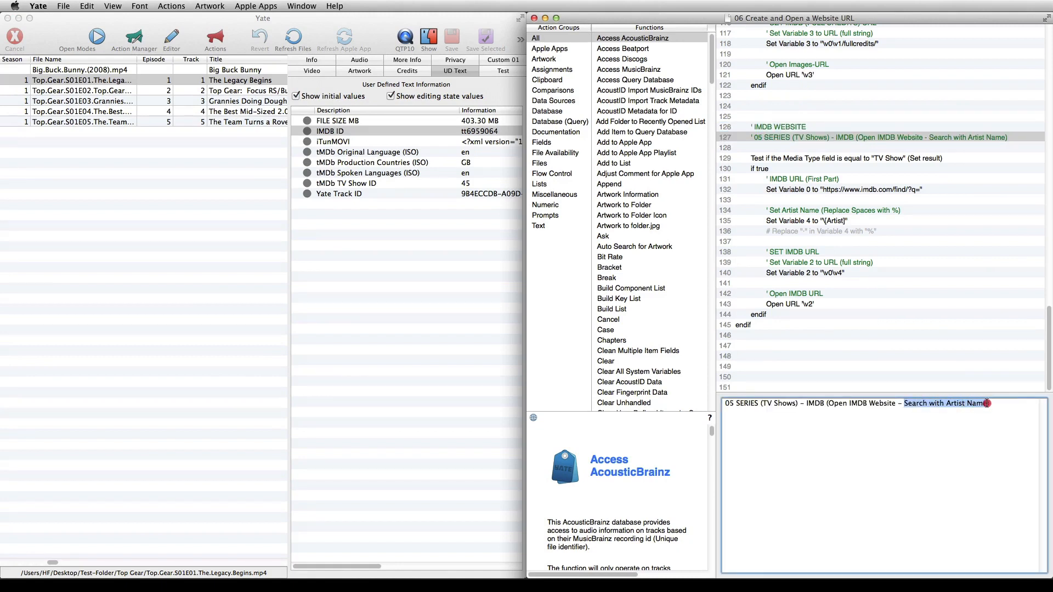
{"action": "left_click", "coordinate": [823, 159]}
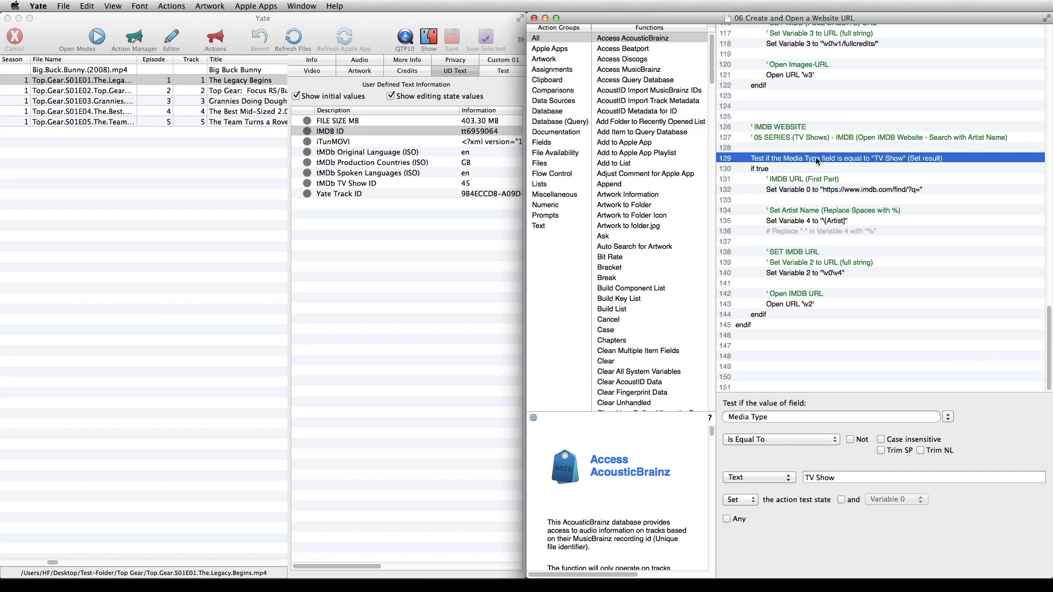
{"action": "left_click", "coordinate": [768, 169]}
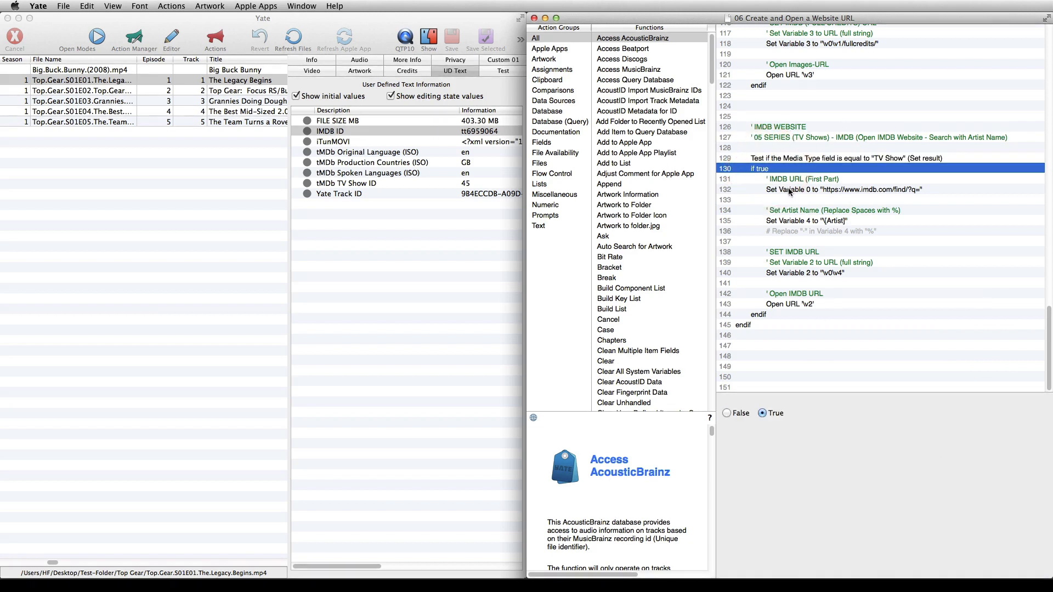
{"action": "left_click", "coordinate": [793, 189]}
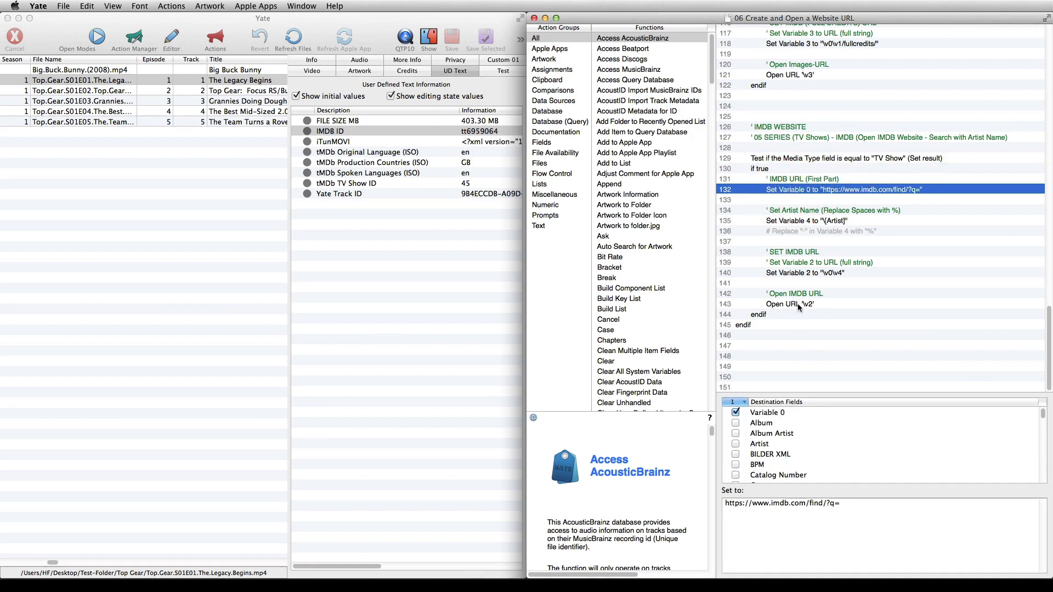
{"action": "left_click", "coordinate": [840, 503]}
{"action": "left_click_drag", "start_coordinate": [840, 503], "coordinate": [686, 503]}
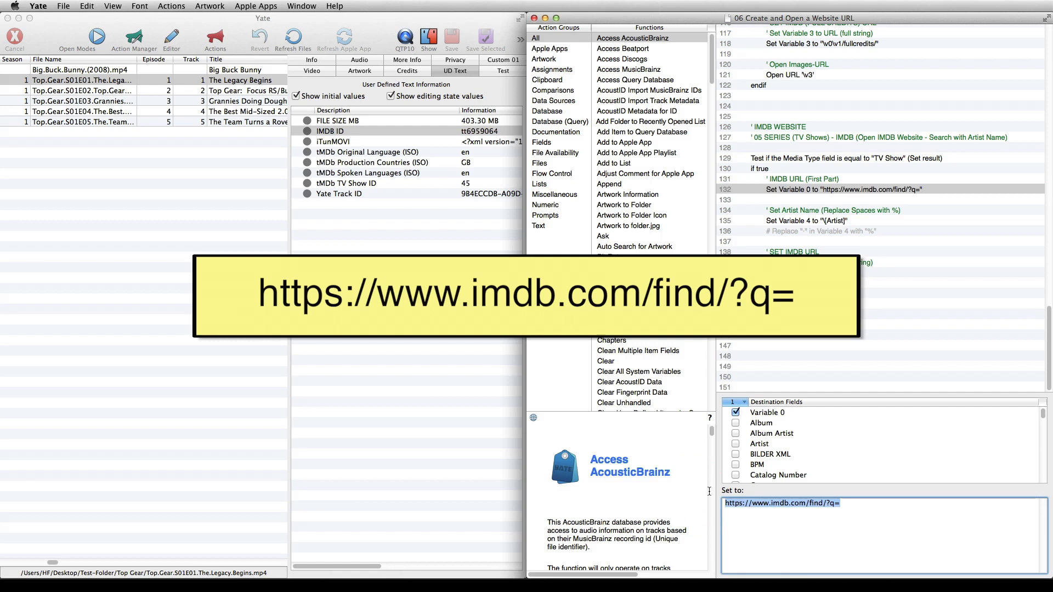
Set Variable 4's value to the Artist field by inserting \[Artist] as a Yate field
{"action": "left_click", "coordinate": [797, 220]}
{"action": "left_click_drag", "start_coordinate": [753, 504], "coordinate": [708, 503]}
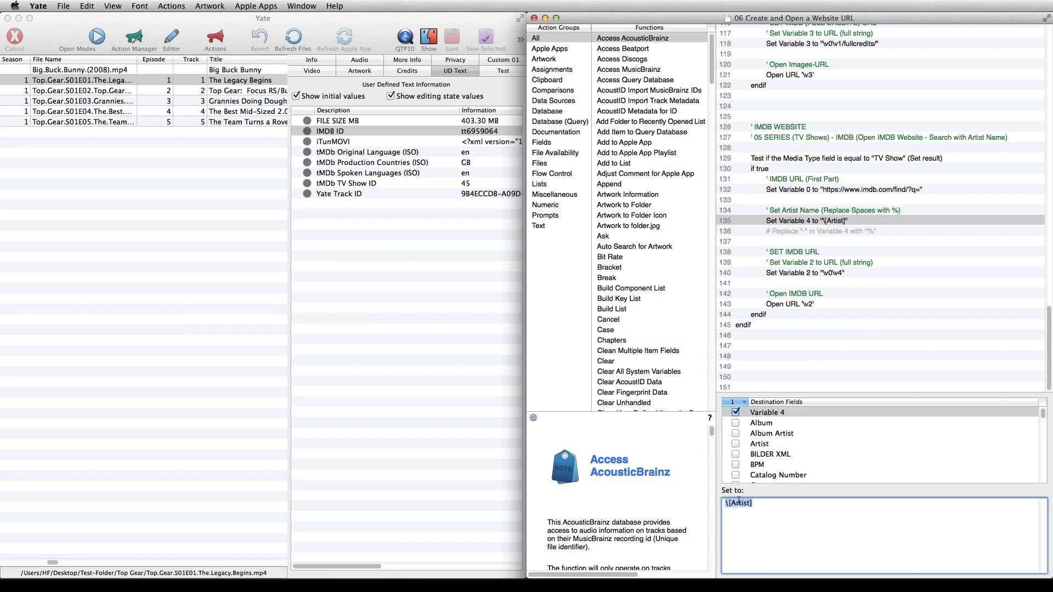
{"action": "right_click", "coordinate": [739, 504]}
{"action": "mouse_move", "coordinate": [768, 317]}
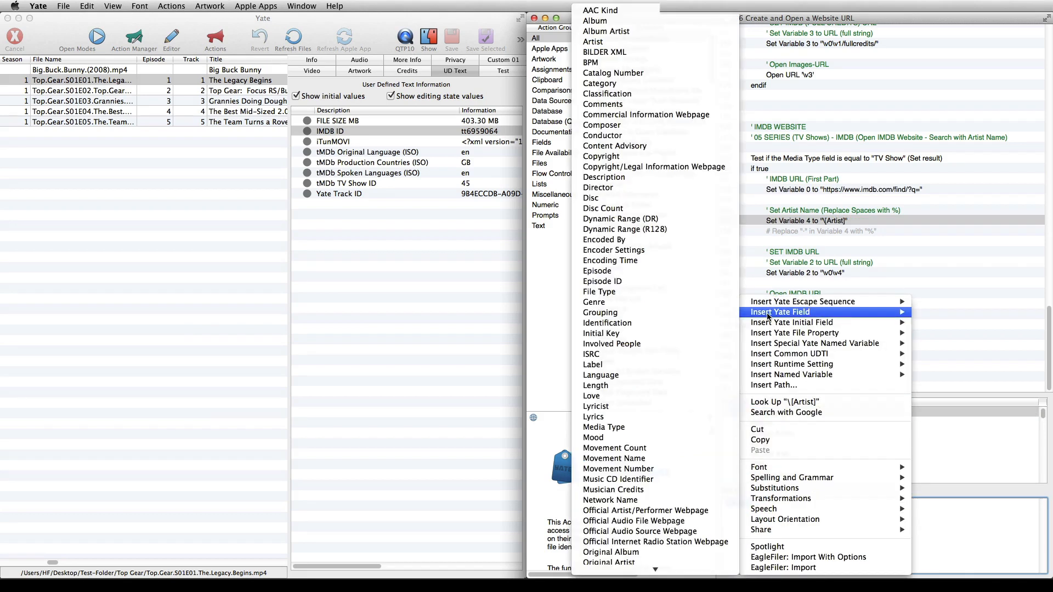
{"action": "left_click", "coordinate": [643, 42]}
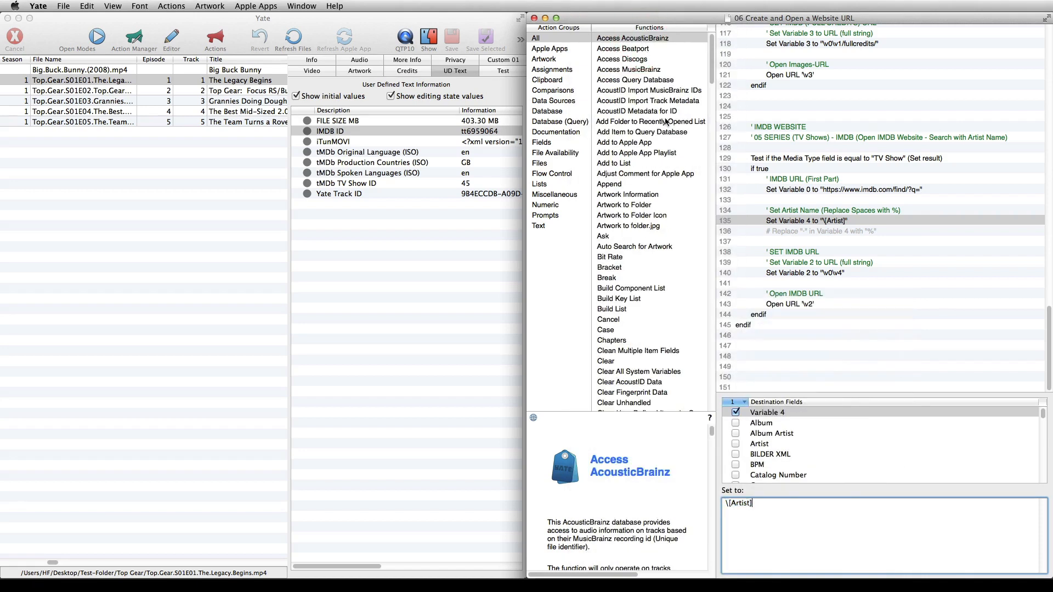
Review the Replace function's search and replacement text for Variable 4, leaving the function disabled
{"action": "left_click", "coordinate": [814, 231]}
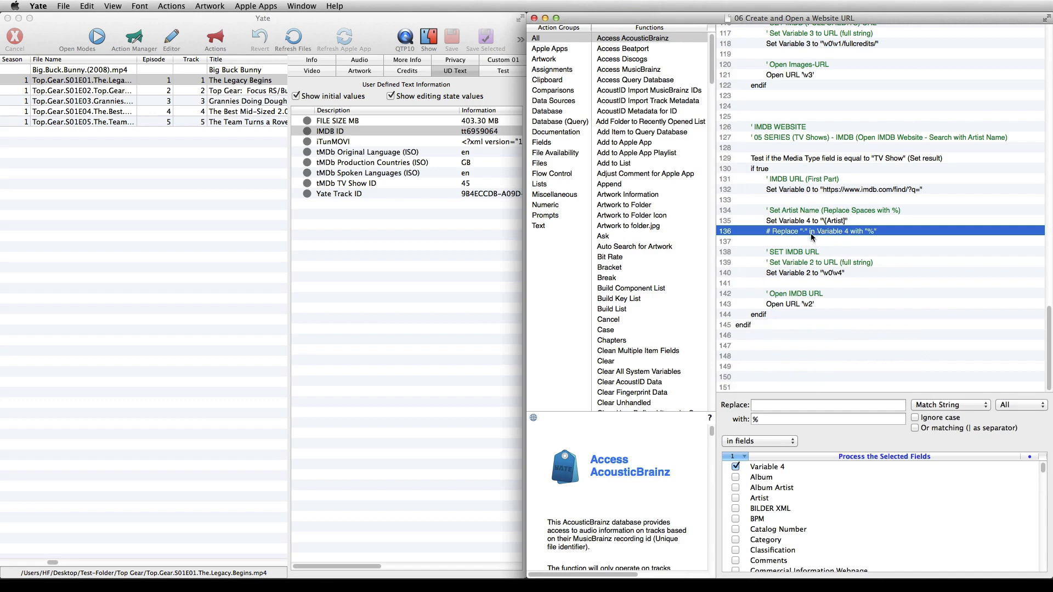
{"action": "left_click", "coordinate": [772, 404]}
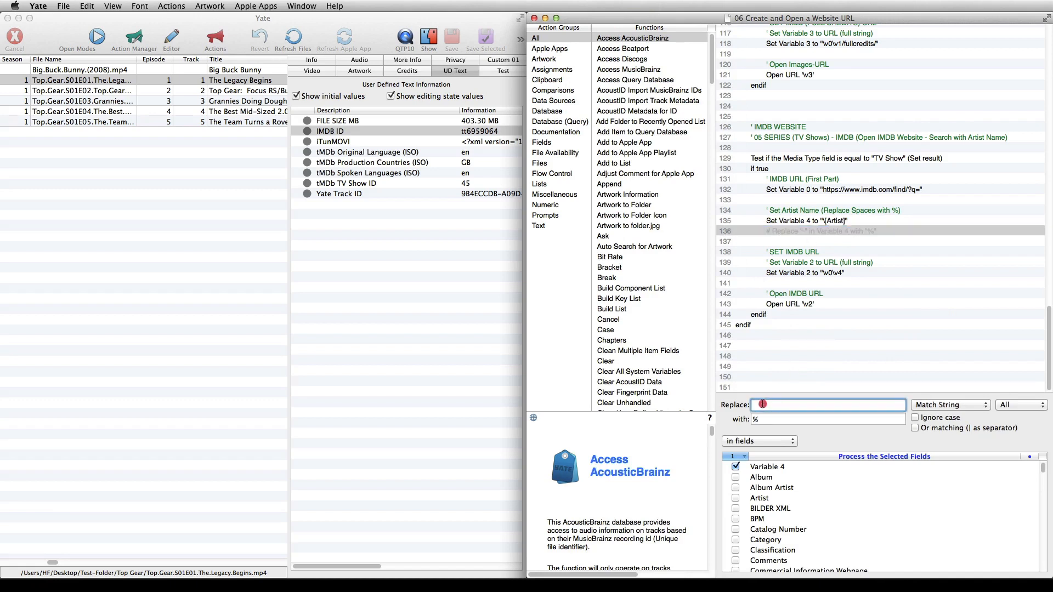
{"action": "left_click", "coordinate": [742, 404]}
{"action": "key", "text": "Tab"}
{"action": "left_click", "coordinate": [746, 418]}
{"action": "left_click", "coordinate": [837, 231]}
{"action": "right_click", "coordinate": [837, 232]}
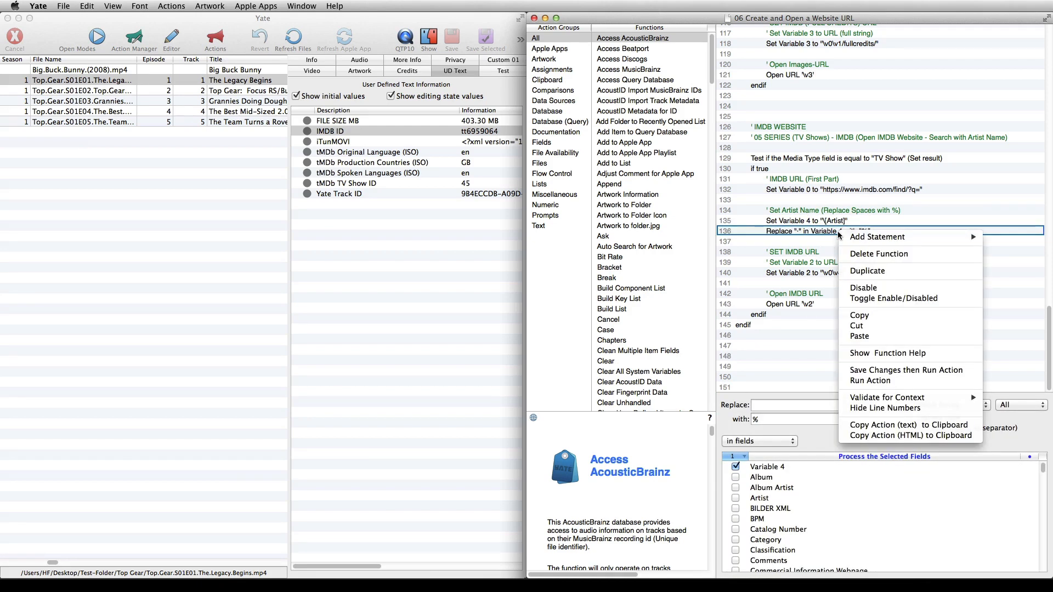
{"action": "left_click", "coordinate": [847, 286]}
Review the Set Variable 2 function that builds the full search URL and the Open URL function that uses it
{"action": "left_click", "coordinate": [818, 272]}
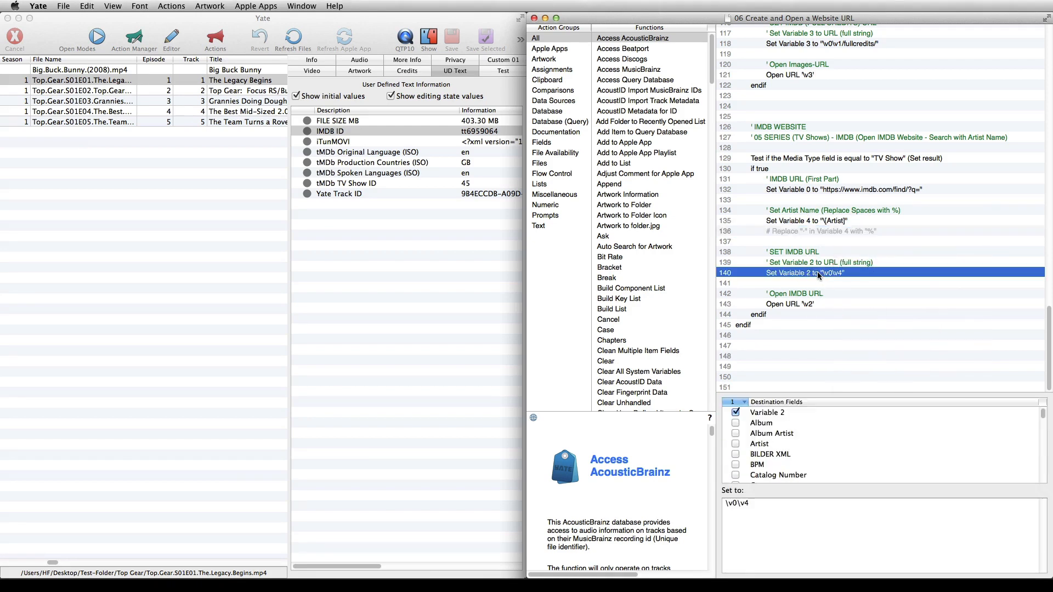
{"action": "key", "text": "Tab"}
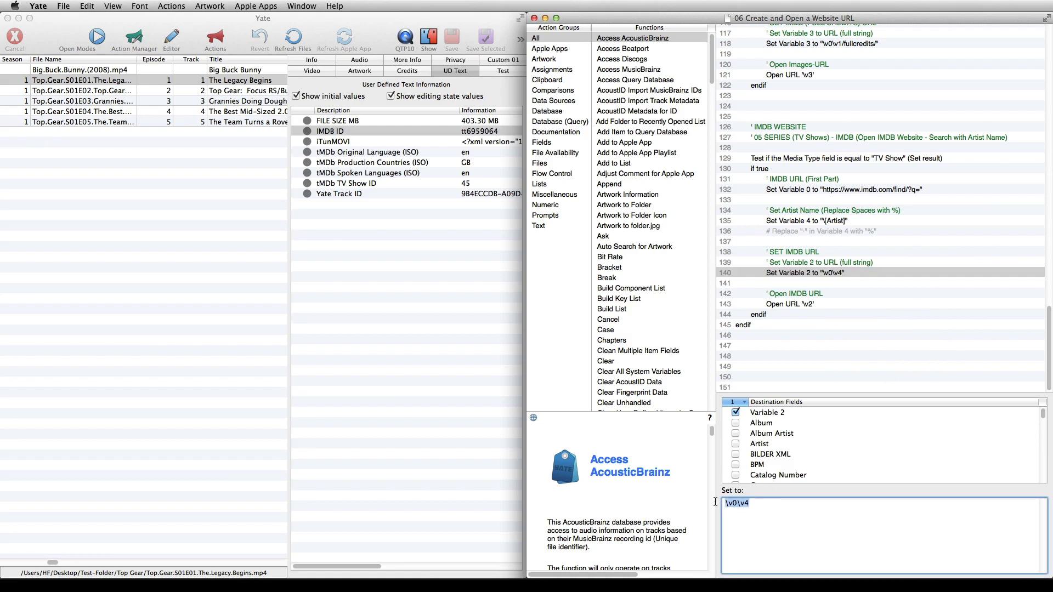
{"action": "left_click", "coordinate": [805, 304]}
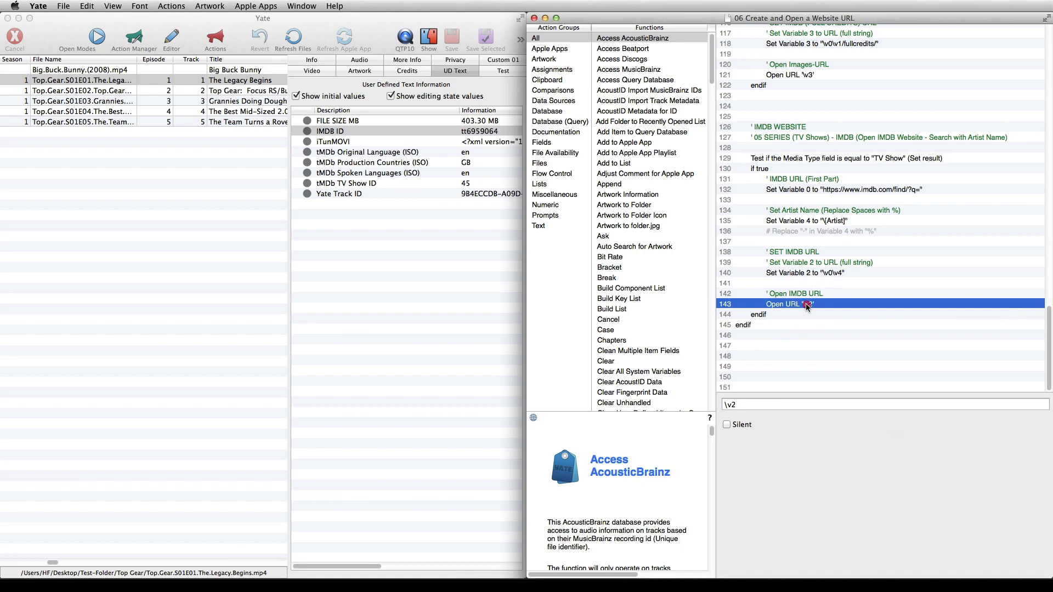
Run the action on the Top Gear episode, open the 2002 Top Gear series from the IMDb results, view its poster and return to Yate
{"action": "right_click", "coordinate": [805, 304]}
{"action": "left_click", "coordinate": [833, 445]}
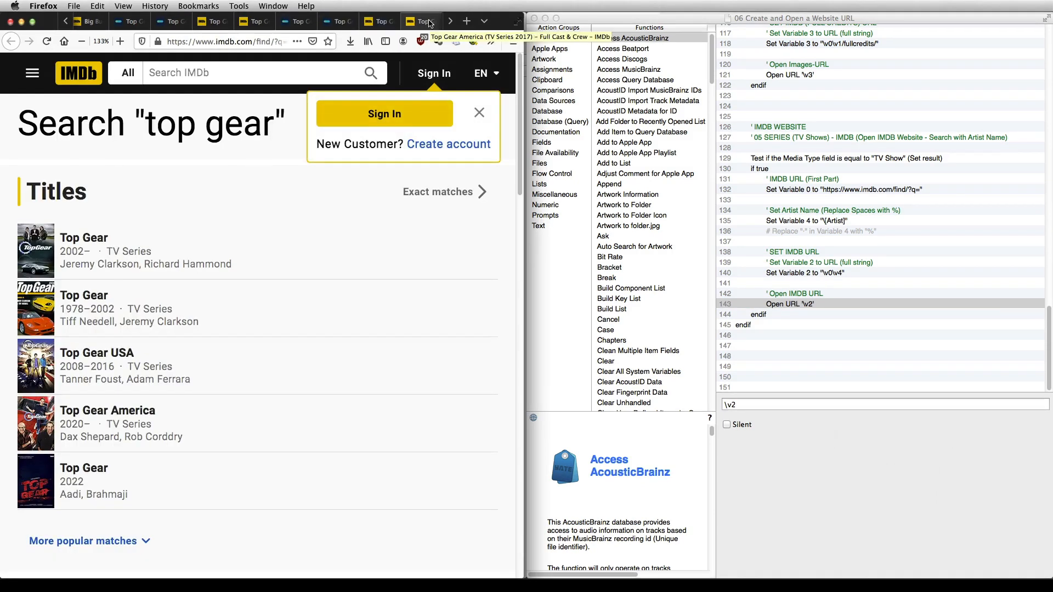
{"action": "left_click", "coordinate": [39, 235]}
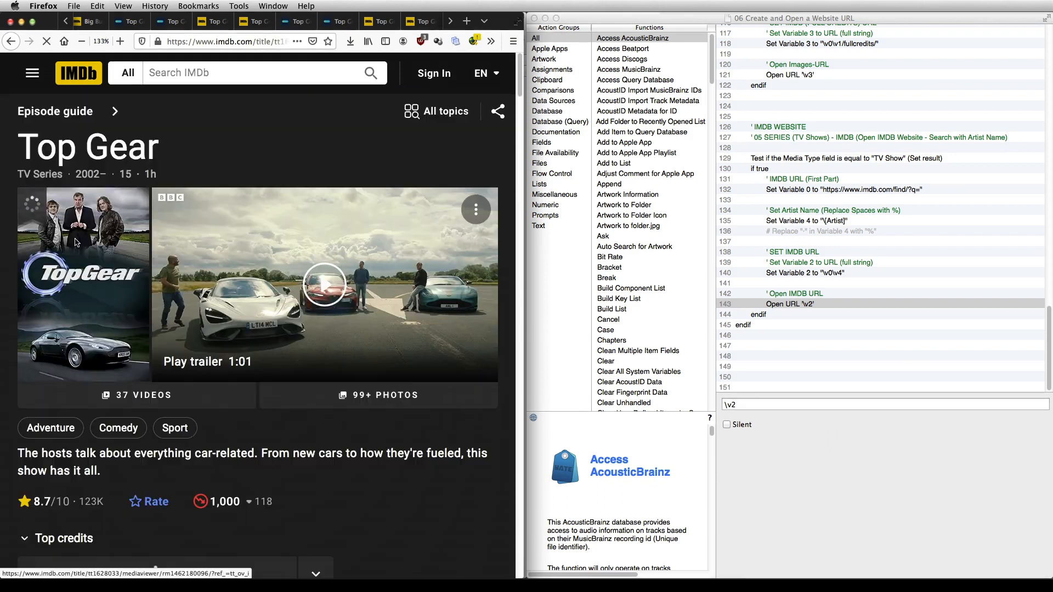
{"action": "left_click", "coordinate": [40, 235]}
{"action": "left_click", "coordinate": [43, 80]}
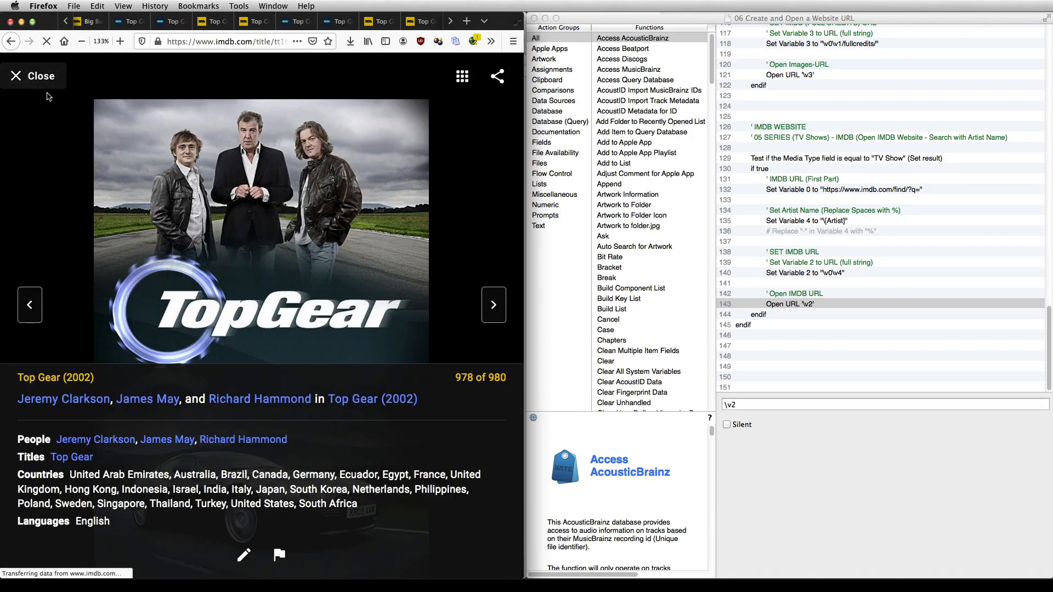
{"action": "key", "text": "super+Tab"}
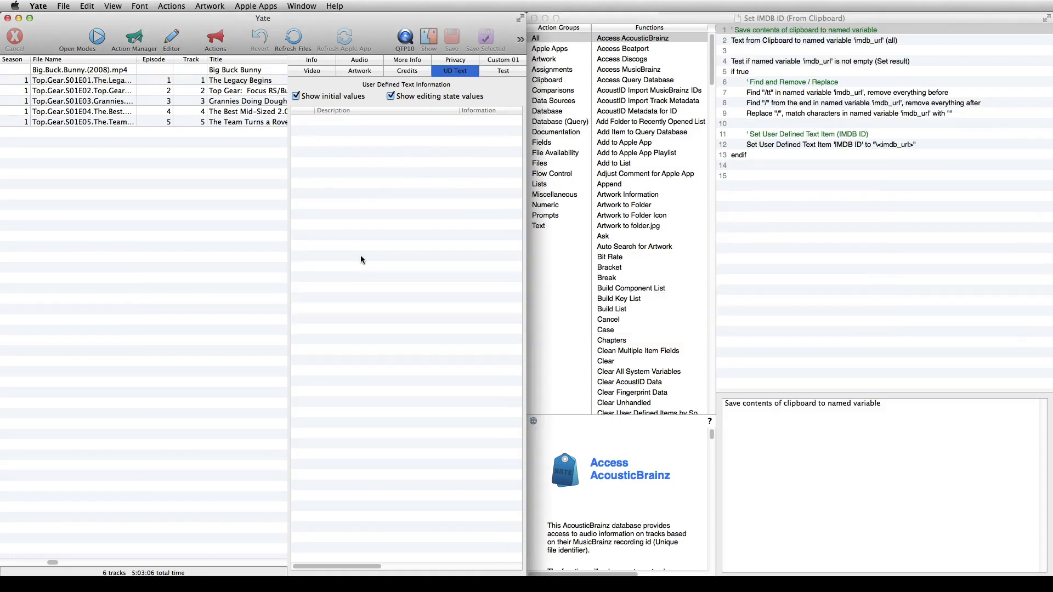
Examine the first comment and clipboard line of the Set IMDB ID action and locate Text from Clipboard among the Clipboard functions
{"action": "left_click", "coordinate": [803, 31]}
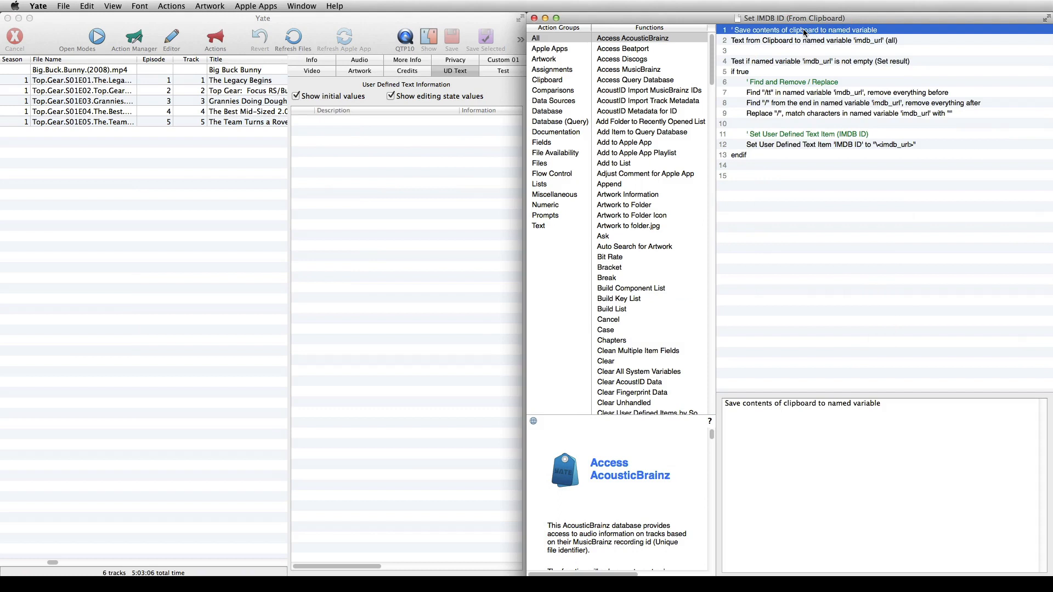
{"action": "left_click", "coordinate": [802, 40]}
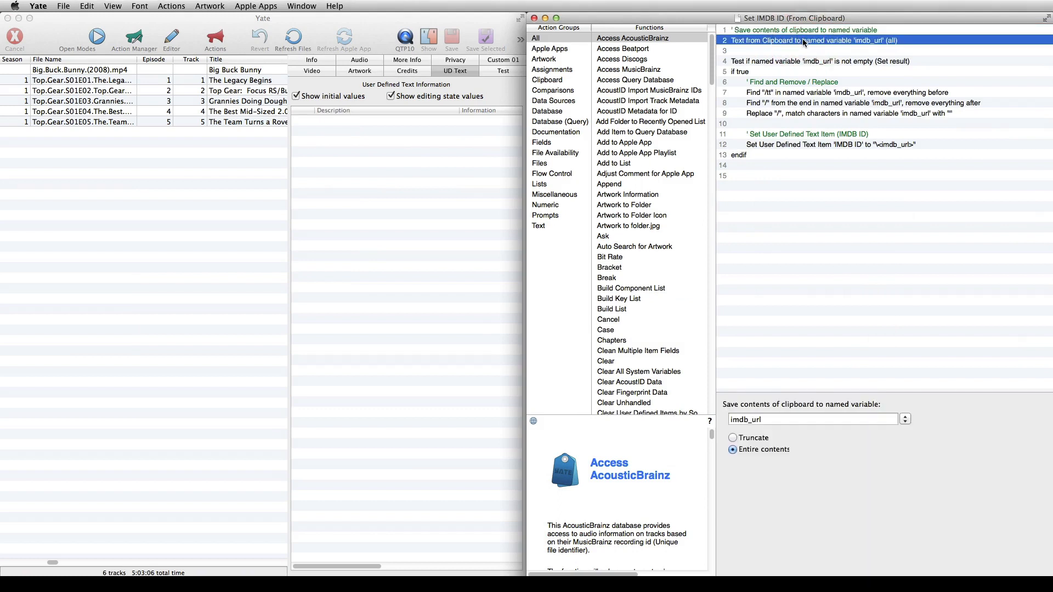
{"action": "left_click", "coordinate": [559, 80]}
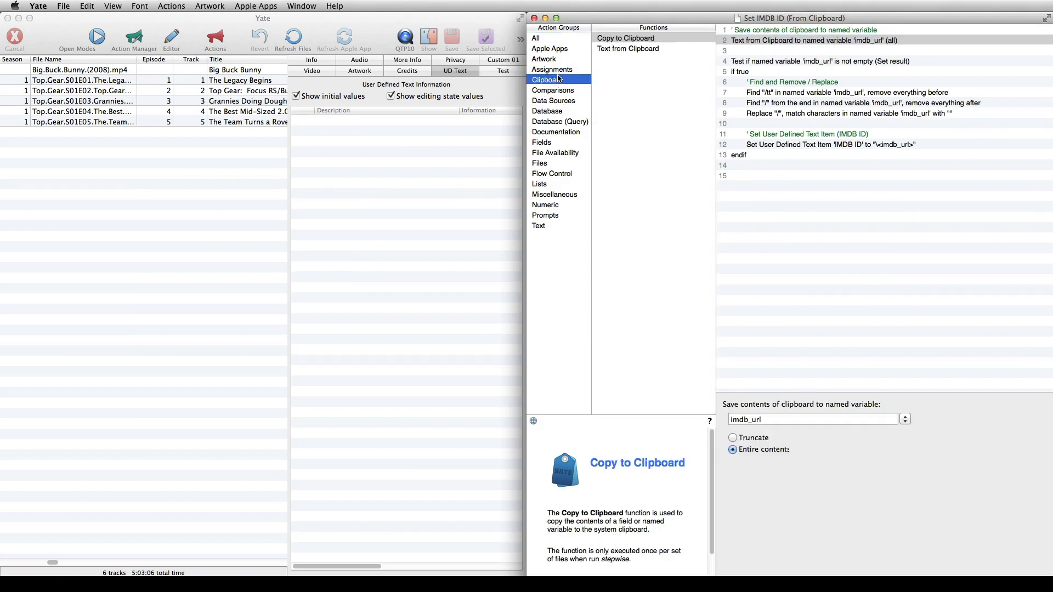
{"action": "left_click", "coordinate": [627, 47]}
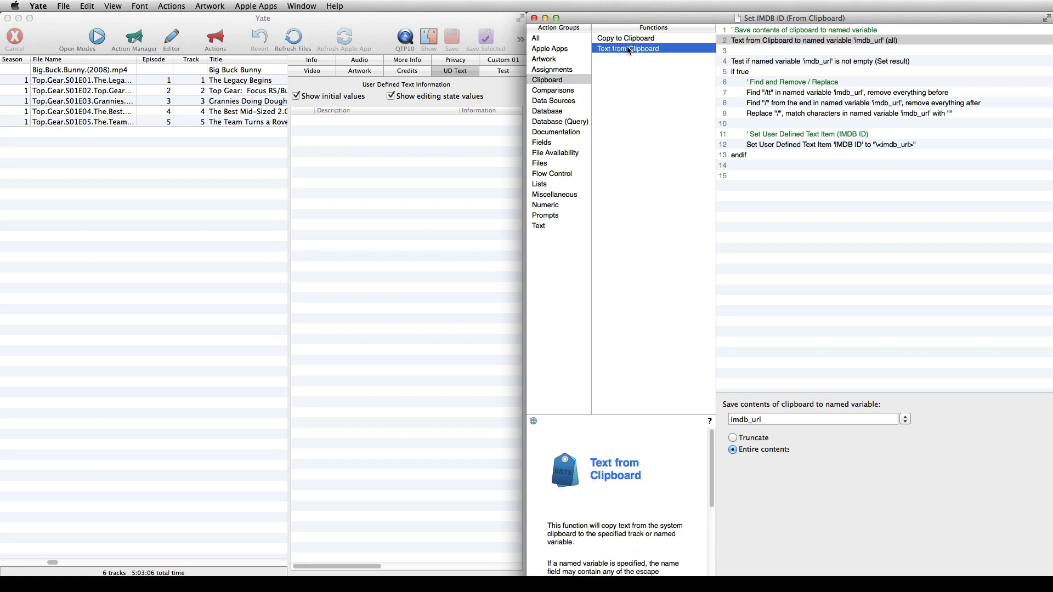
Review the Text from Clipboard settings: the Named Variable destination, the name imdb_url and the Entire contents option
{"action": "left_click", "coordinate": [811, 41]}
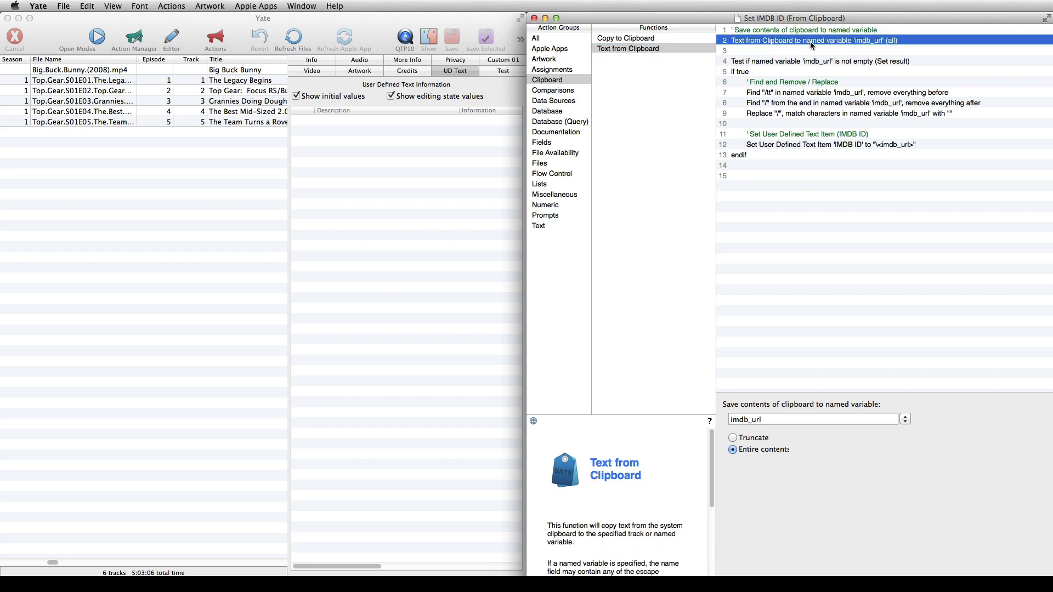
{"action": "left_click", "coordinate": [905, 420]}
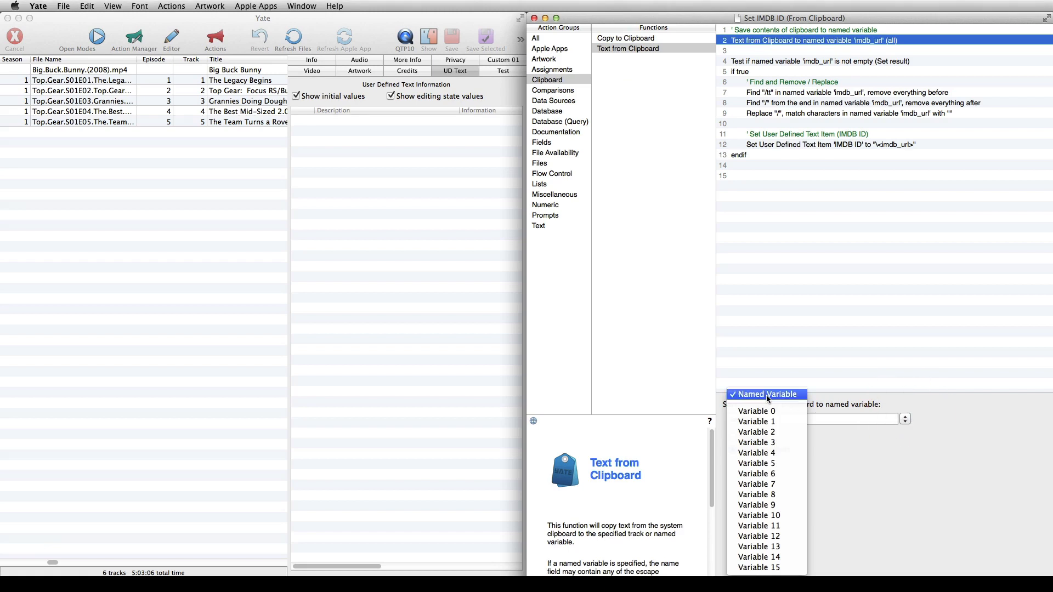
{"action": "left_click", "coordinate": [766, 395]}
{"action": "double_click", "coordinate": [729, 419]}
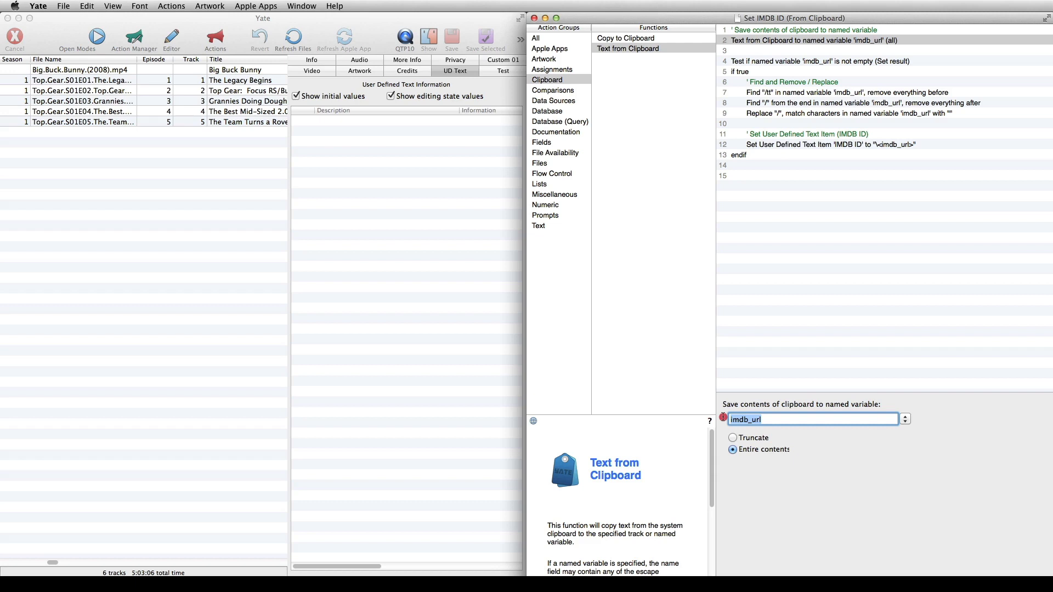
{"action": "left_click", "coordinate": [732, 449]}
Examine the Compare Text Test that checks whether imdb_url is not empty, along with its if true condition
{"action": "left_click", "coordinate": [768, 62]}
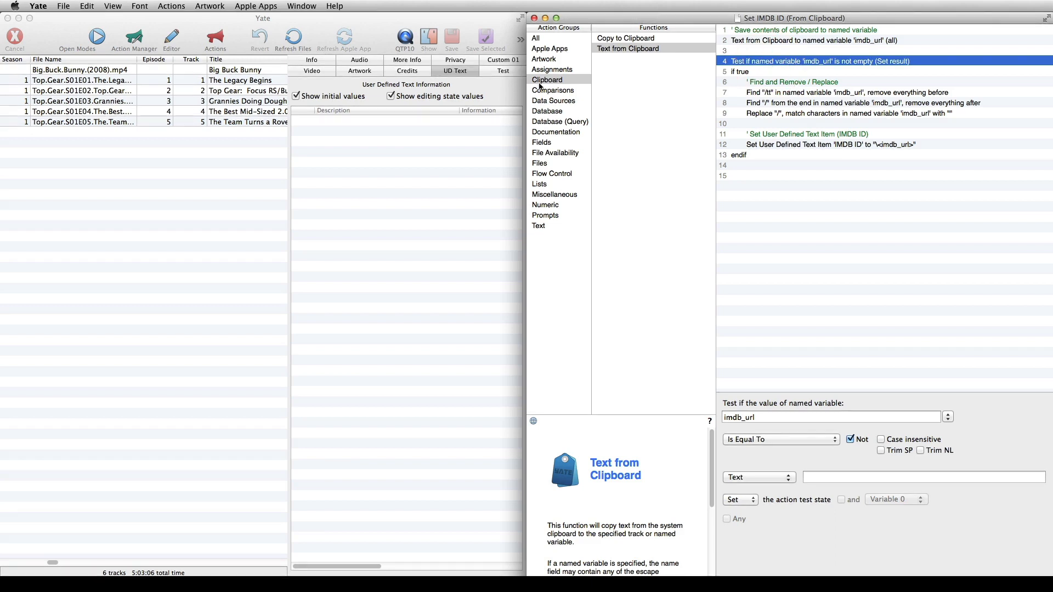
{"action": "left_click", "coordinate": [554, 90]}
{"action": "left_click", "coordinate": [614, 80]}
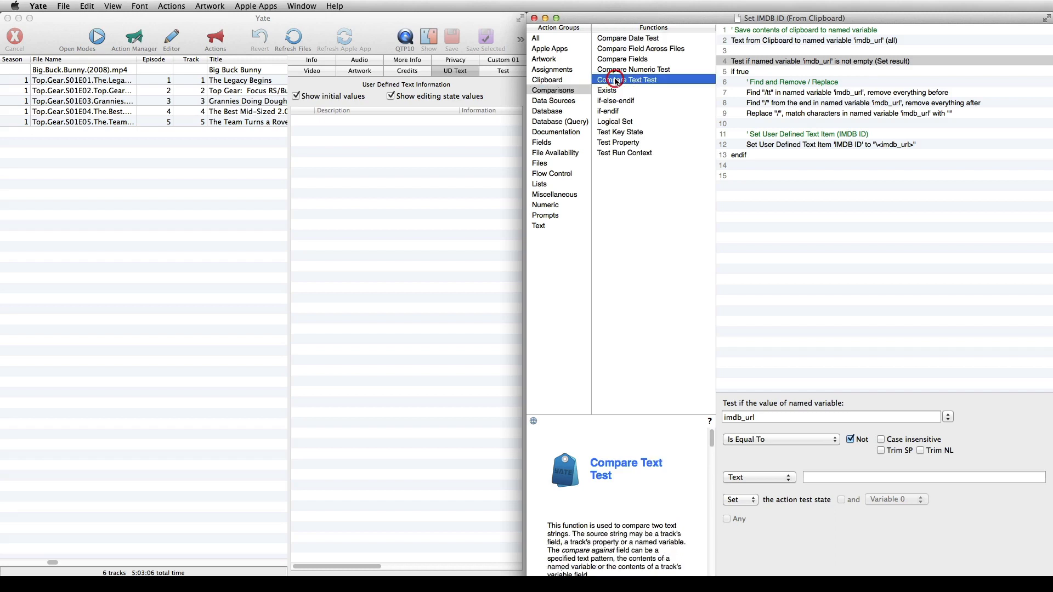
{"action": "left_click", "coordinate": [776, 60]}
{"action": "double_click", "coordinate": [741, 417]}
{"action": "left_click_drag", "start_coordinate": [741, 418], "coordinate": [720, 417]}
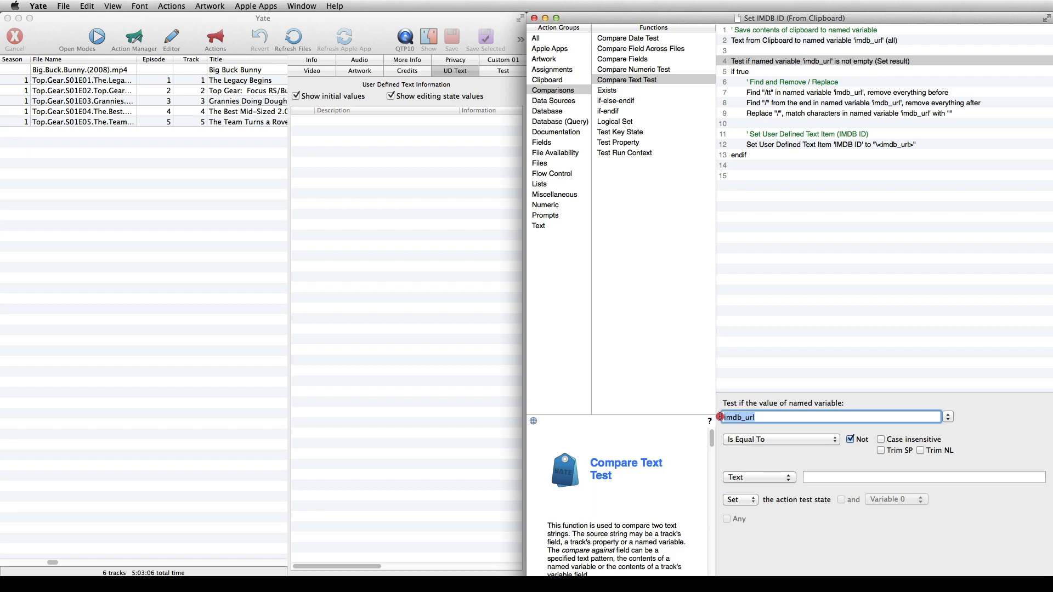
{"action": "left_click", "coordinate": [756, 438]}
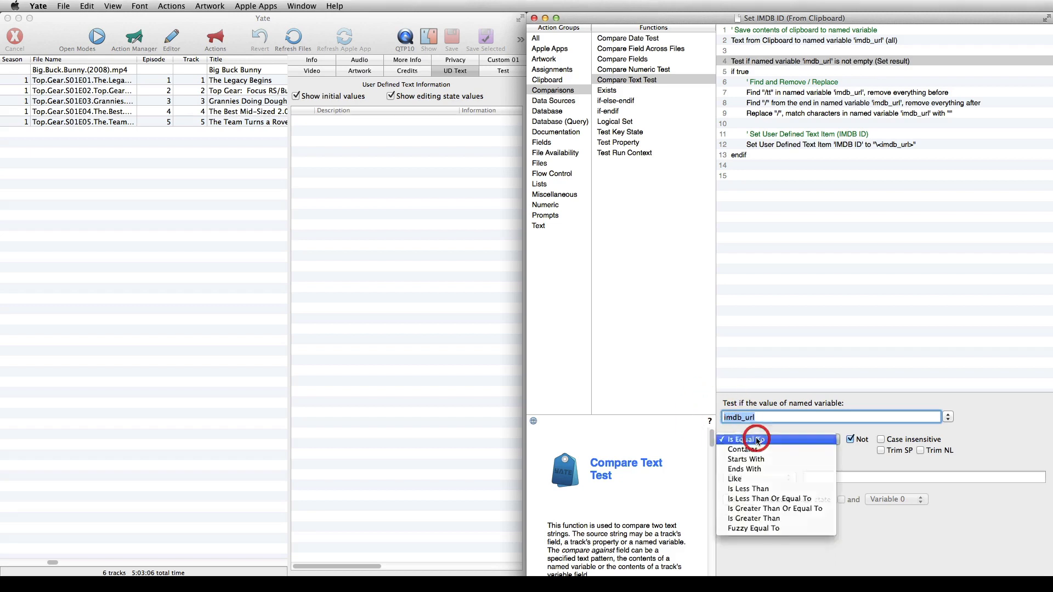
{"action": "left_click", "coordinate": [851, 438]}
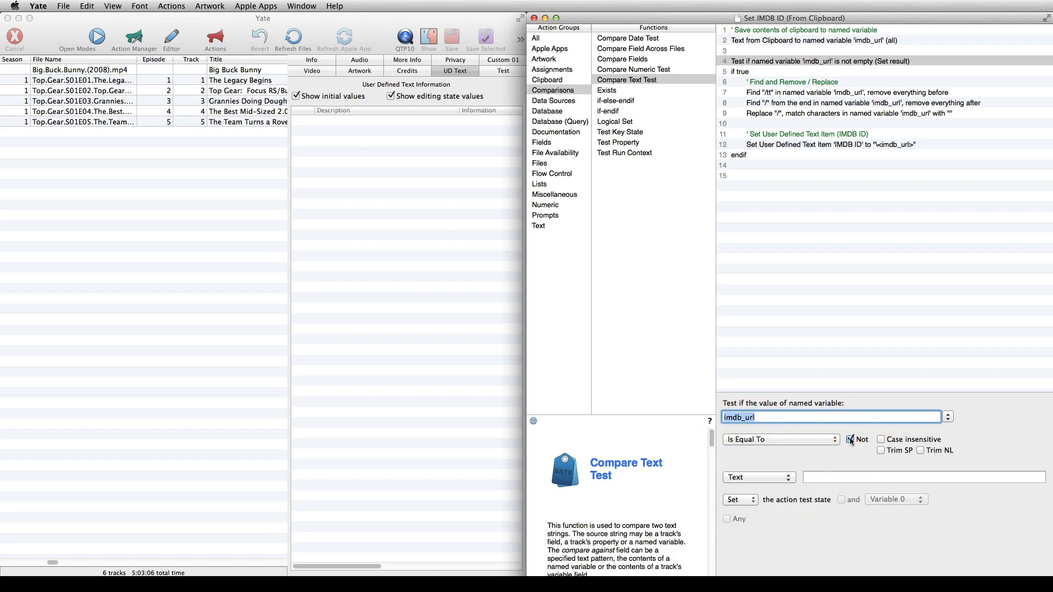
{"action": "left_click", "coordinate": [810, 476]}
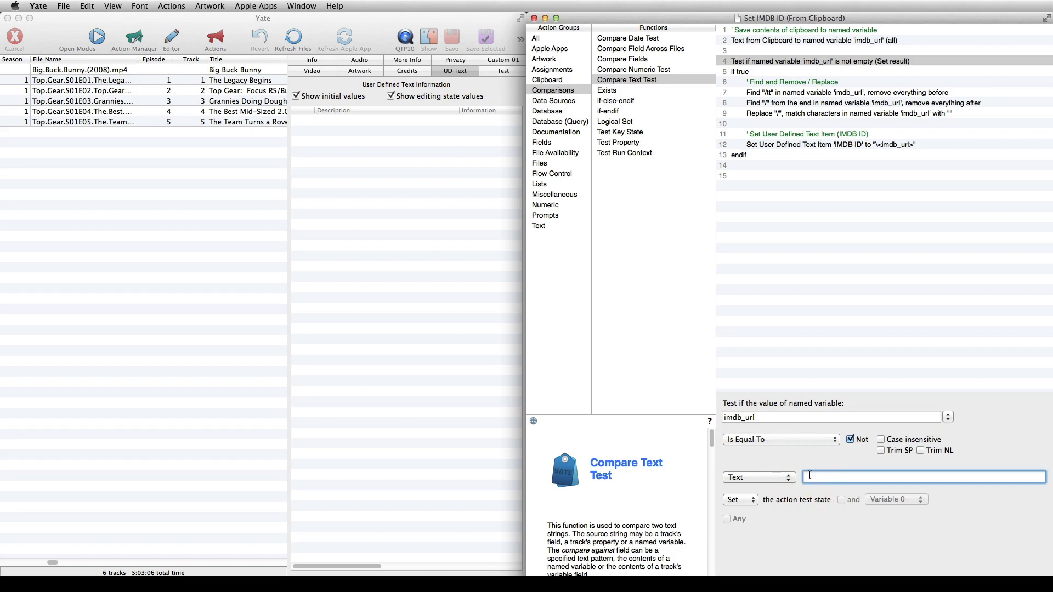
{"action": "left_click", "coordinate": [735, 72]}
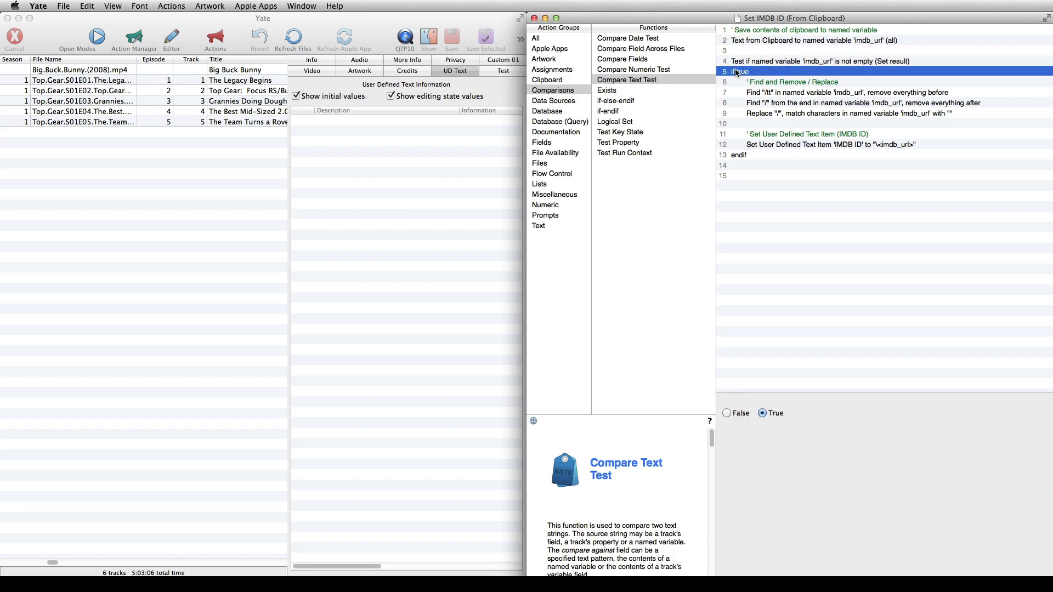
Examine the first Find and Remove statement that strips everything before "/tt" in imdb_url, and locate its function among the Text functions
{"action": "left_click", "coordinate": [795, 93]}
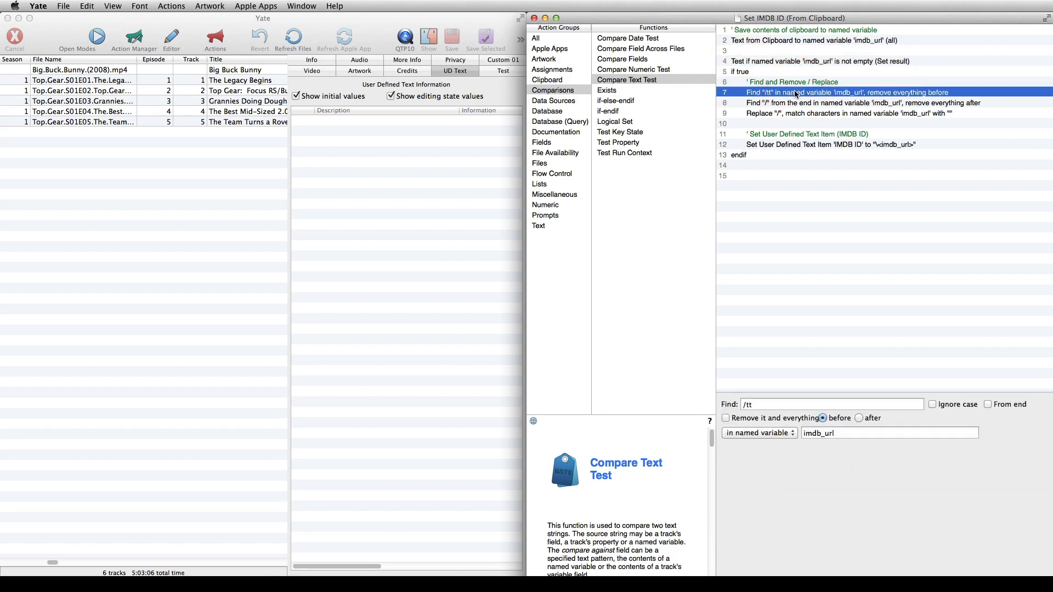
{"action": "left_click", "coordinate": [546, 225]}
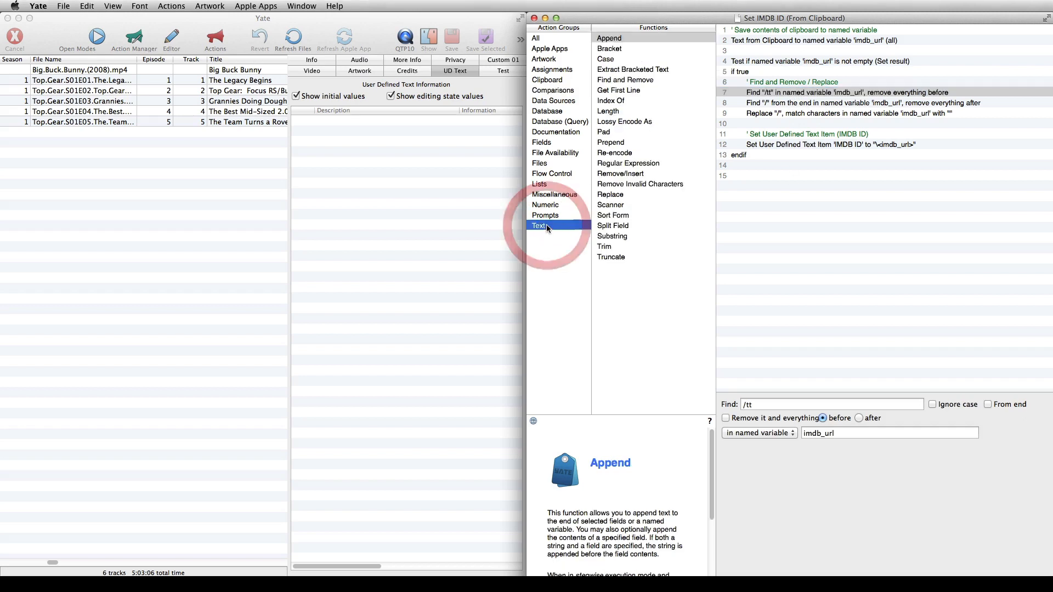
{"action": "left_click", "coordinate": [651, 81]}
{"action": "left_click", "coordinate": [792, 93]}
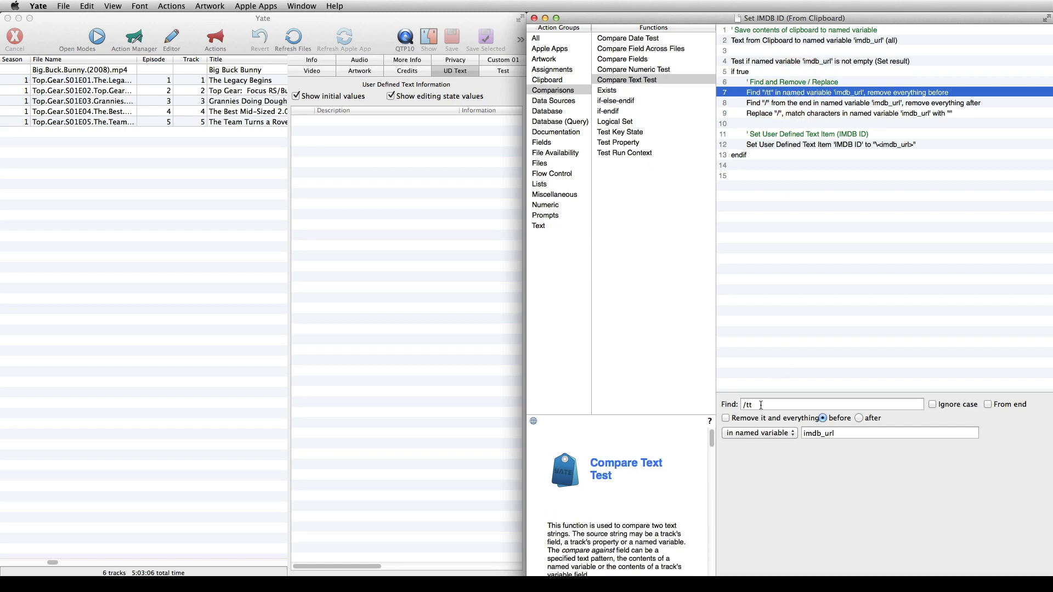
{"action": "left_click", "coordinate": [735, 404]}
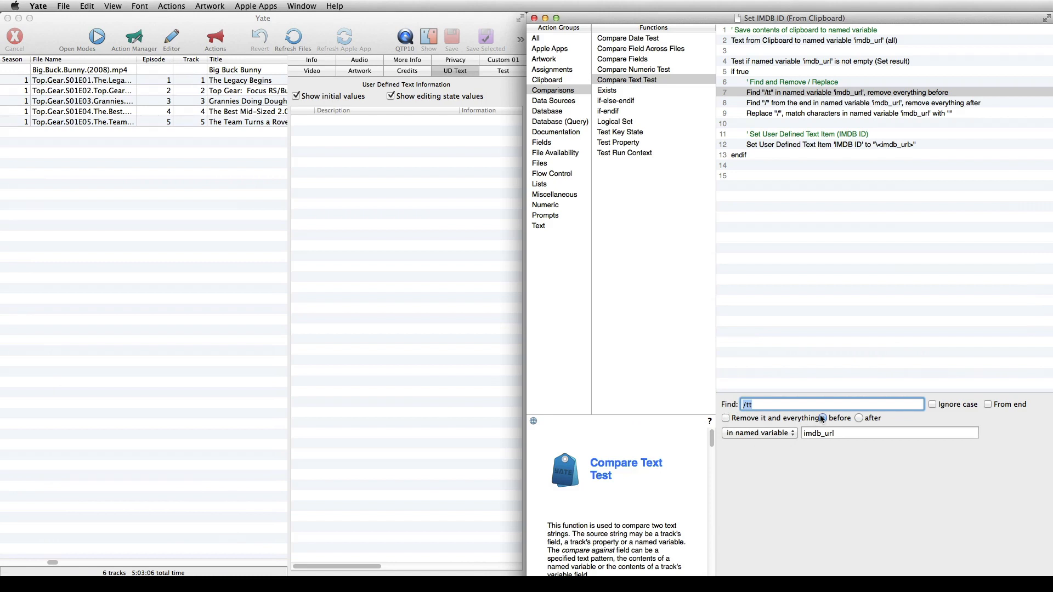
{"action": "double_click", "coordinate": [804, 434]}
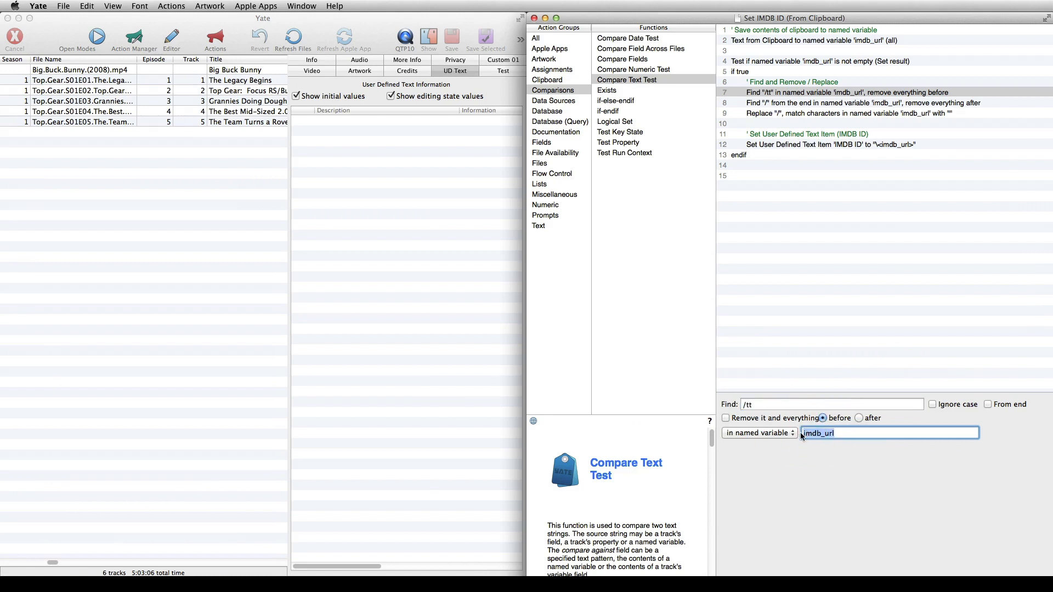
Examine the second Find and Remove statement, including its "/" search text, From end option, after setting and imdb_url variable
{"action": "left_click", "coordinate": [796, 104]}
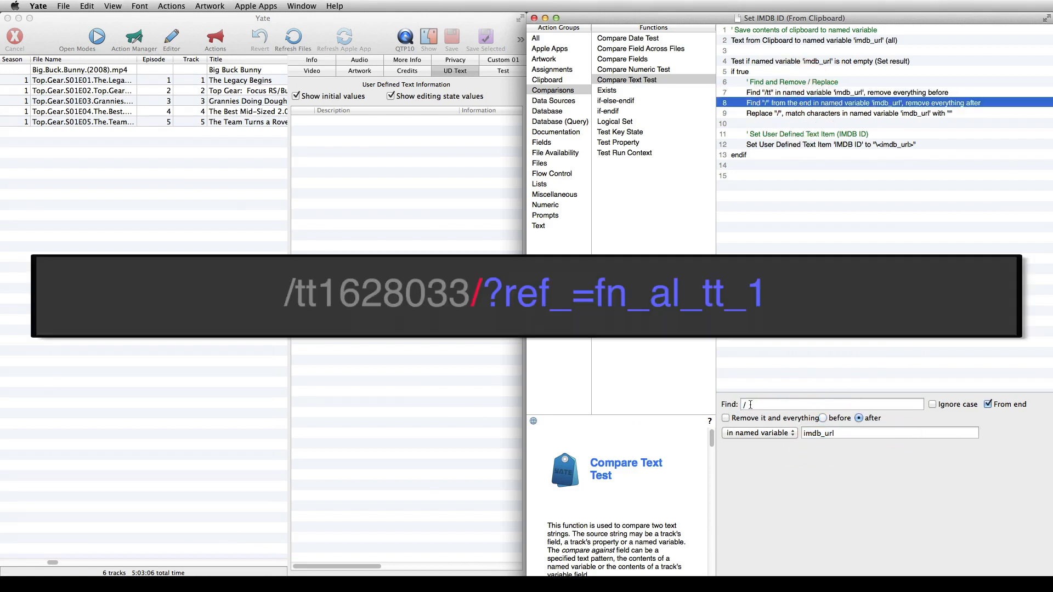
{"action": "left_click", "coordinate": [739, 404]}
{"action": "double_click", "coordinate": [987, 405]}
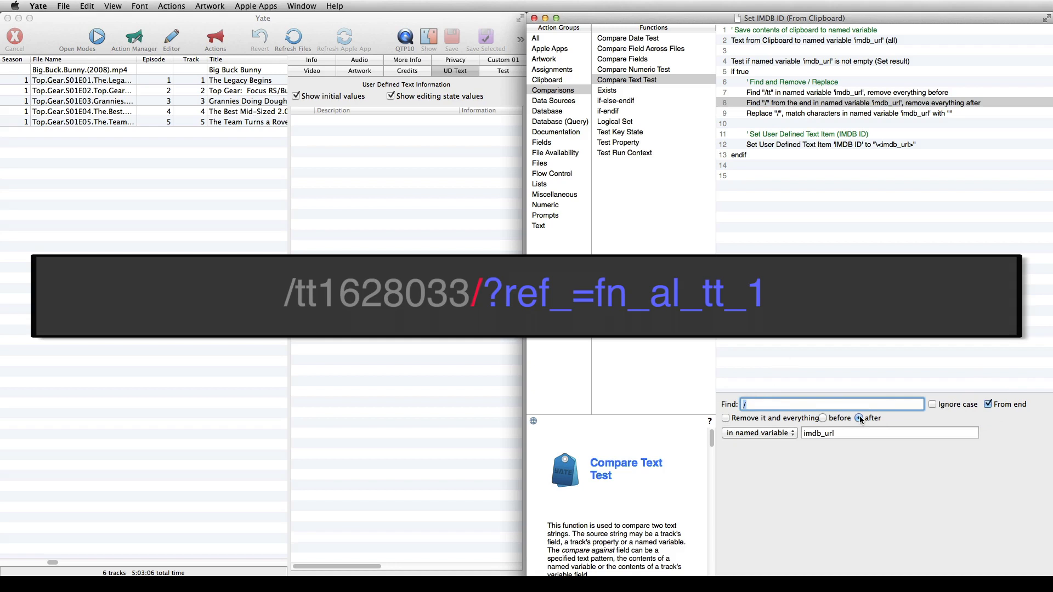
{"action": "left_click", "coordinate": [801, 432]}
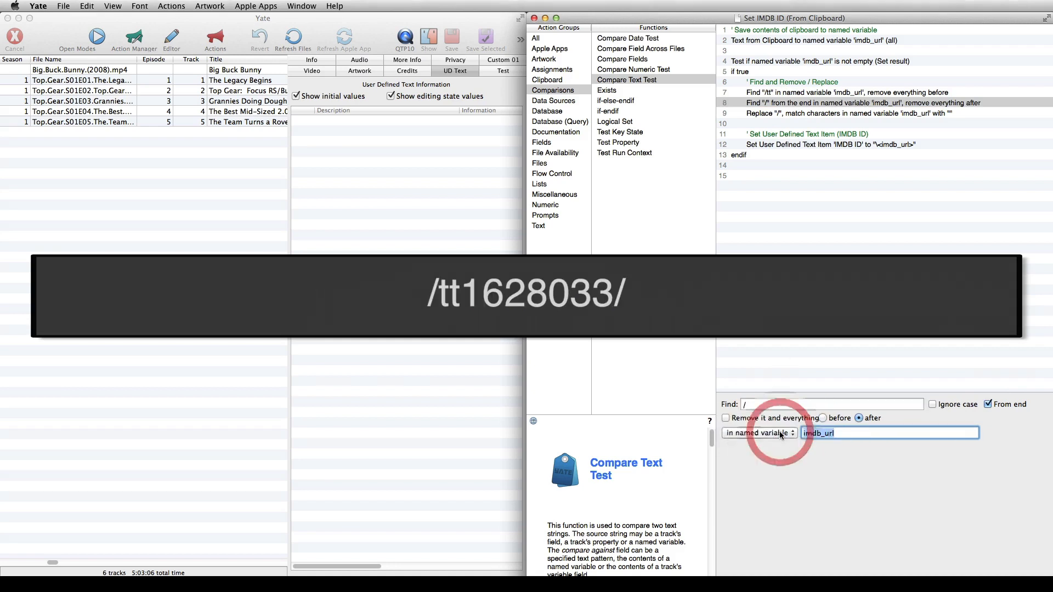
Examine the Replace statement for "/" in imdb_url, checking its Match Characters mode and empty replacement text
{"action": "left_click", "coordinate": [804, 114]}
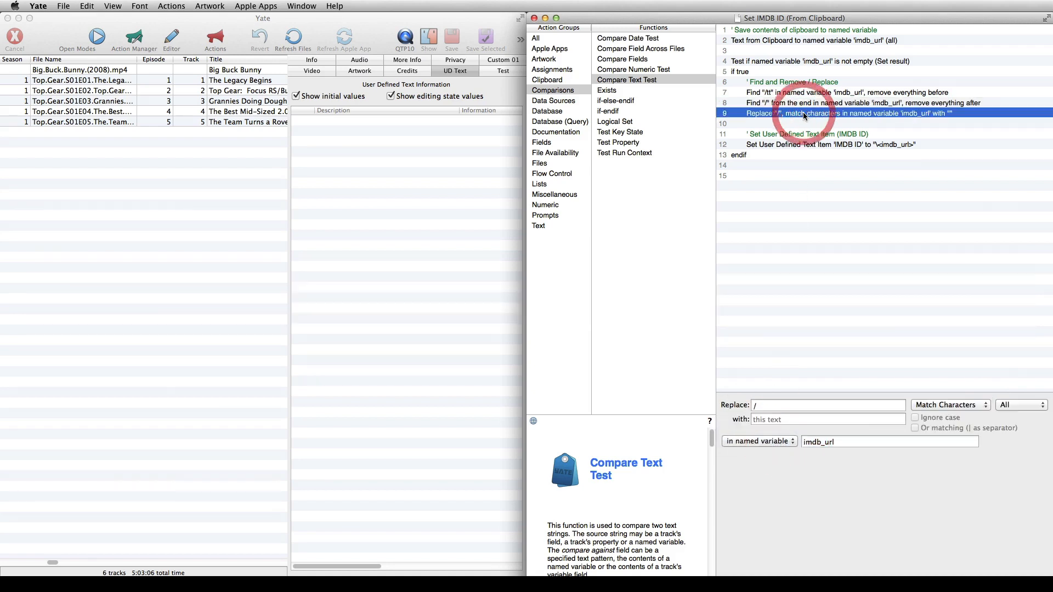
{"action": "left_click", "coordinate": [762, 405]}
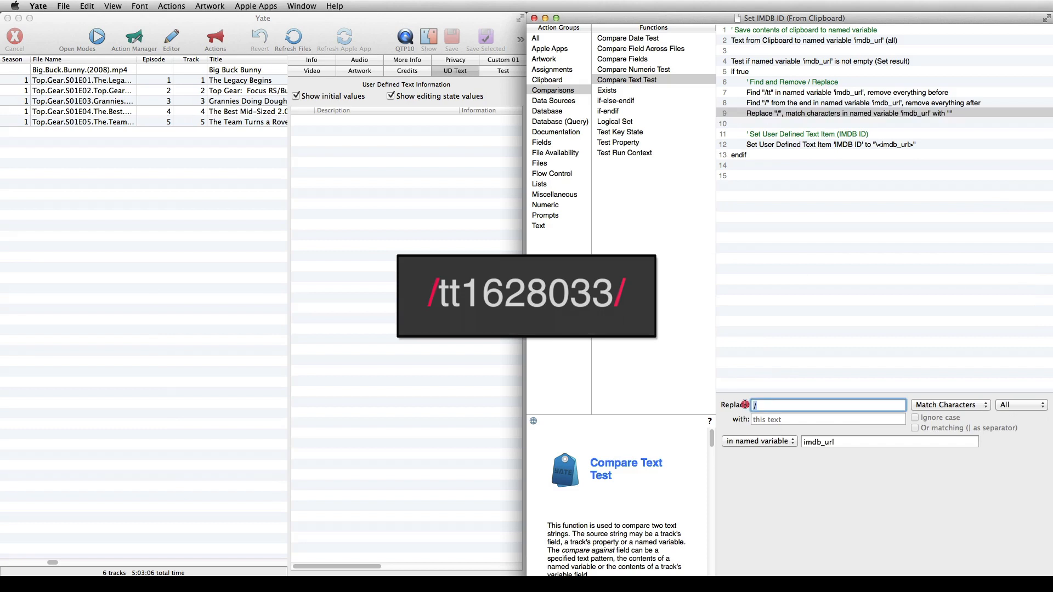
{"action": "left_click", "coordinate": [971, 406]}
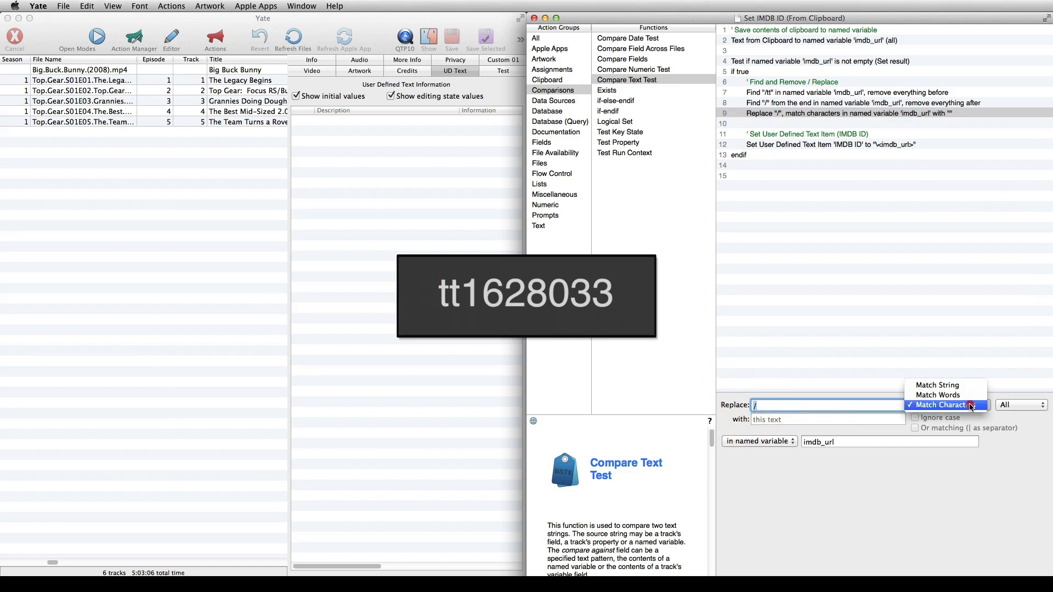
{"action": "left_click", "coordinate": [971, 406]}
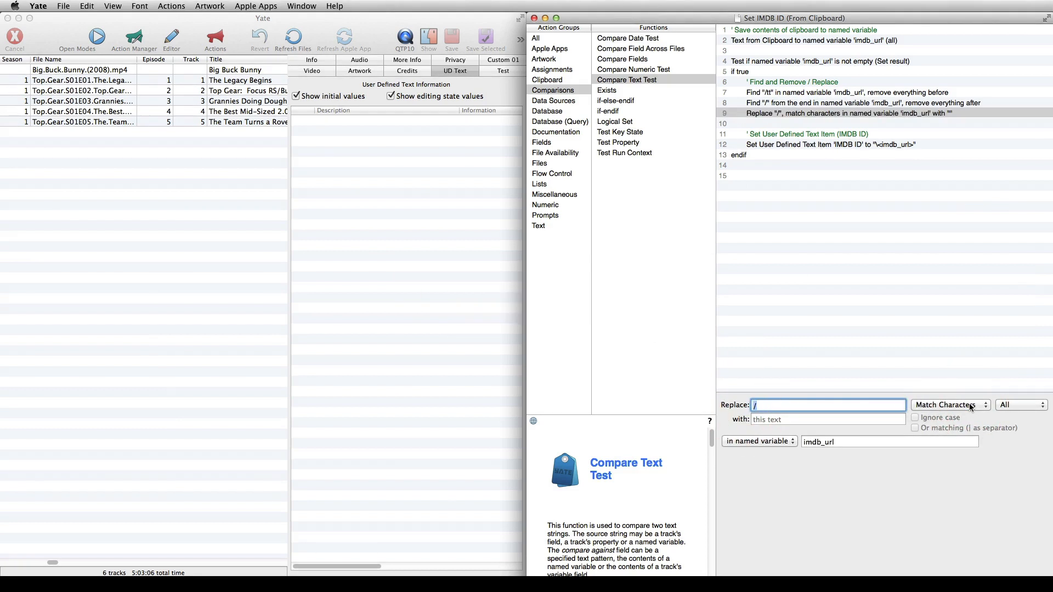
{"action": "left_click", "coordinate": [788, 420]}
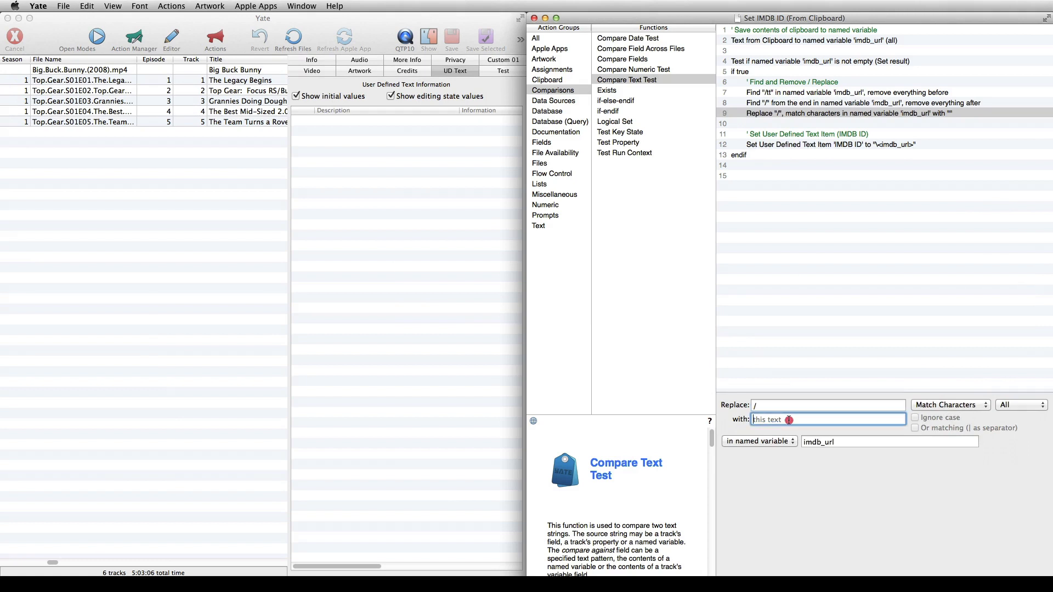
Examine the Set User Defined Text Item statement for IMDB ID and look up User Defined Fields among the Assignments functions
{"action": "left_click", "coordinate": [800, 144]}
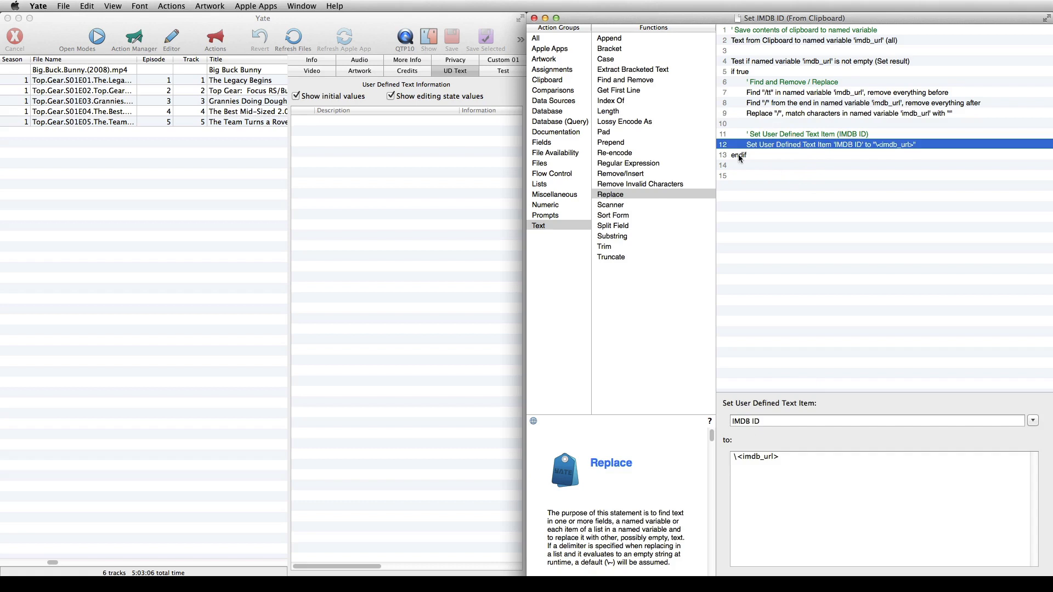
{"action": "left_click", "coordinate": [548, 69]}
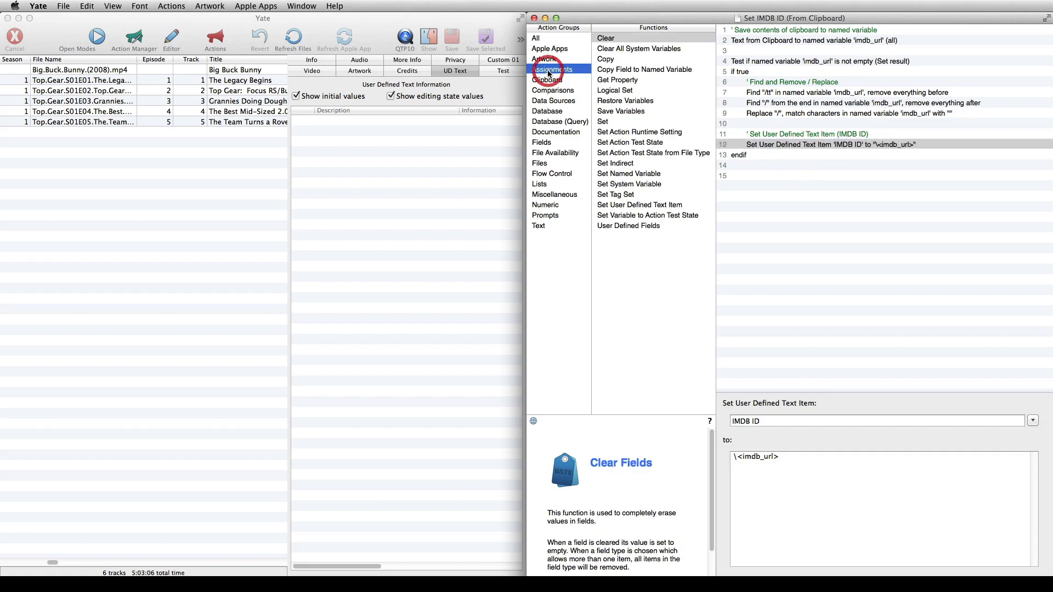
{"action": "left_click", "coordinate": [639, 227]}
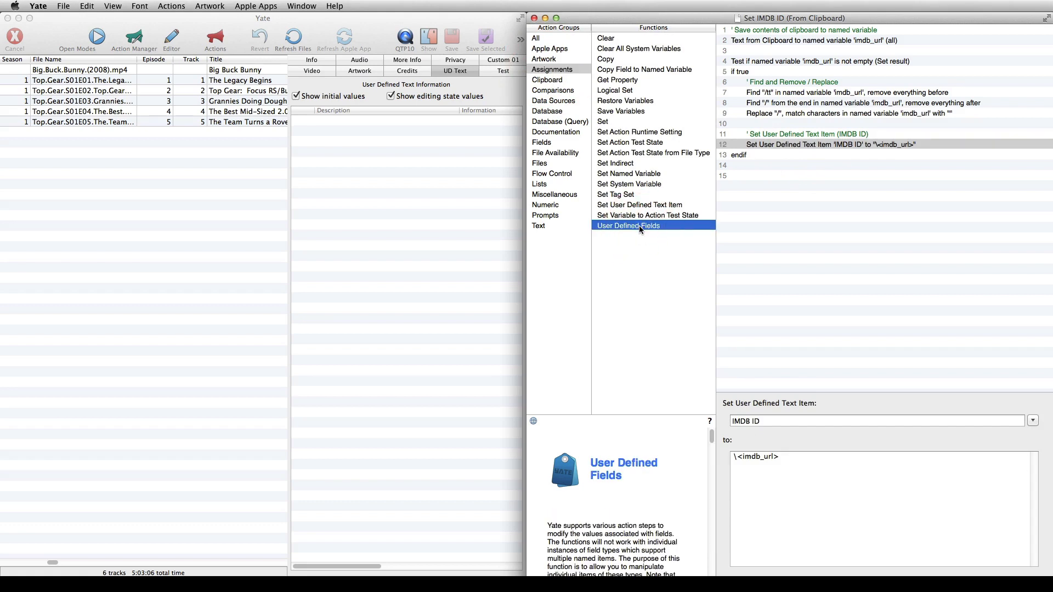
{"action": "left_click", "coordinate": [817, 144]}
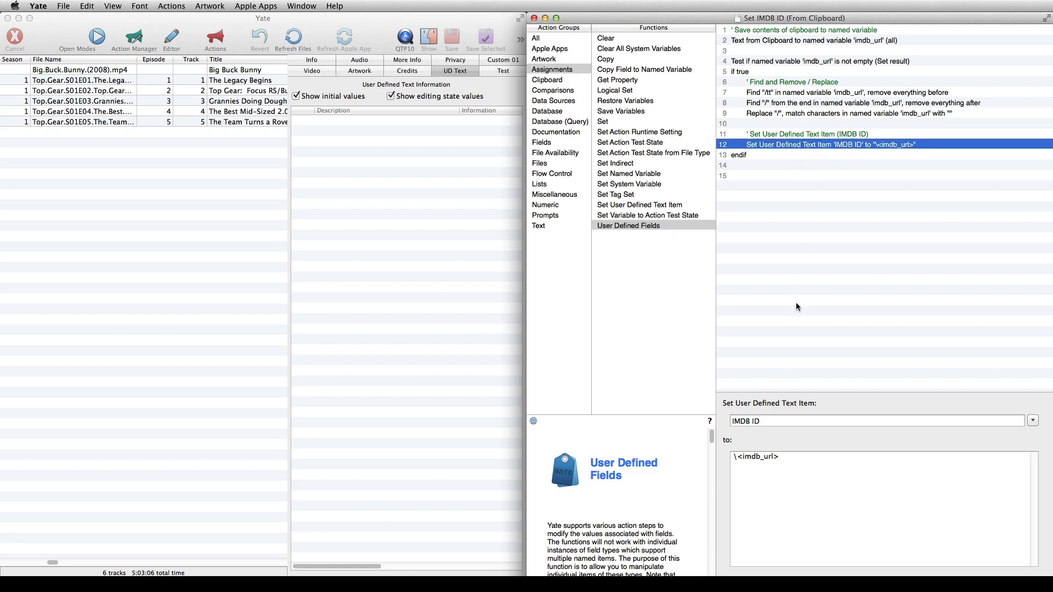
{"action": "left_click", "coordinate": [768, 421]}
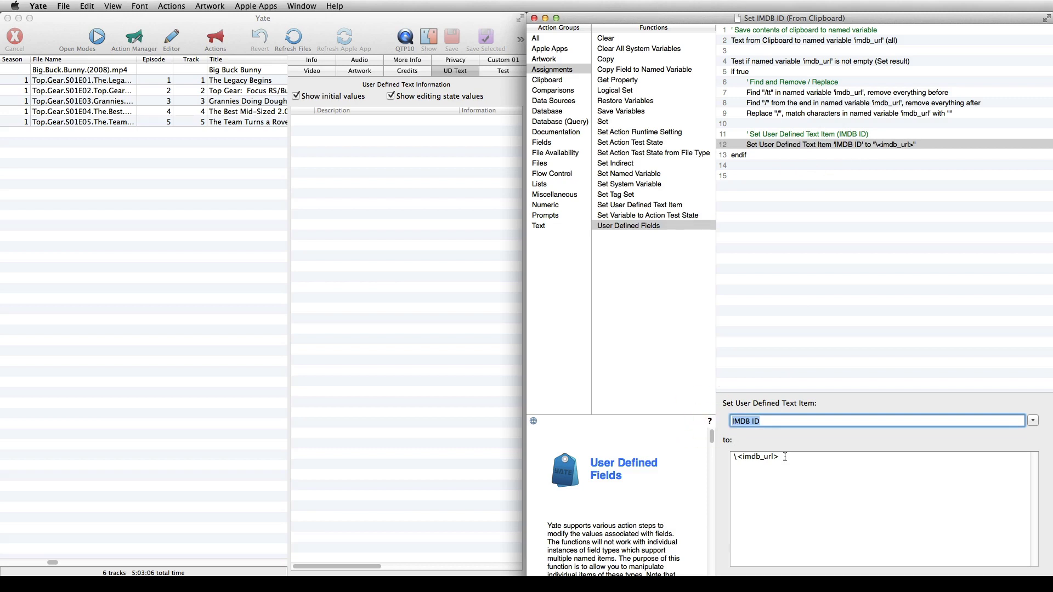
Replace the IMDB ID item's value text by inserting the named variable imdb_url
{"action": "left_click_drag", "start_coordinate": [785, 456], "coordinate": [734, 457]}
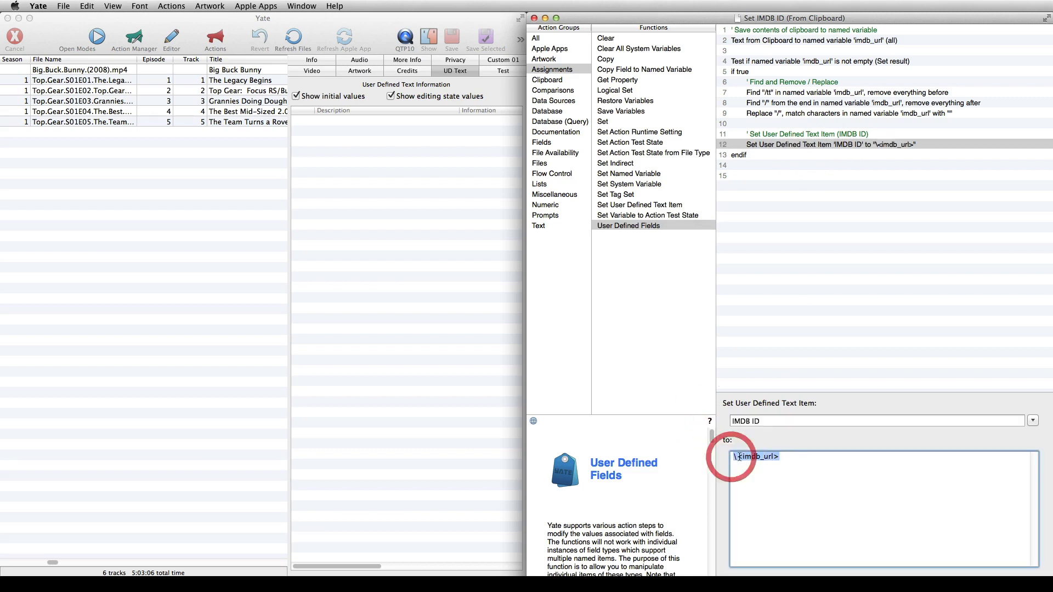
{"action": "right_click", "coordinate": [747, 456]}
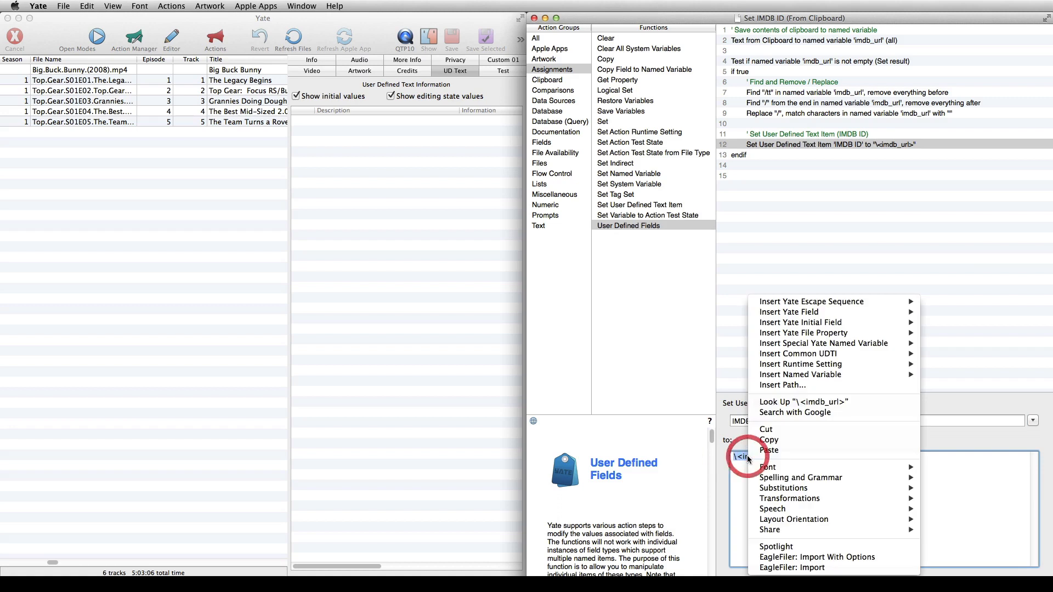
{"action": "mouse_move", "coordinate": [772, 375]}
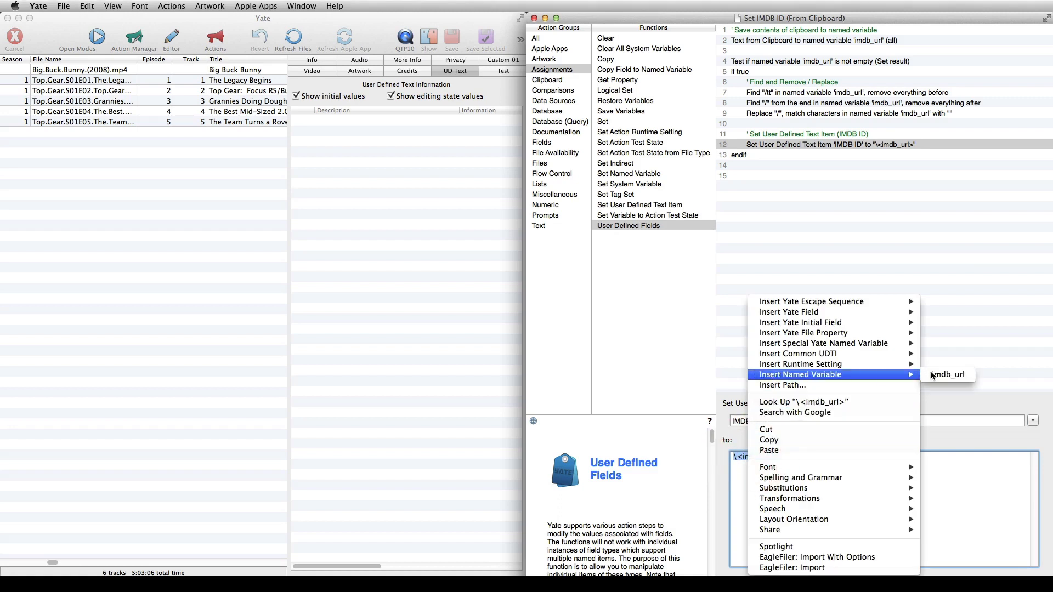
{"action": "left_click", "coordinate": [949, 375]}
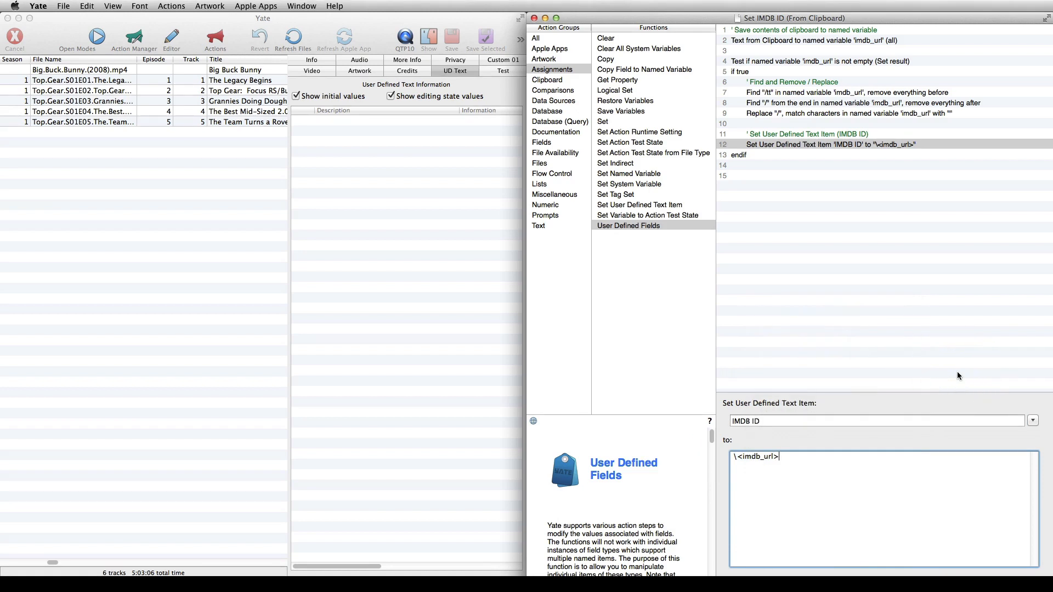
{"action": "left_click", "coordinate": [957, 372]}
Switch to Firefox and copy the full URL of the Top Gear (2002) IMDb page
{"action": "left_click", "coordinate": [63, 585]}
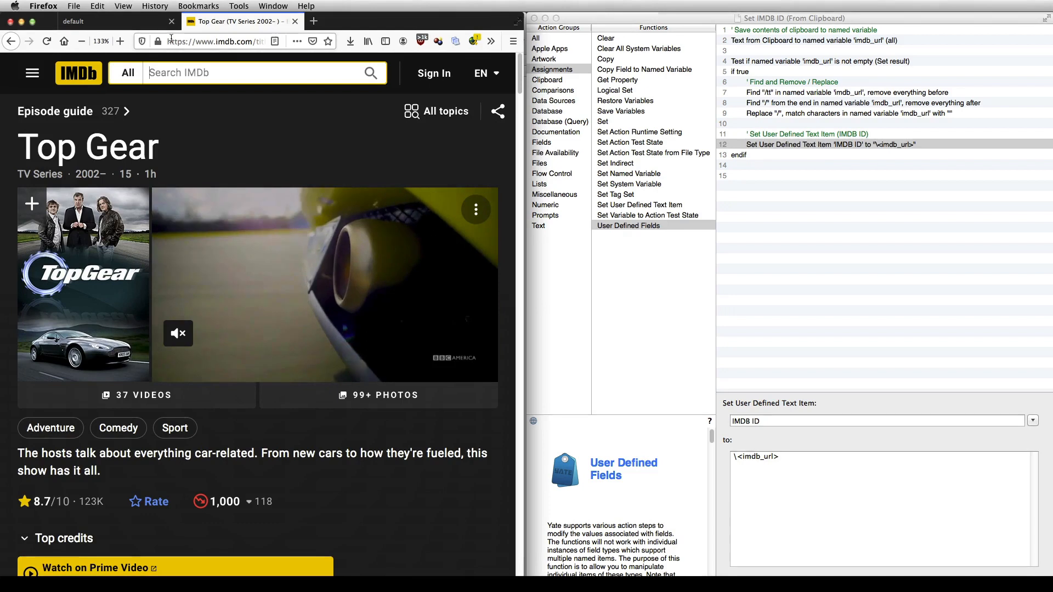
{"action": "left_click", "coordinate": [171, 39]}
{"action": "right_click", "coordinate": [171, 39]}
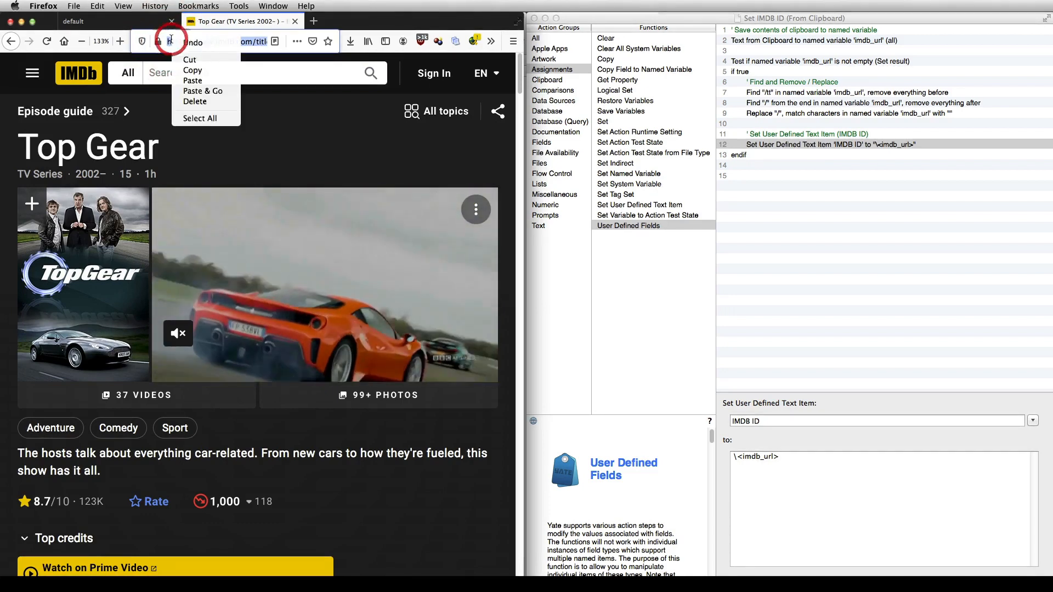
{"action": "left_click", "coordinate": [189, 70]}
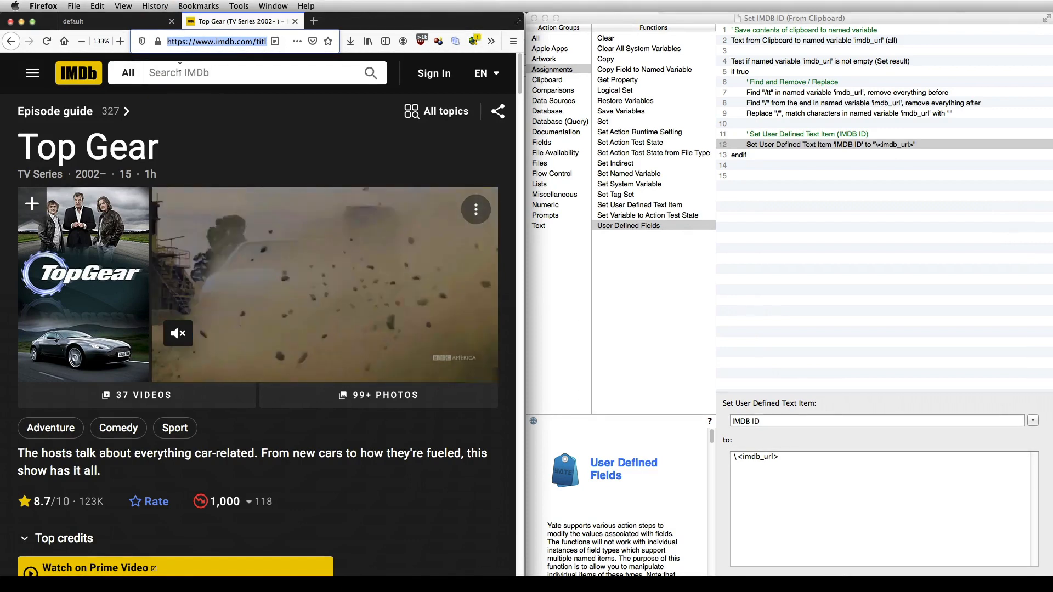
Return to Yate, select the Top Gear S01E05 track, and save and run the Set IMDB ID (From Clipboard) action on it
{"action": "key", "text": "super+Tab"}
{"action": "left_click", "coordinate": [116, 122]}
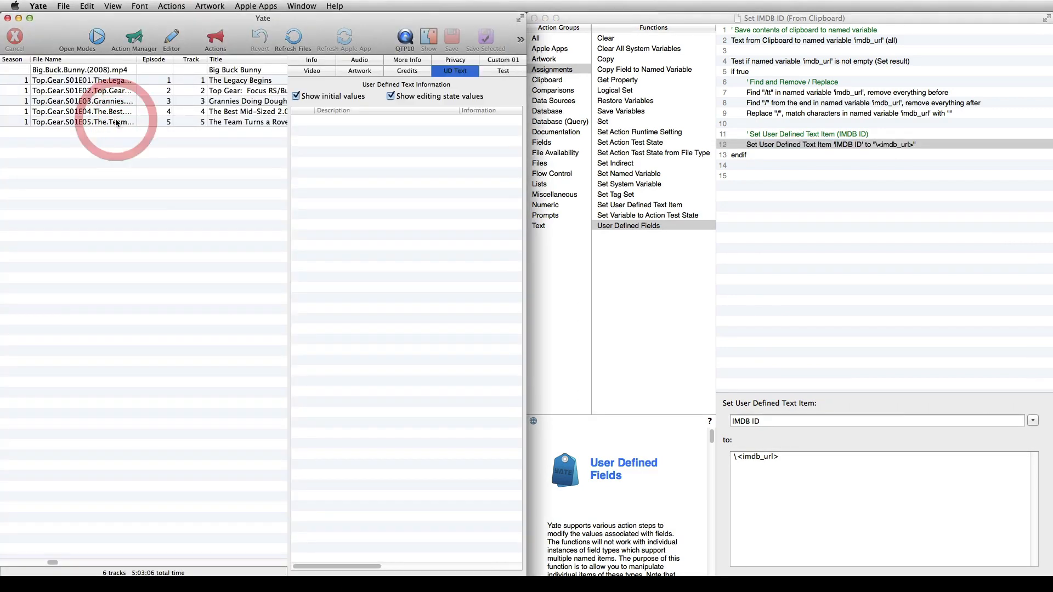
{"action": "left_click", "coordinate": [116, 121]}
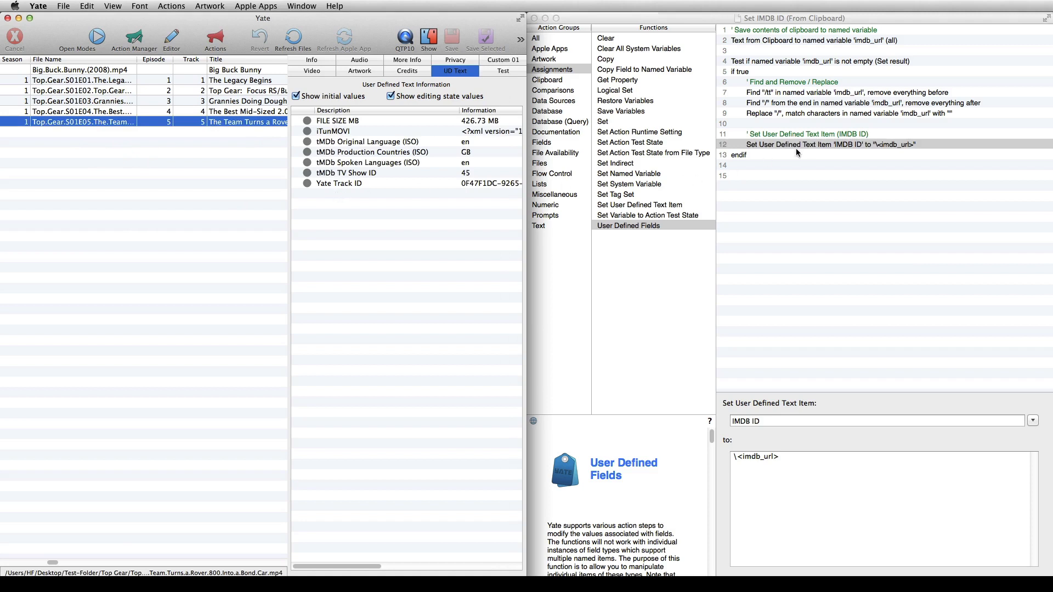
{"action": "left_click", "coordinate": [820, 174]}
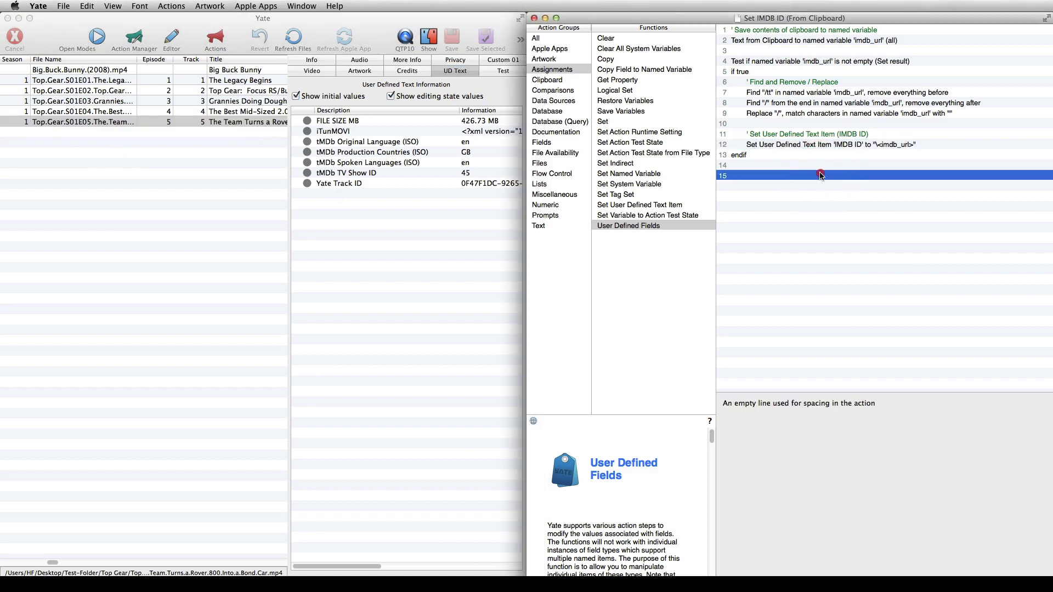
{"action": "right_click", "coordinate": [821, 178]}
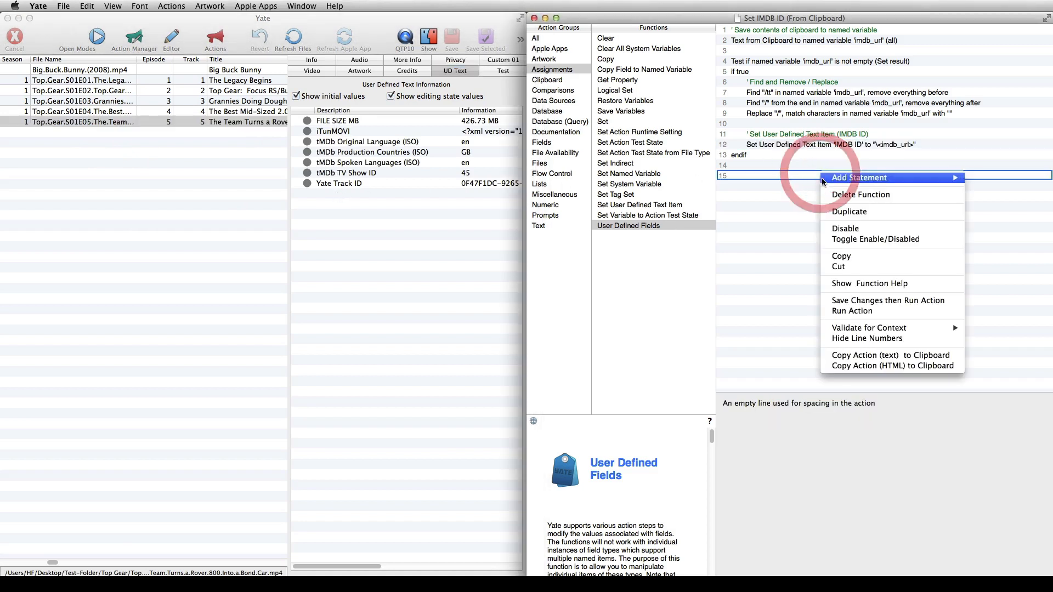
{"action": "left_click", "coordinate": [848, 302]}
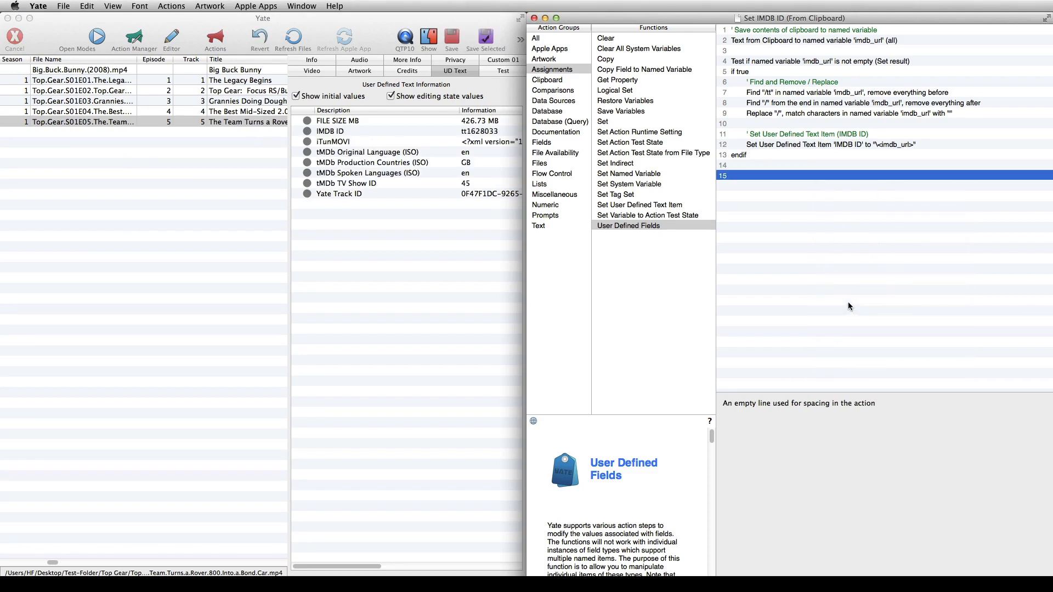
Open the track's IMDB ID user defined text item and check its description and information value
{"action": "left_click", "coordinate": [380, 132]}
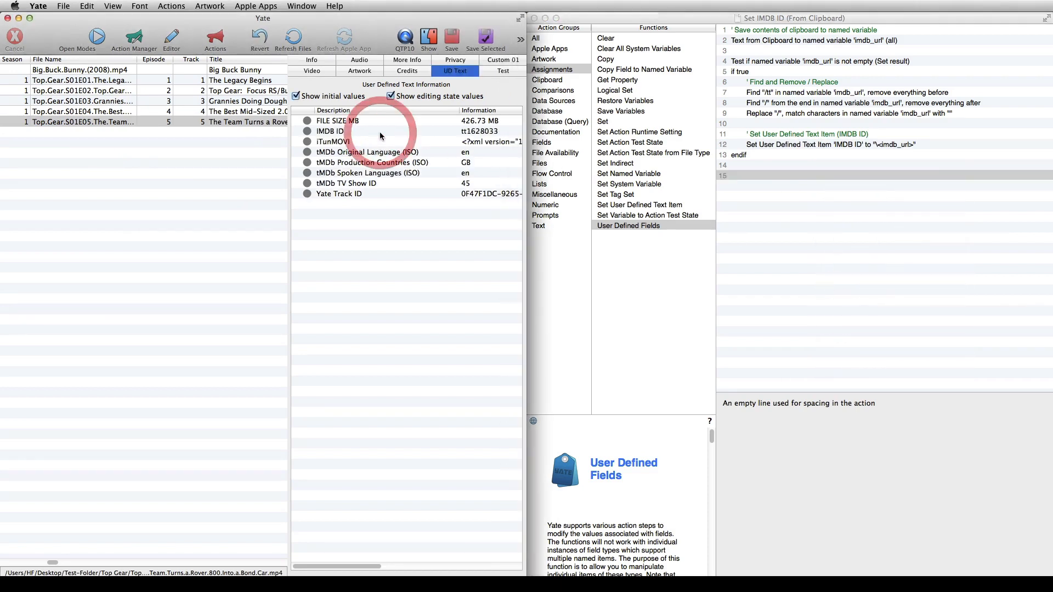
{"action": "left_click", "coordinate": [379, 131]}
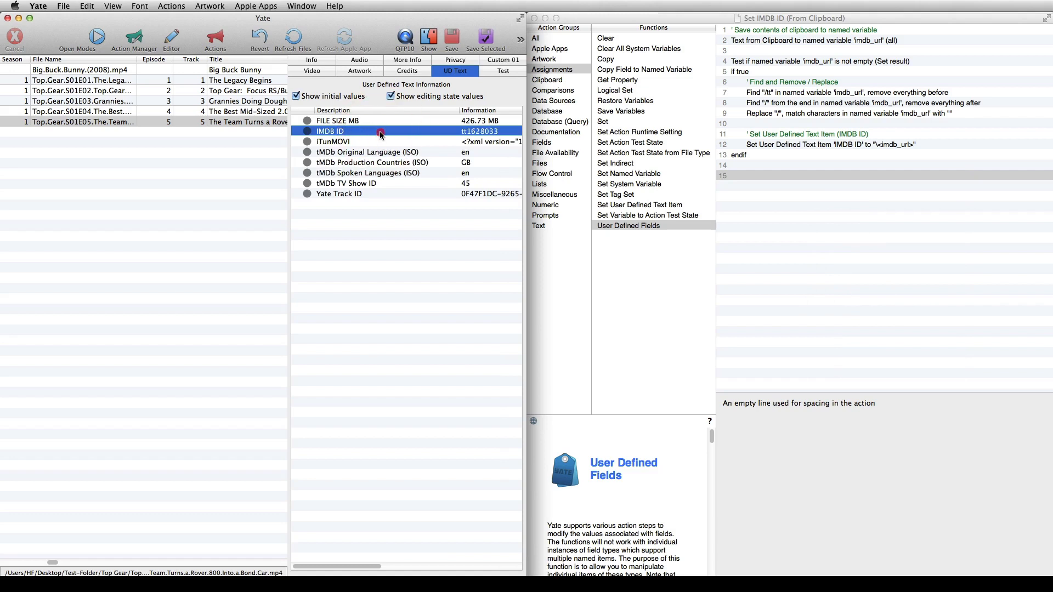
{"action": "double_click", "coordinate": [380, 131]}
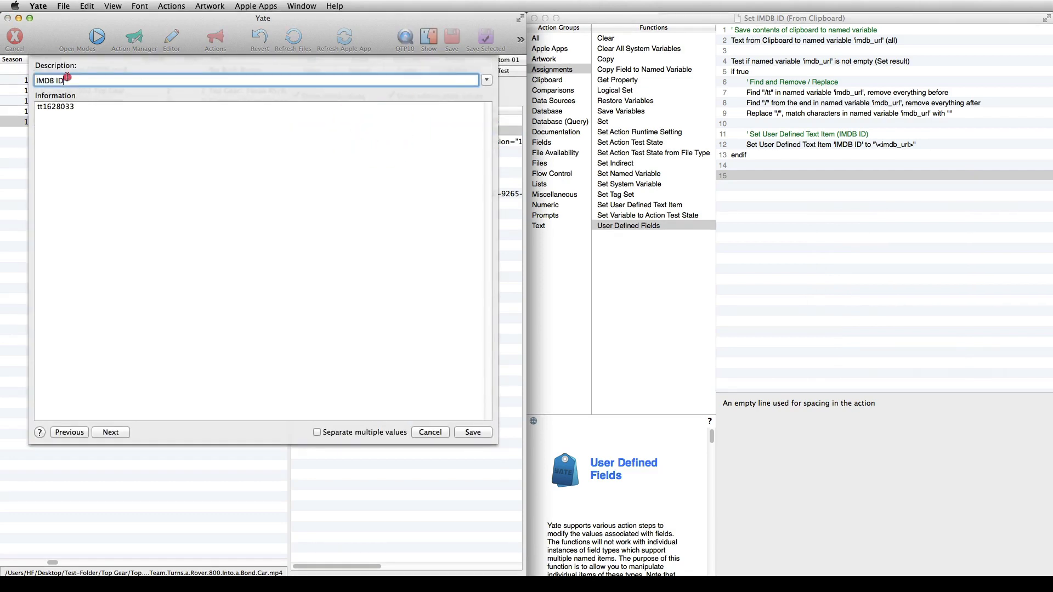
{"action": "left_click", "coordinate": [81, 105]}
{"action": "left_click_drag", "start_coordinate": [82, 105], "coordinate": [15, 103]}
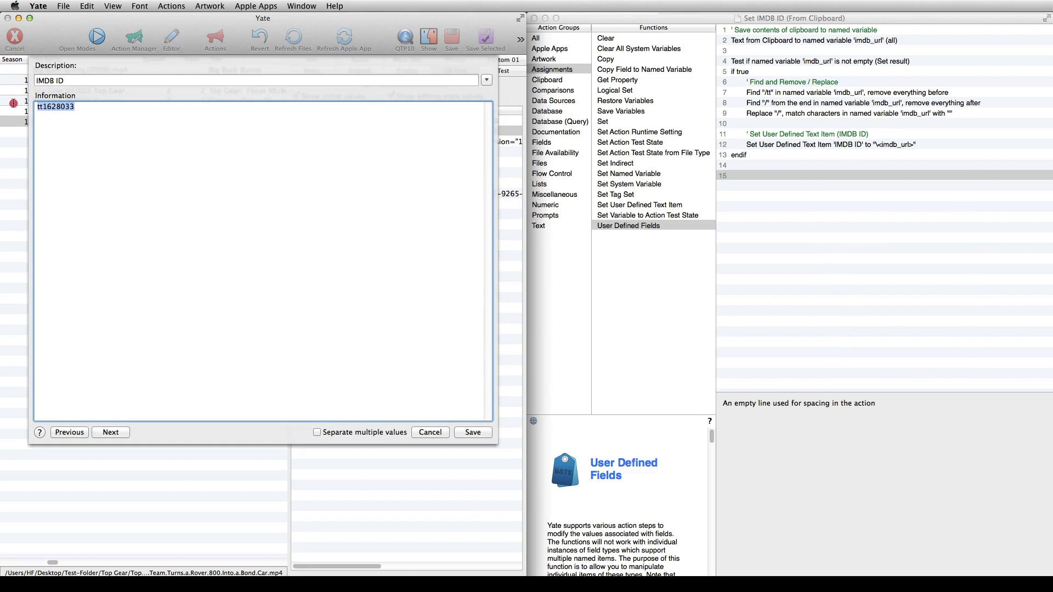